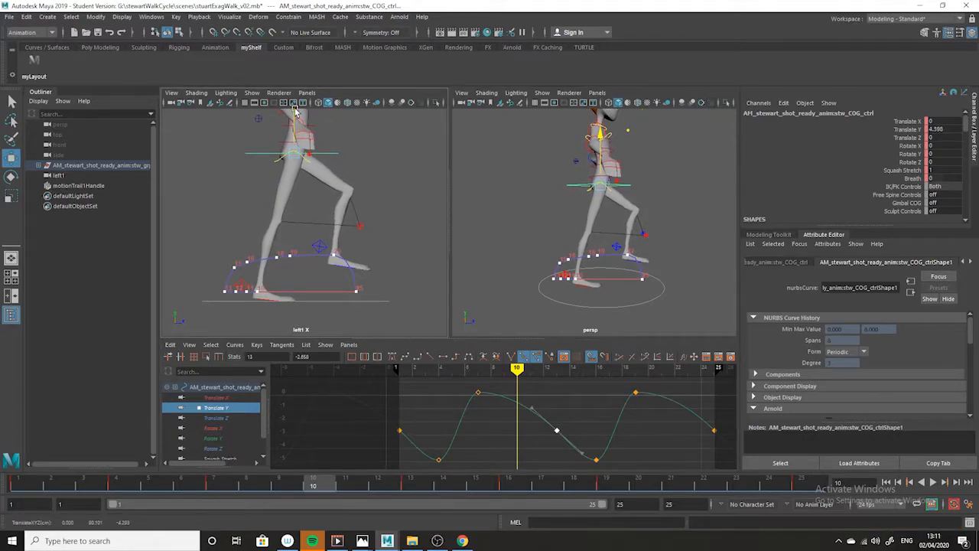
Adjust the COG control's Translate Y key at frame 10 to a high point of about 4.13
right_click_drag(518, 448, 545, 403, "alt")
left_click_drag(517, 390, 519, 387)
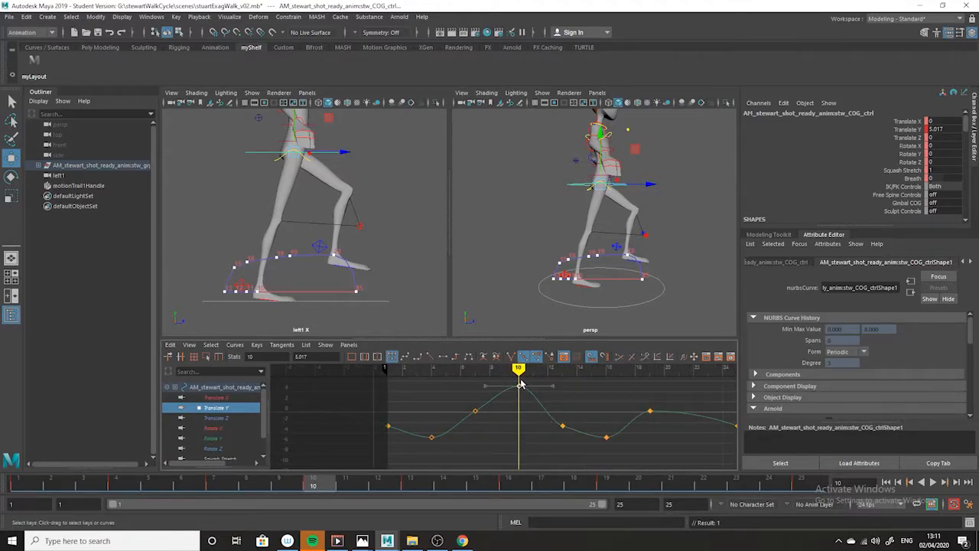
middle_click_drag(519, 386, 520, 386, "shift")
Move to frame 19 and check the up positions in the reference drawing exaggerated8 walk.jpg
left_click_drag(331, 490, 618, 446)
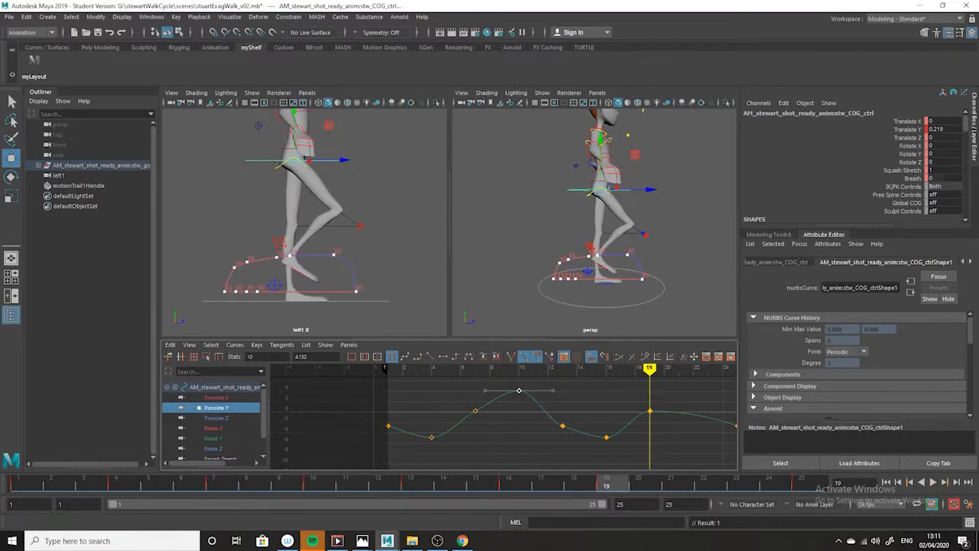
mouse_move(362, 541)
left_click(434, 512)
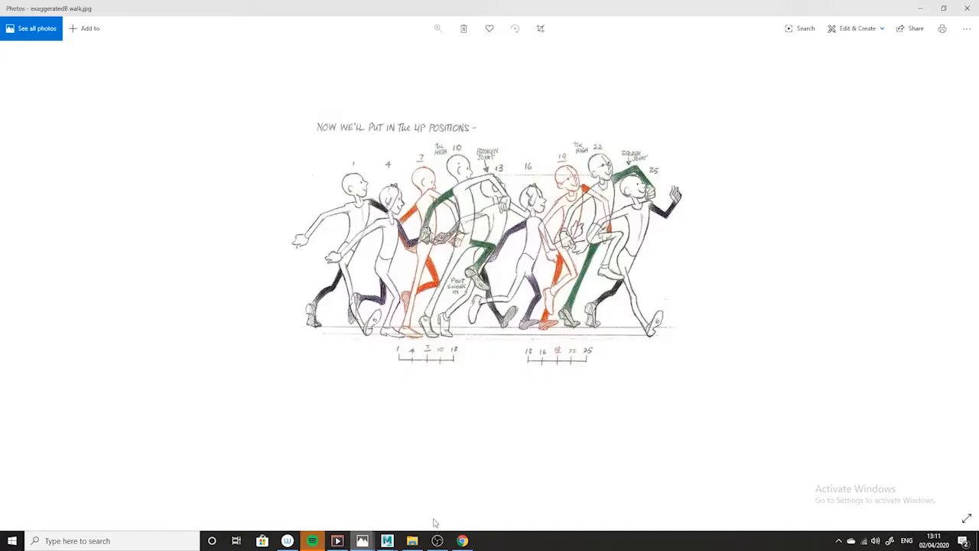
left_click(923, 10)
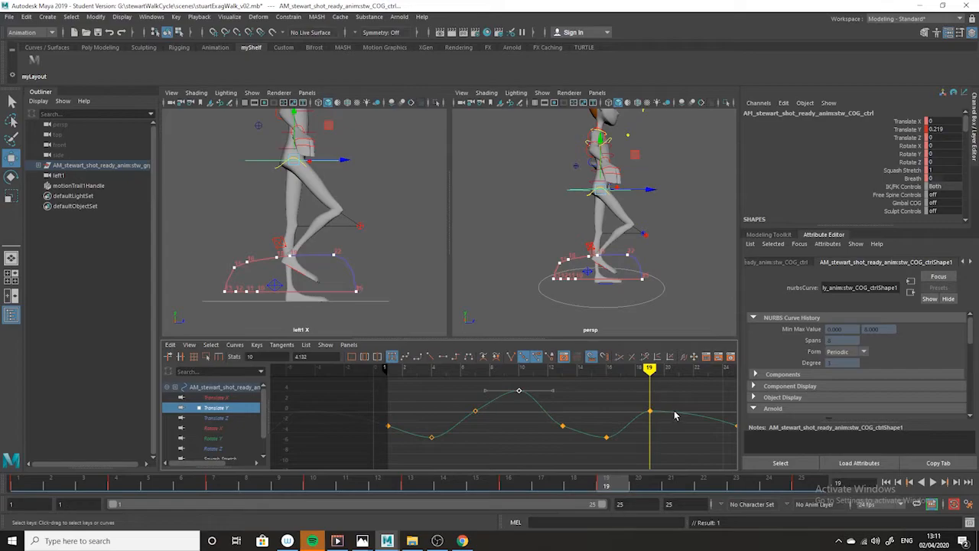
Key the COG control at frame 22 with Translate Y at about 4.13, and adjust the tangent of the frame 19 key
left_click(702, 487)
key("s")
middle_click_drag(688, 436, 688, 413)
left_click_drag(635, 391, 675, 438)
middle_click_drag(684, 416, 682, 411)
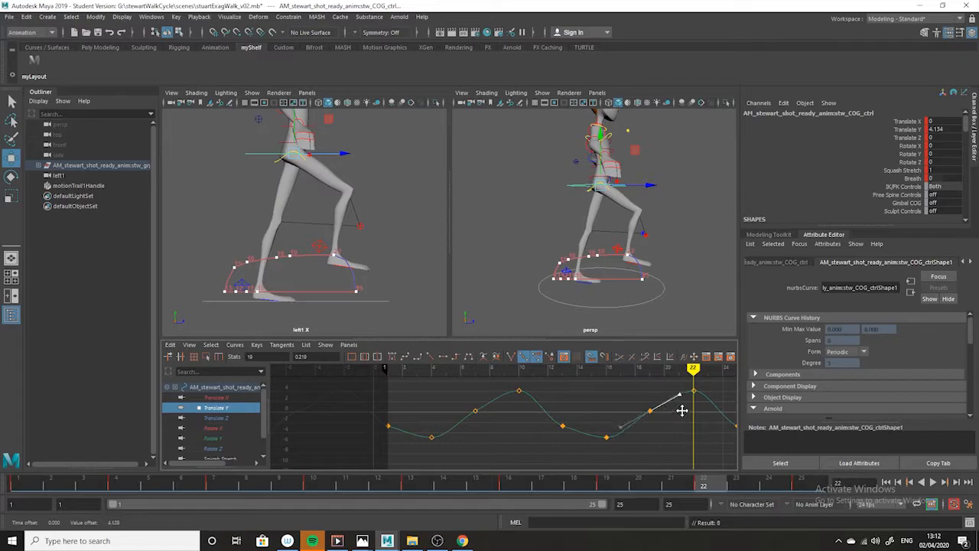
left_click(667, 429)
Play back the walk cycle and examine the body's up-and-down motion from the side and front, ending at frame 1
key("alt+v")
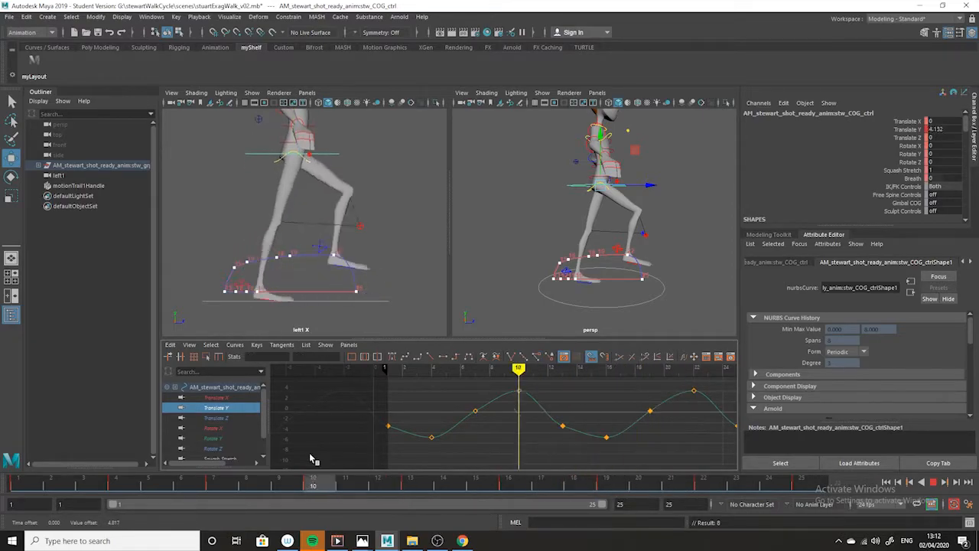
key("Escape")
left_click_drag(662, 250, 562, 256, "alt")
left_click(937, 483)
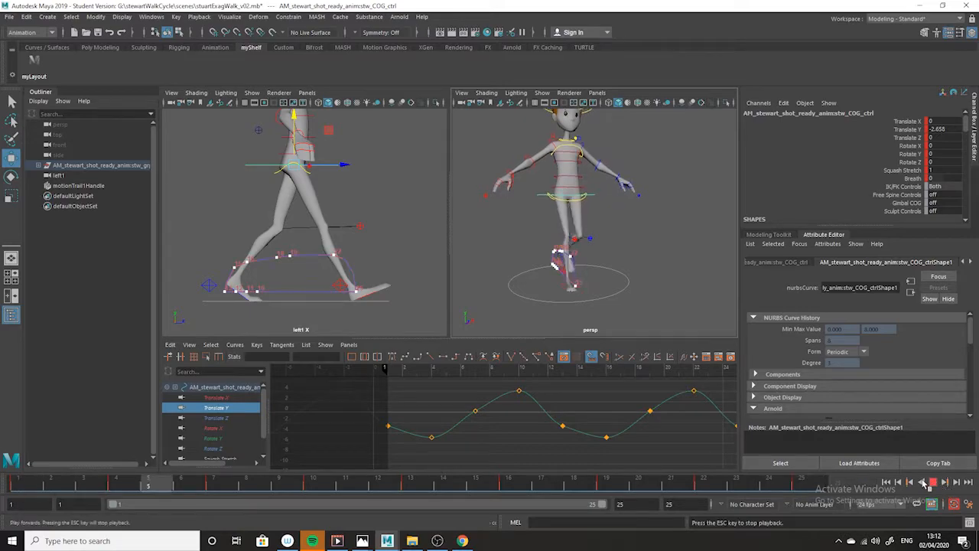
left_click_drag(559, 293, 497, 306, "alt")
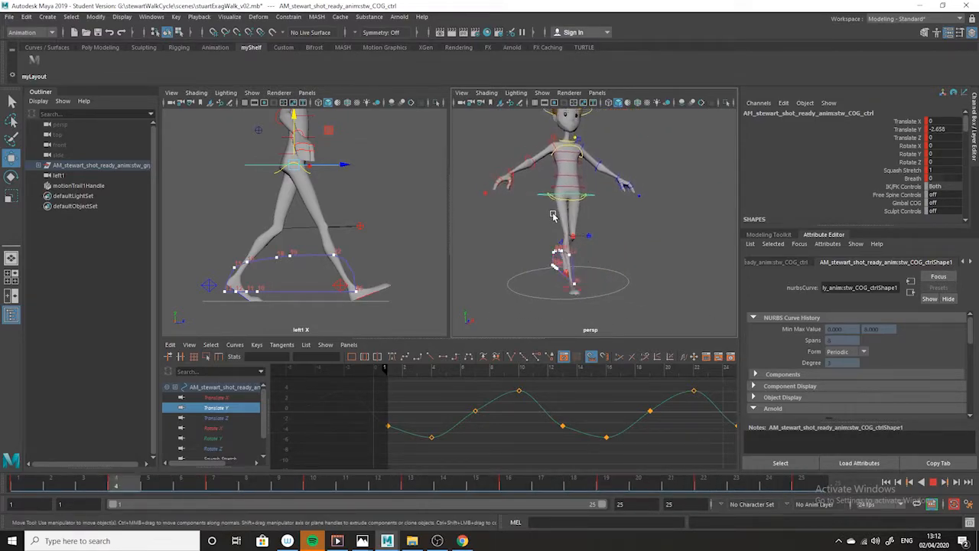
left_click(933, 483)
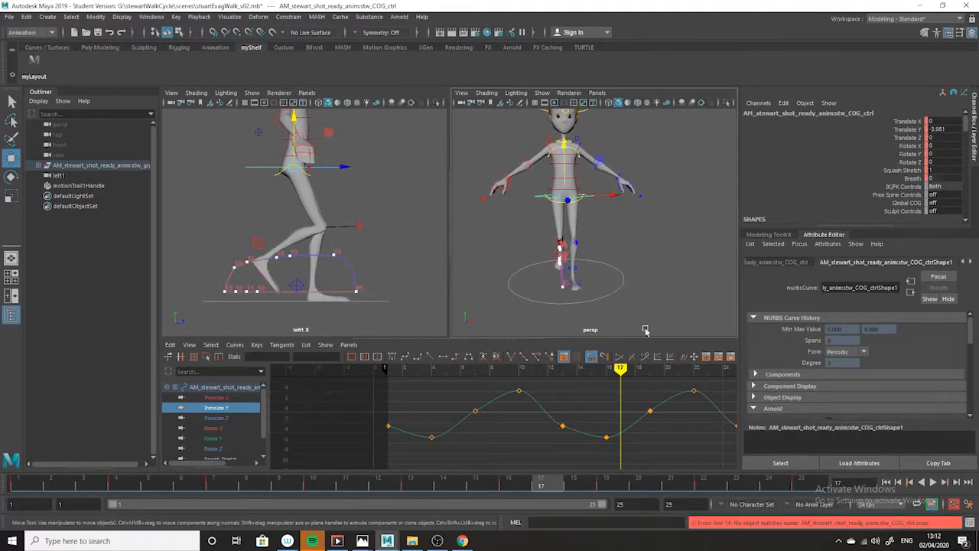
left_click_drag(572, 298, 654, 280, "alt")
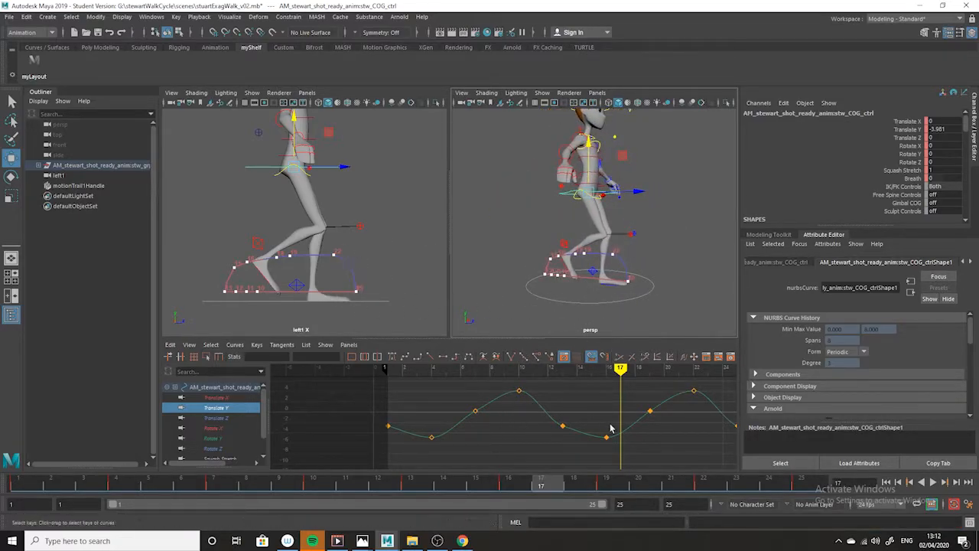
key("alt+v")
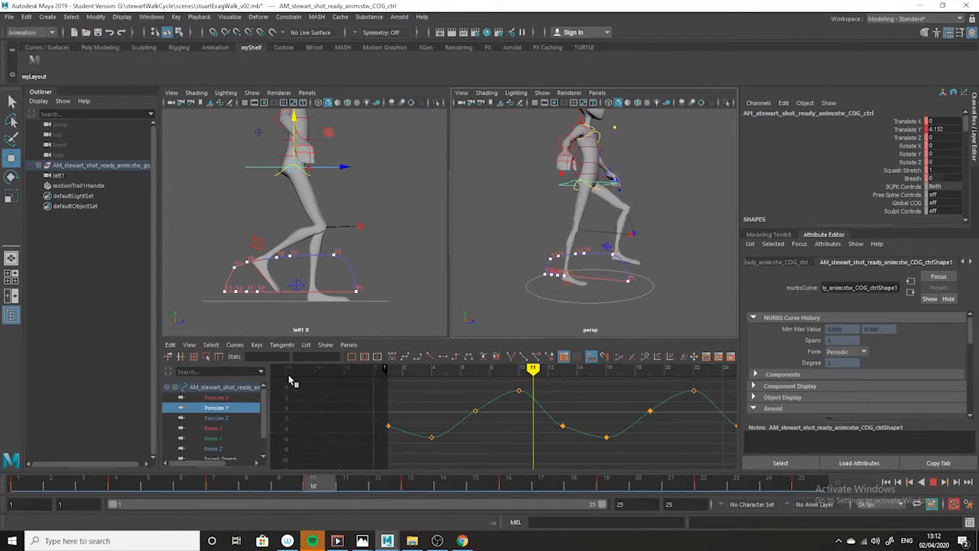
key("alt+shift+v")
Select the spine IK hip control at frame 1 and rotate it about 7.3° in Y
left_click_drag(616, 162, 533, 176, "alt")
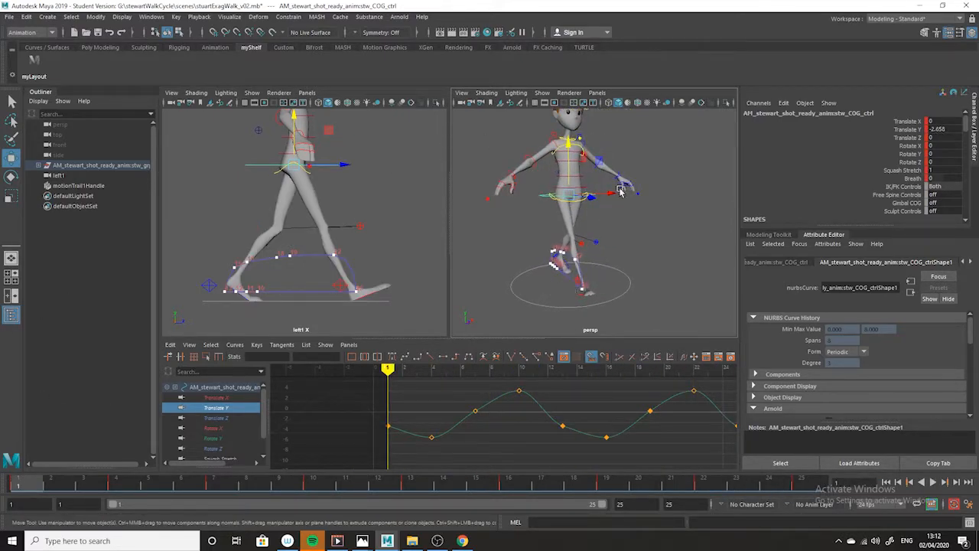
scroll(561, 205, "up", 4)
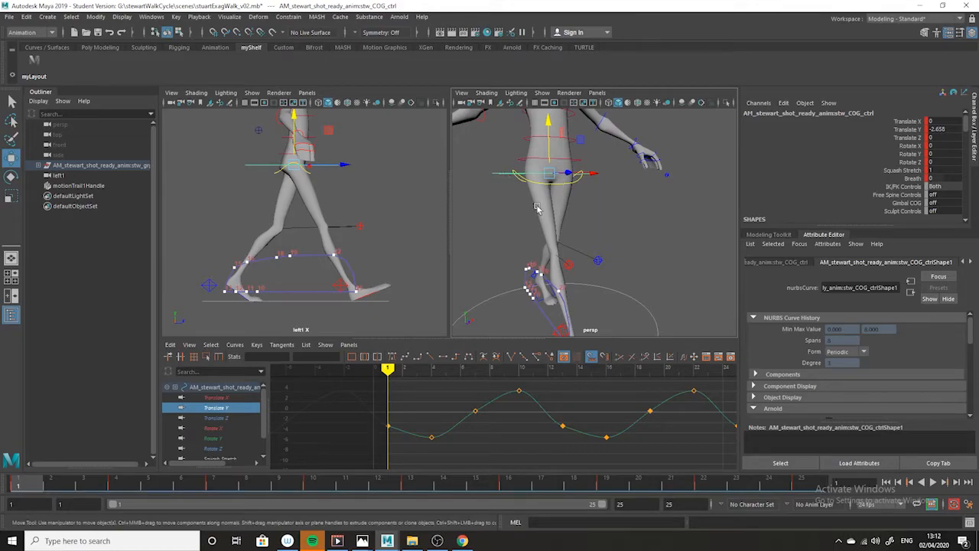
left_click(645, 232)
left_click(568, 177)
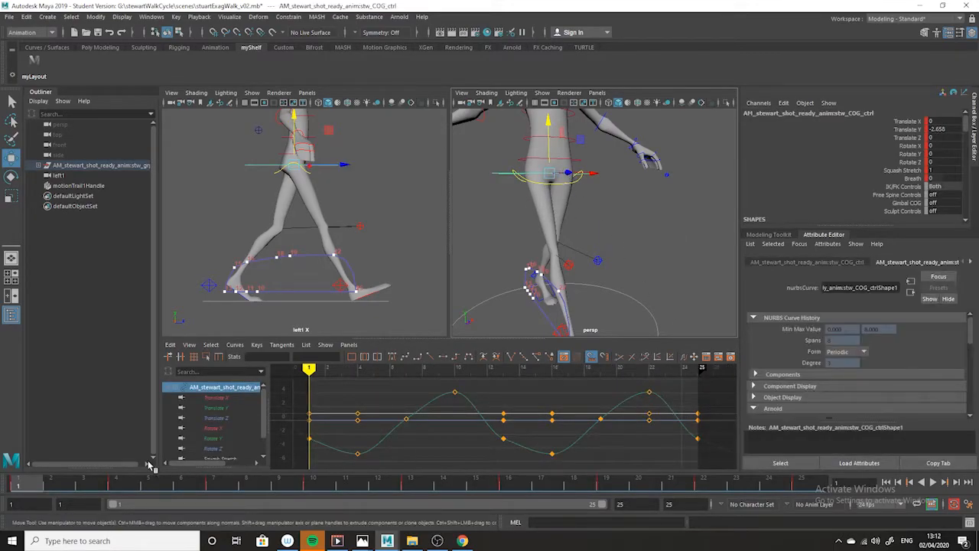
scroll(479, 322, "down", 4)
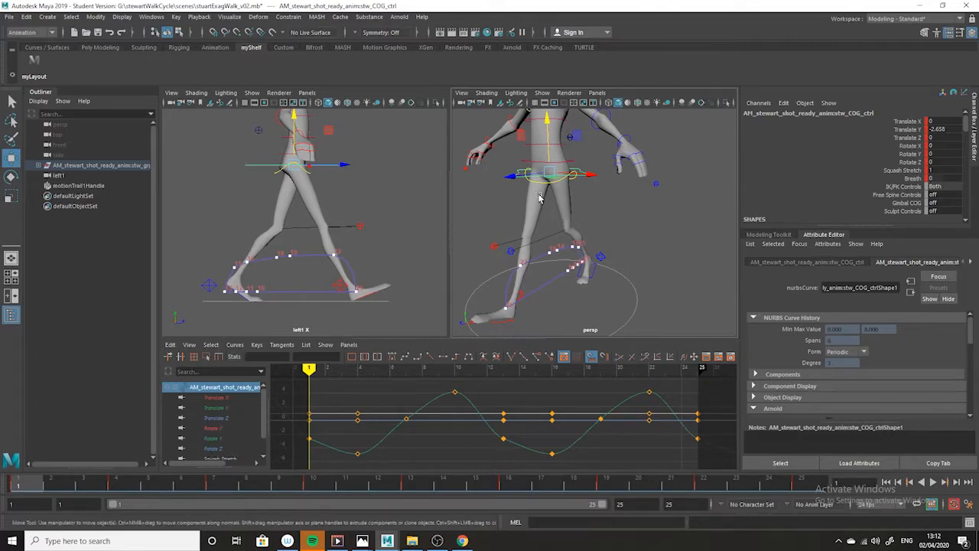
left_click(625, 204)
left_click(554, 184)
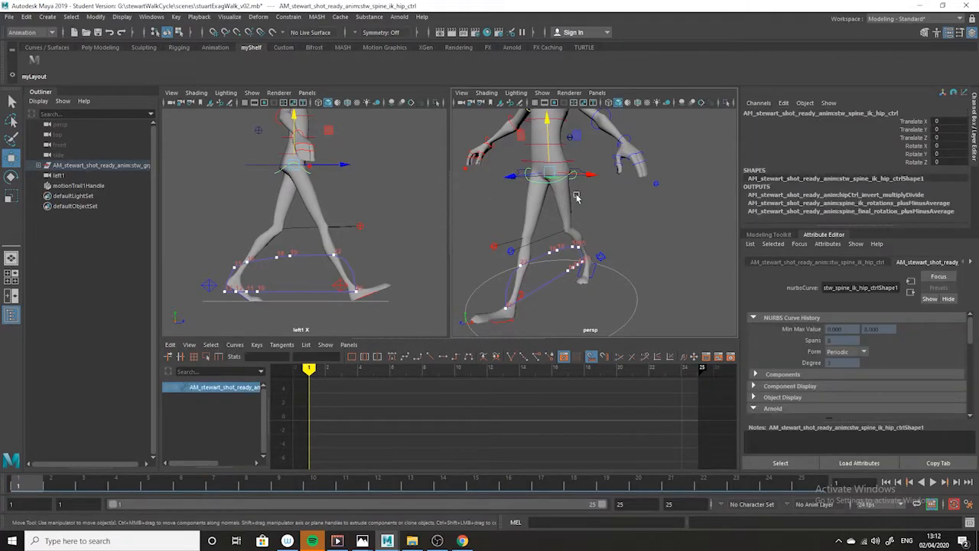
left_click(14, 177)
left_click_drag(566, 176, 605, 201)
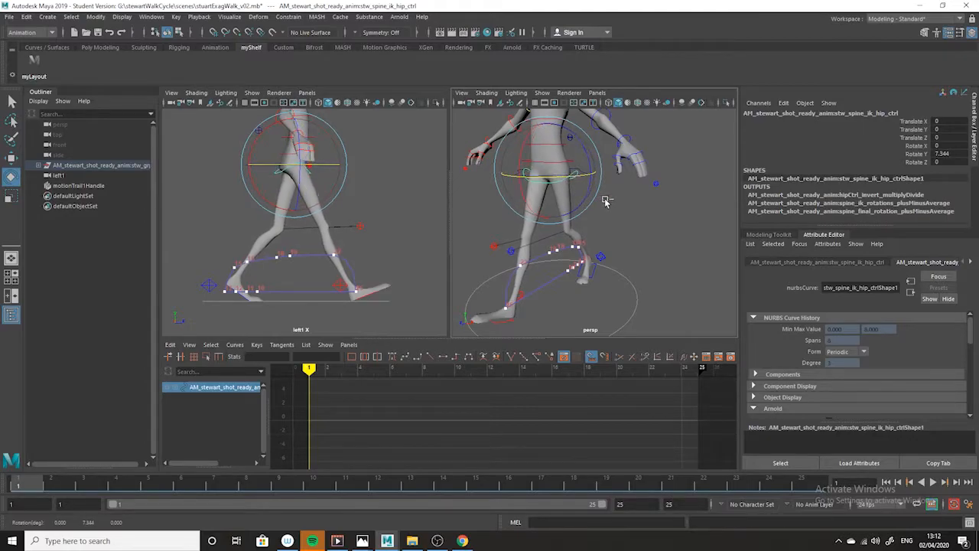
Try rotating the COG control about 17° in Y at frame 1, and undo the rotation
left_click(612, 204)
left_click(588, 176)
left_click_drag(562, 178, 578, 178)
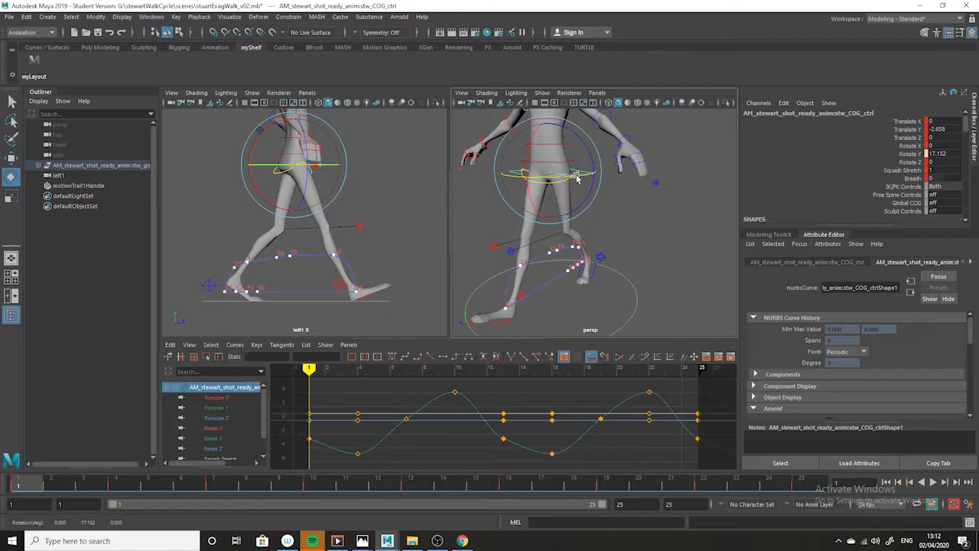
key("ctrl+z")
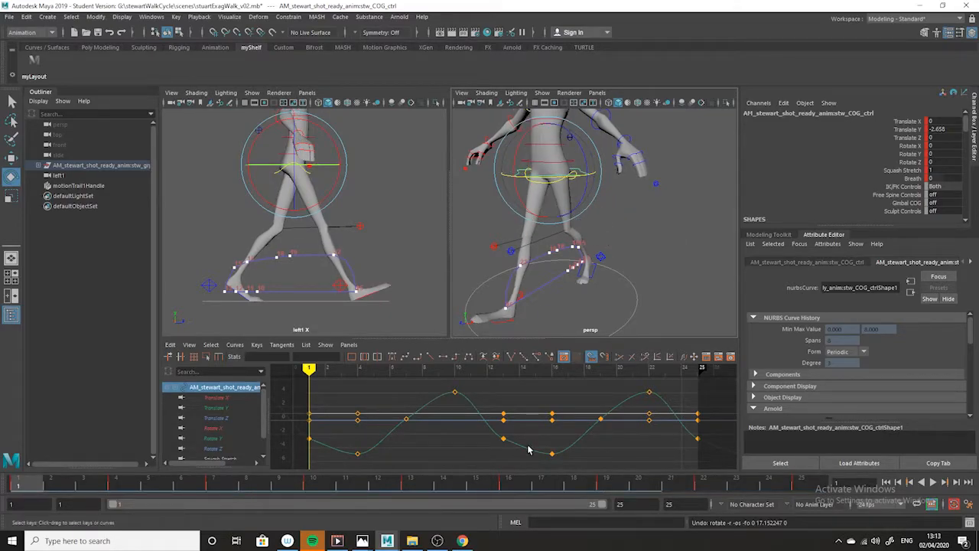
Delete all of the COG control's Rotate Y keys between frame 1 and frame 25
left_click(214, 438)
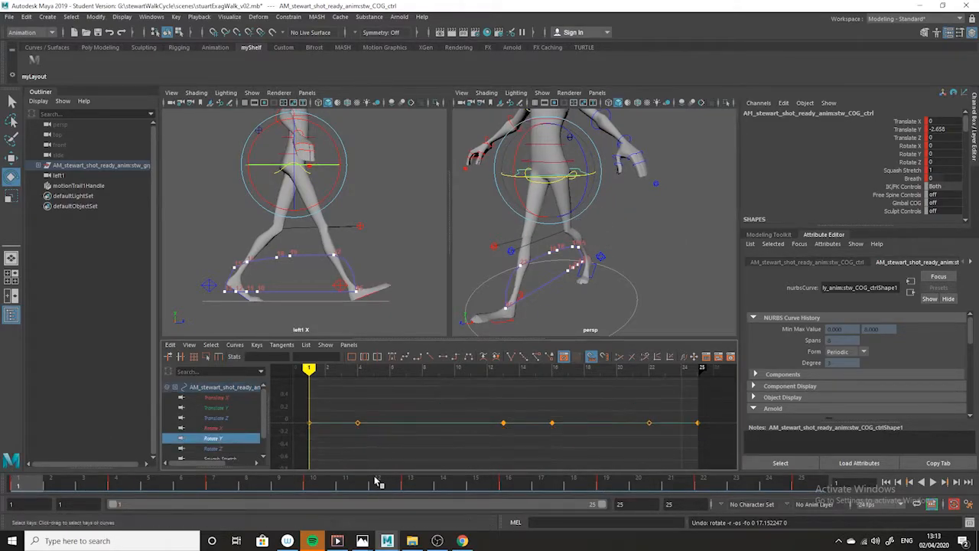
left_click_drag(653, 409, 348, 457)
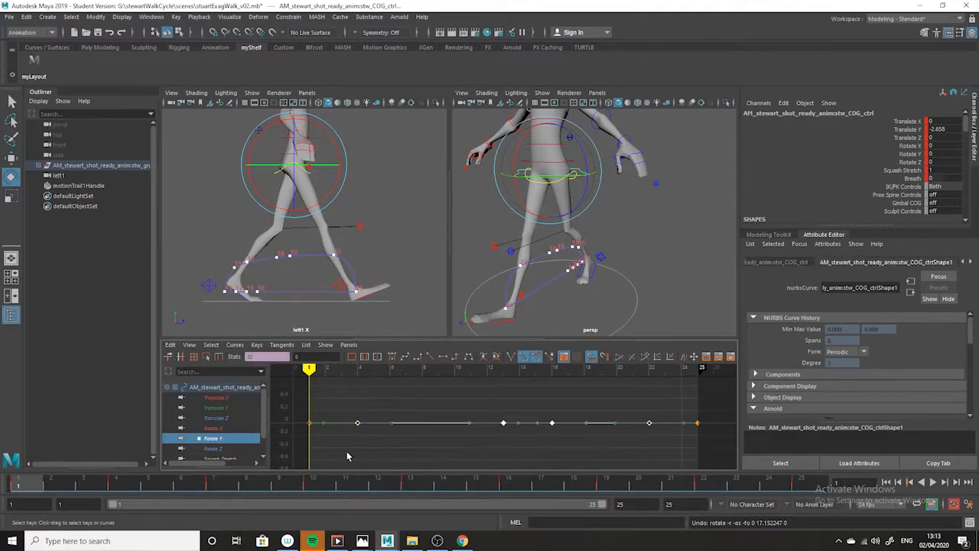
key("Delete")
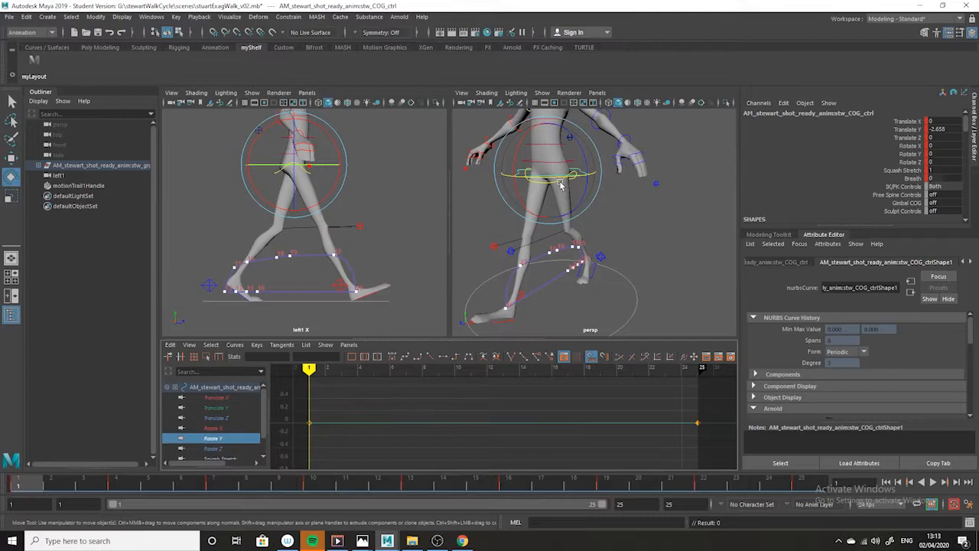
Rotate the COG control to about 32.4° in Y at frame 1, checking the pose against the reference drawing, and set a key
left_click_drag(553, 177, 579, 180)
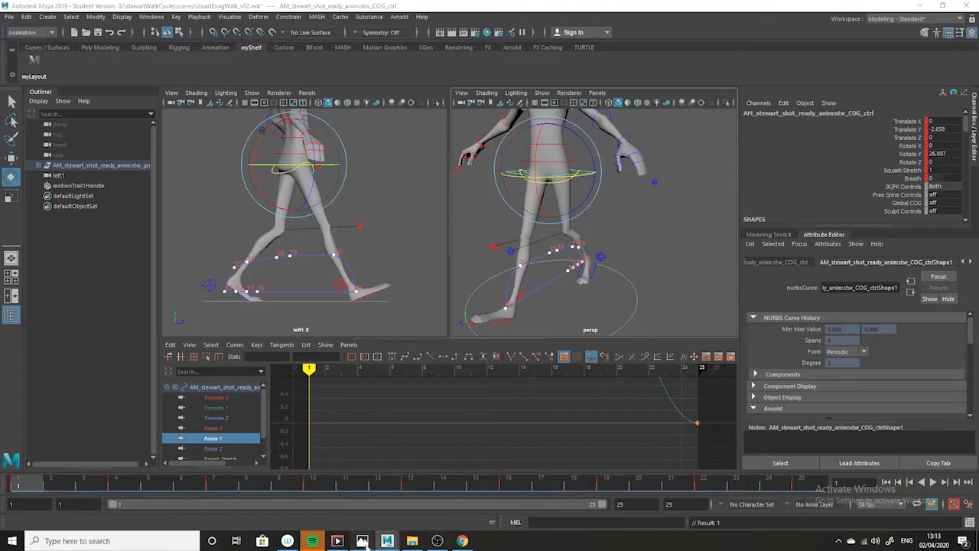
mouse_move(363, 541)
left_click(414, 523)
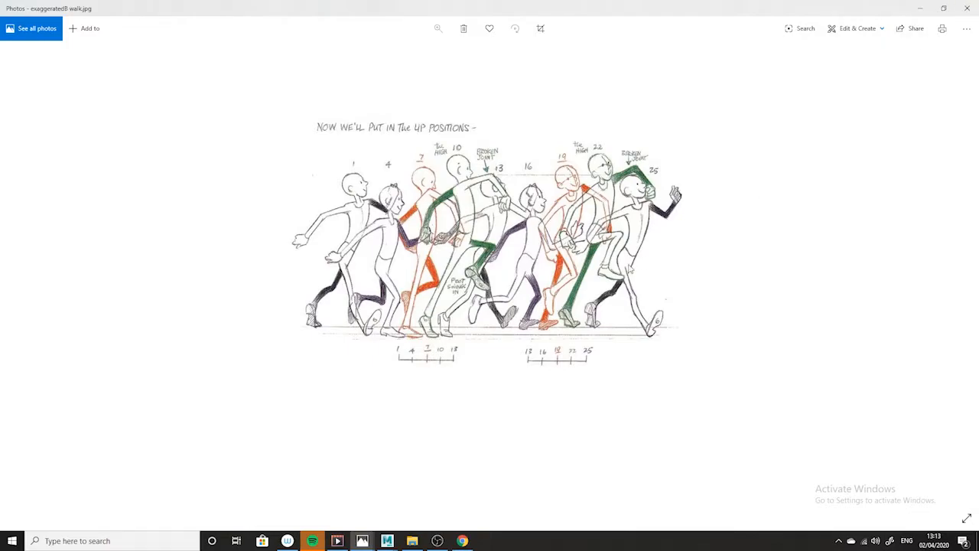
left_click(920, 9)
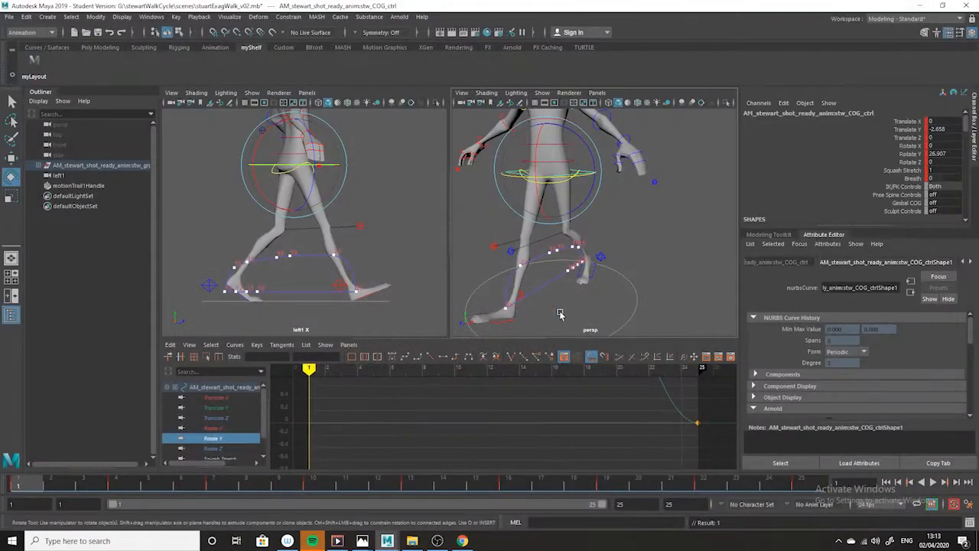
left_click(564, 176)
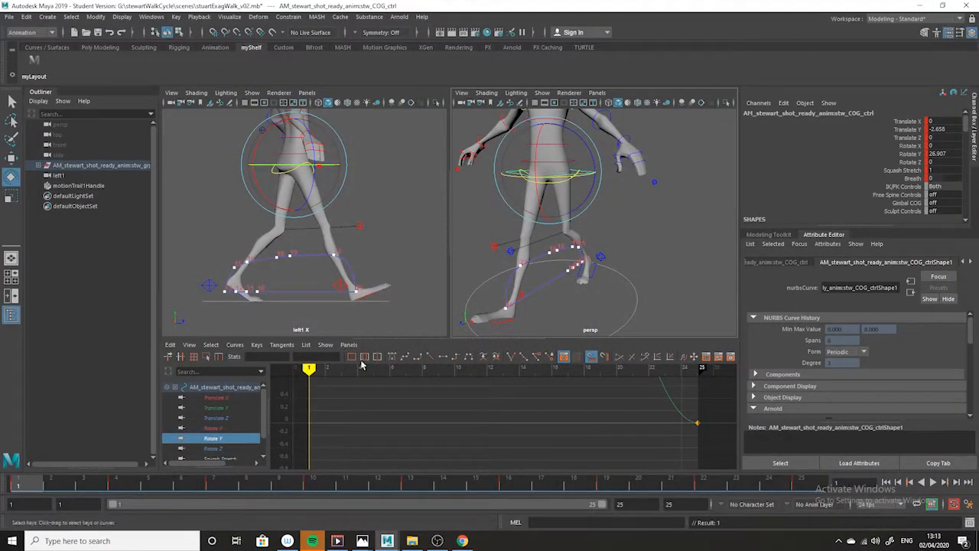
left_click_drag(567, 176, 572, 176)
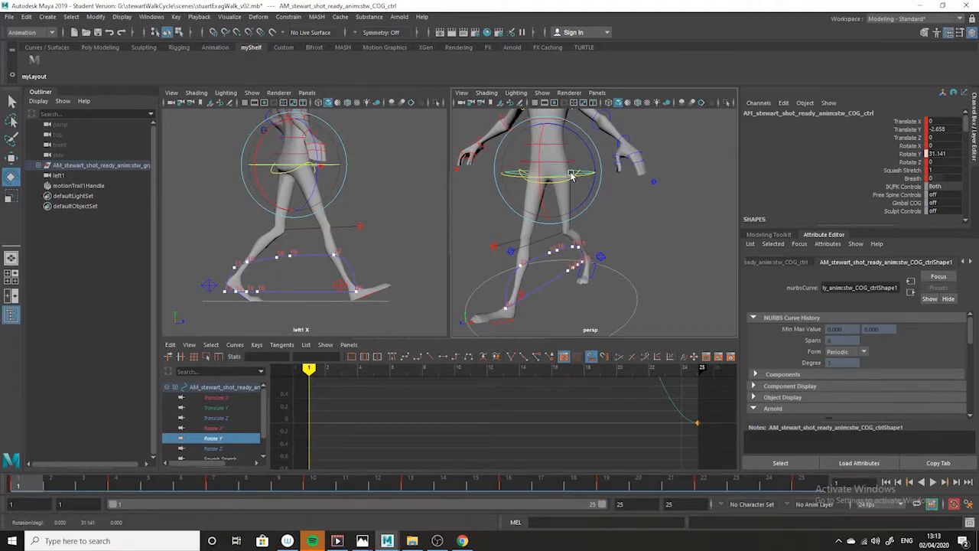
key("s")
Copy the COG control's keys at frame 1 and paste them at frame 25
right_click(28, 488)
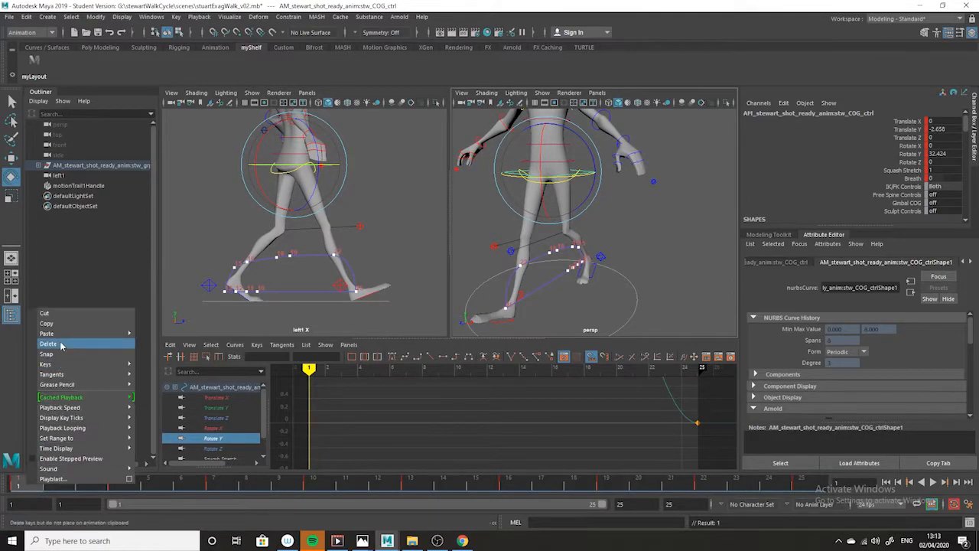
left_click(63, 324)
scroll(542, 425, "down", 6)
right_click_drag(542, 425, 641, 452, "alt")
right_click_drag(507, 457, 547, 443, "alt")
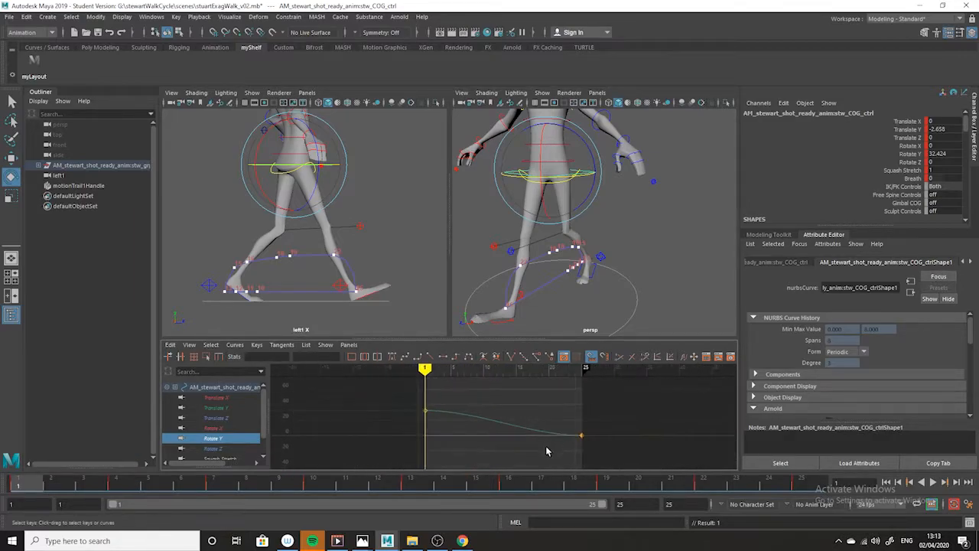
right_click(818, 478)
left_click(807, 488)
left_click(807, 487)
right_click(807, 487)
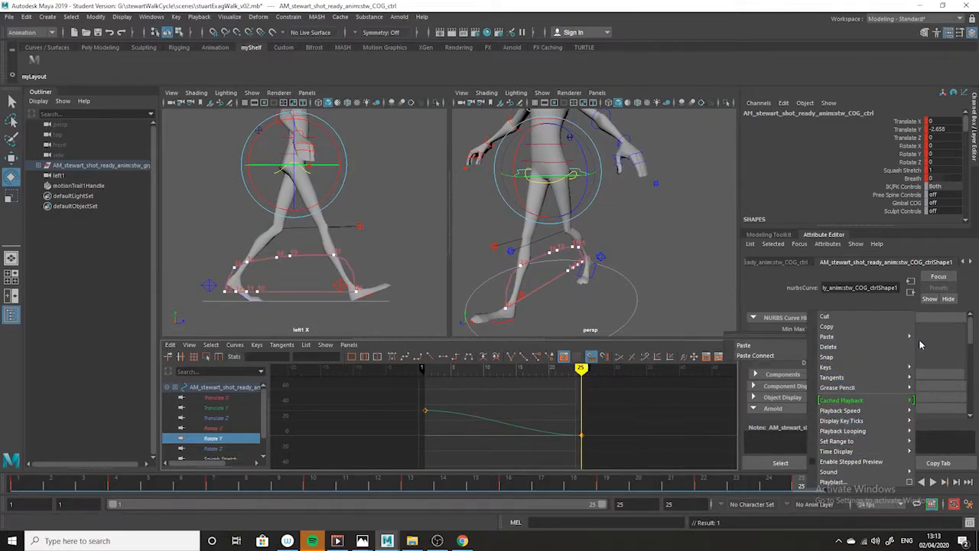
left_click(776, 351)
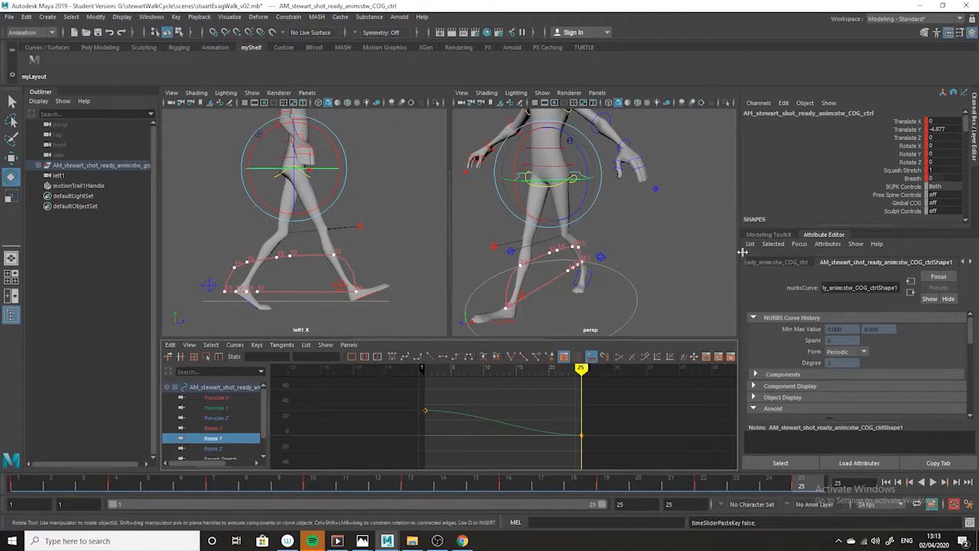
Delete the COG control's Rotate Y key at frame 25
left_click(619, 253)
left_click(520, 179)
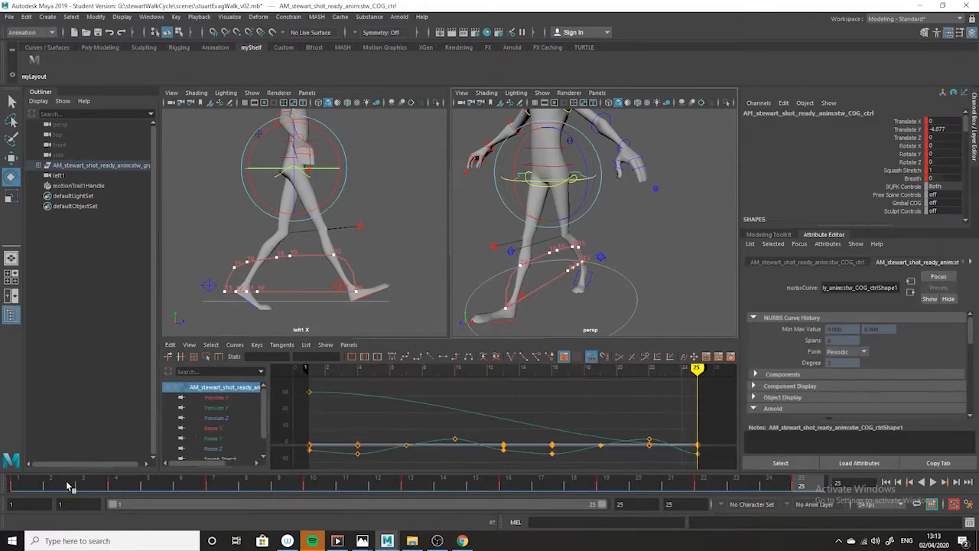
left_click(212, 440)
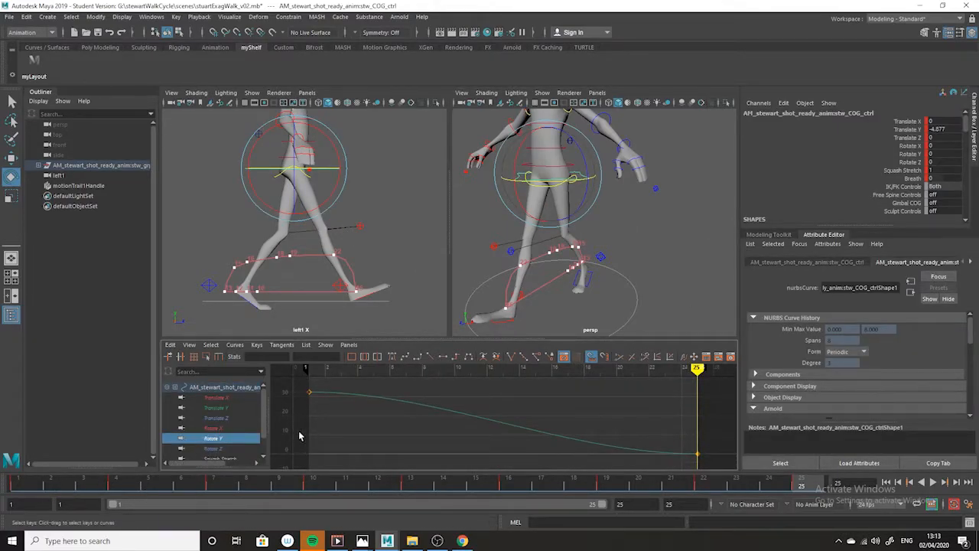
left_click(15, 484)
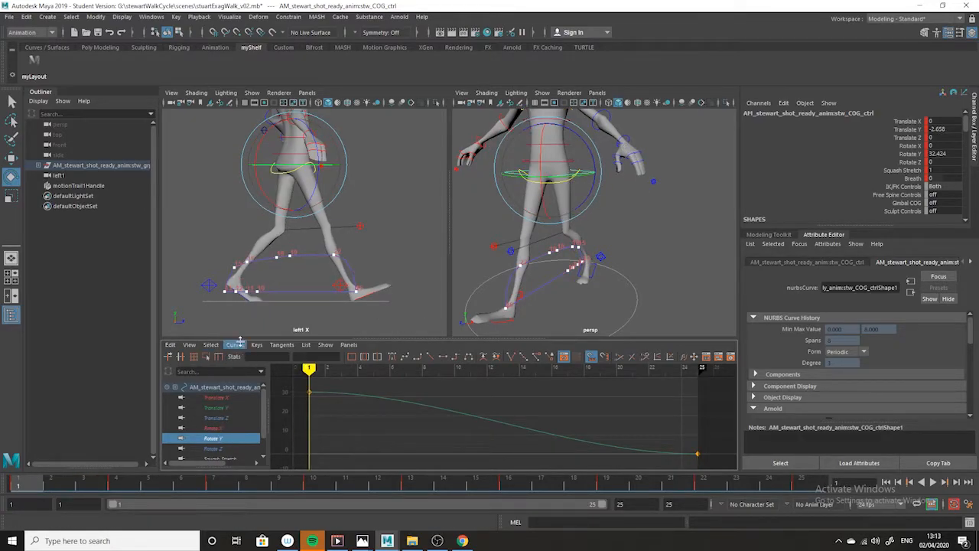
key("f")
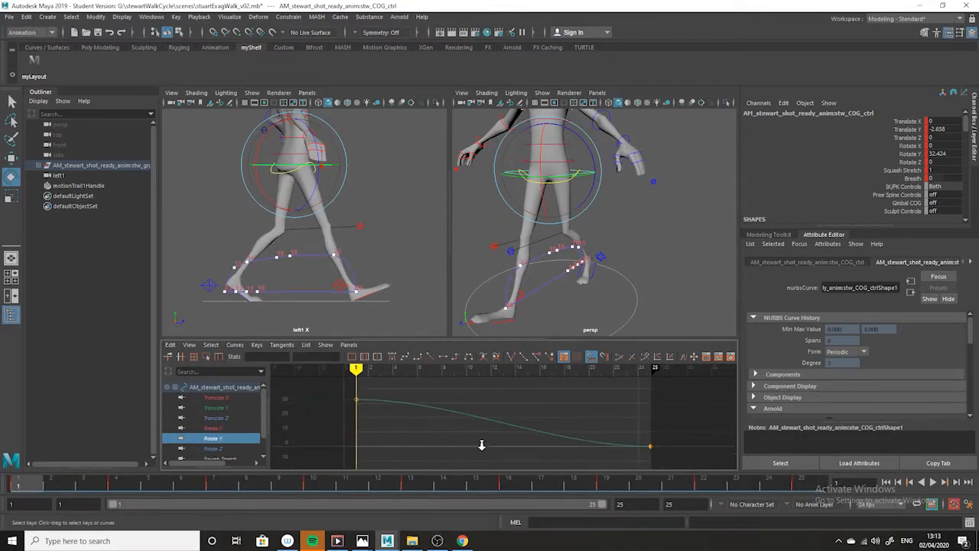
left_click(234, 345)
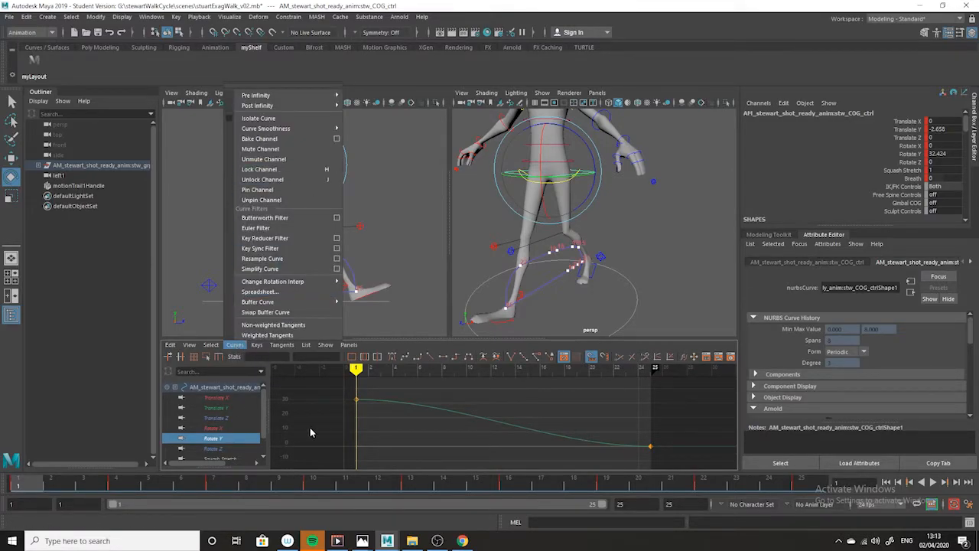
mouse_move(172, 348)
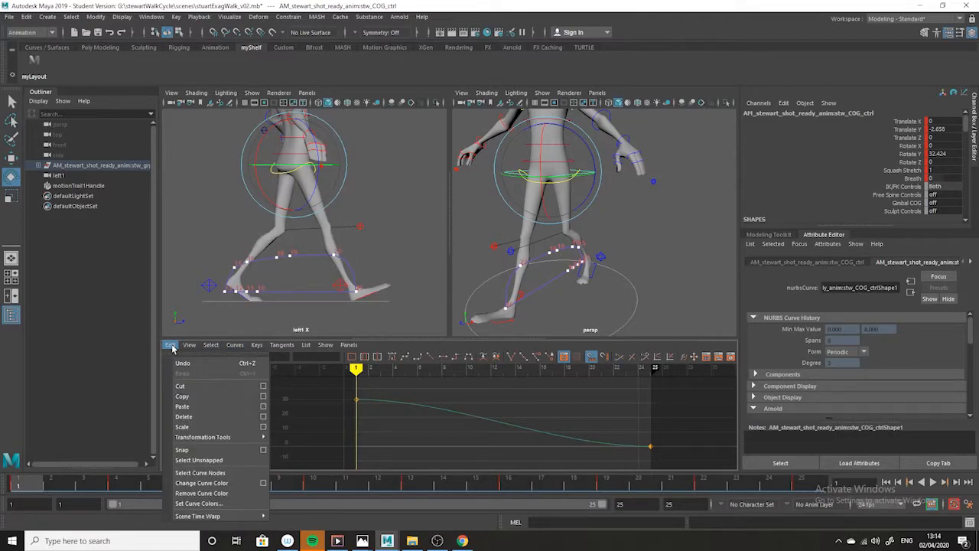
left_click(684, 447)
left_click_drag(428, 390, 332, 420)
left_click_drag(633, 429, 658, 459)
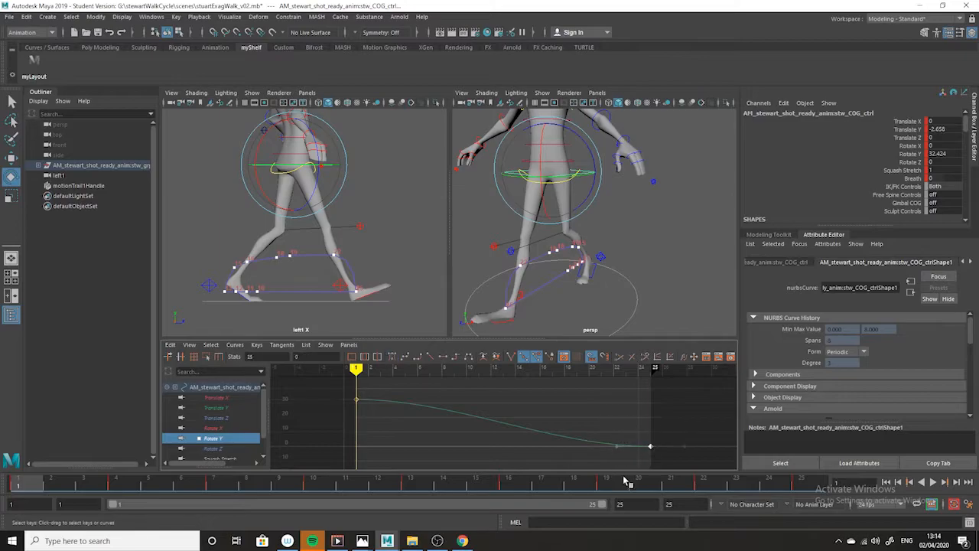
key("Delete")
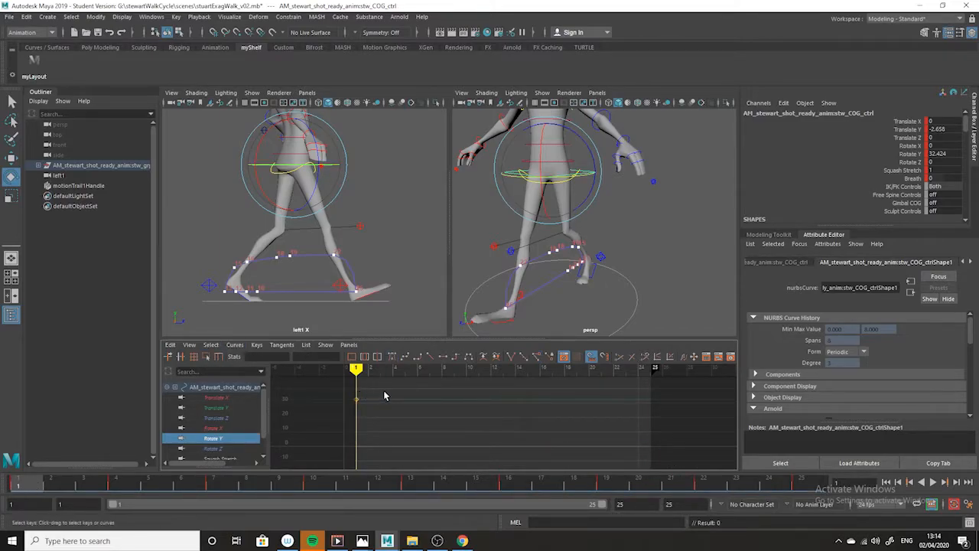
Copy the COG control's Rotate Y key at frame 1 and paste it at frame 25
left_click_drag(383, 390, 356, 411)
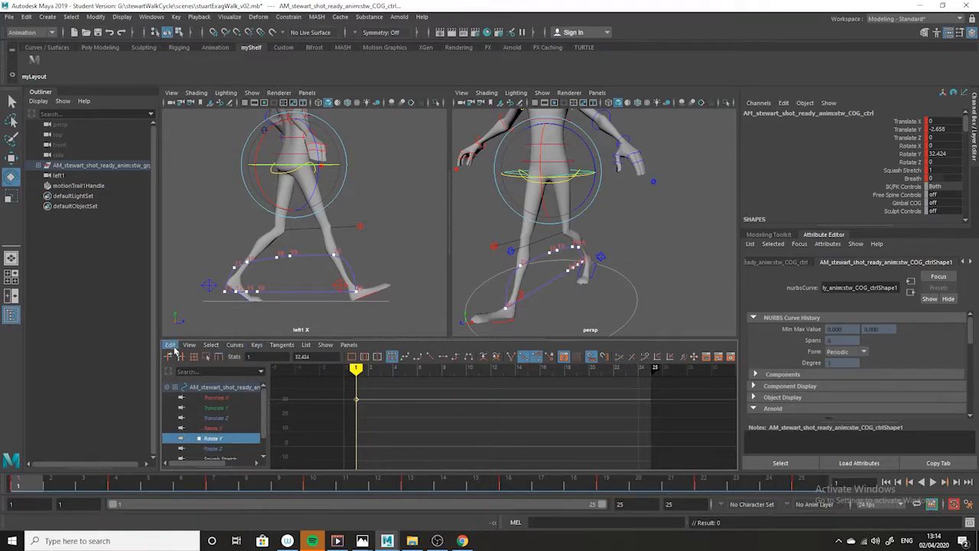
left_click(174, 348)
left_click(208, 398)
left_click(804, 488)
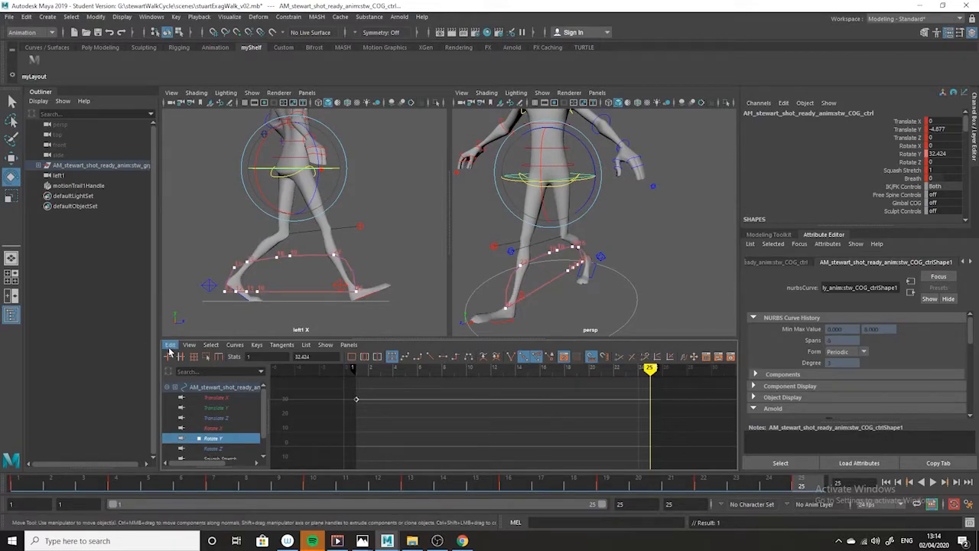
left_click(170, 345)
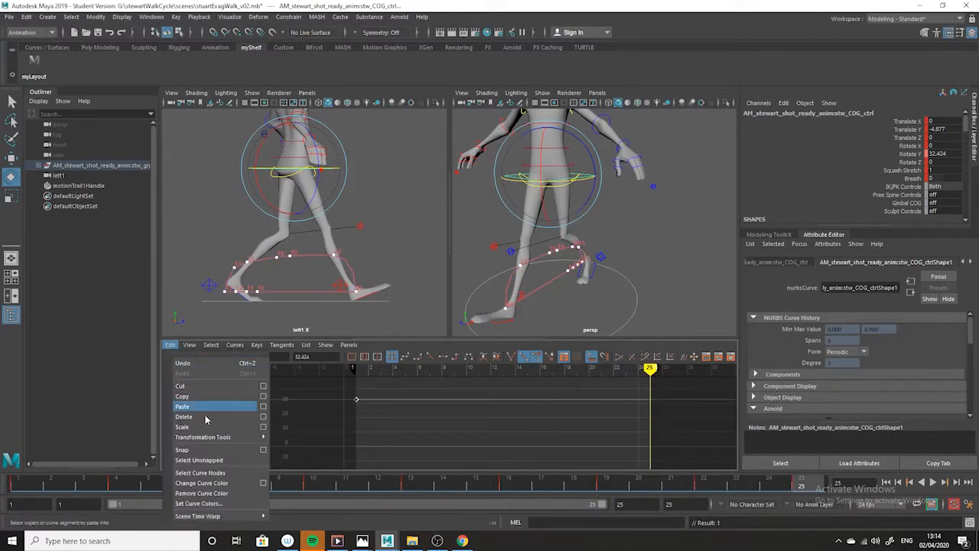
left_click(210, 407)
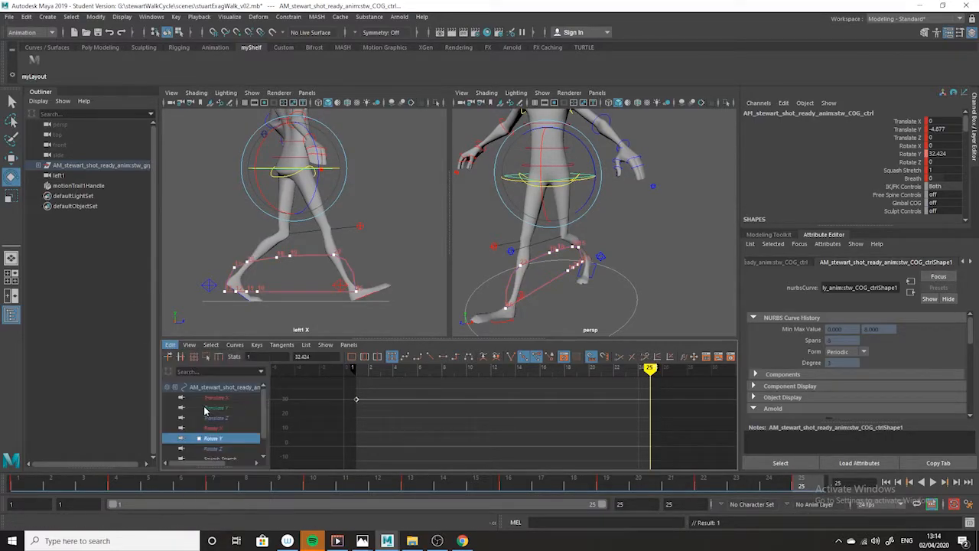
Set a key on the COG control at frame 13 and lower its Rotate Y value to about -29.2
left_click(416, 484)
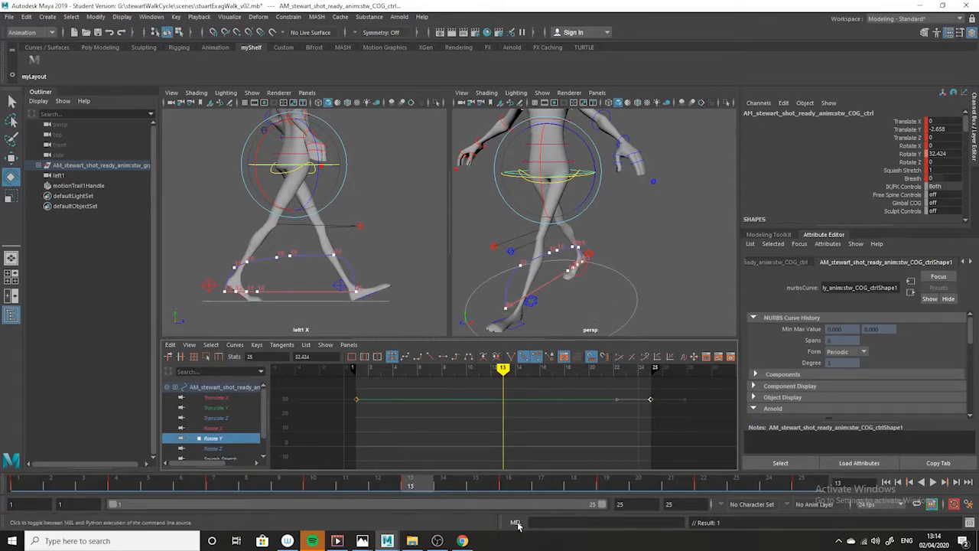
key("s")
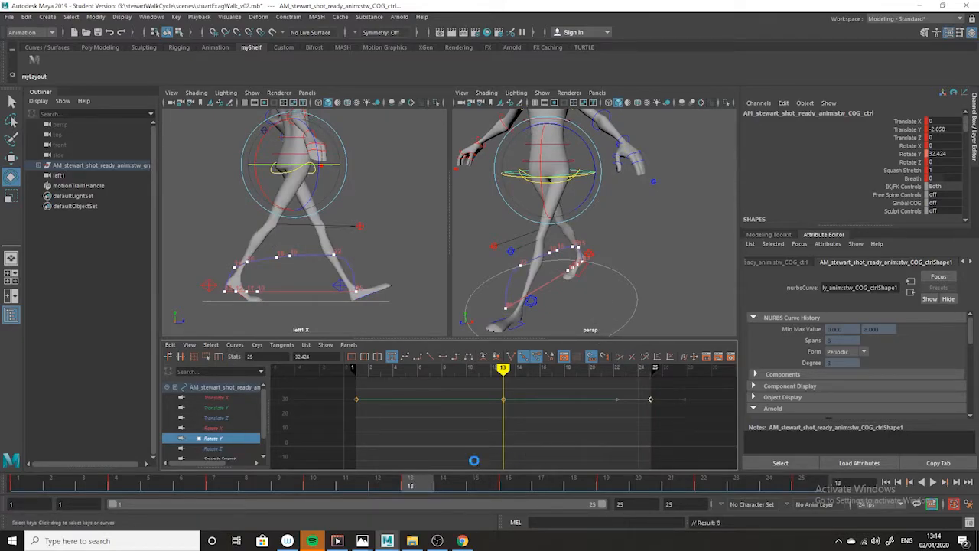
scroll(564, 444, "down", 3)
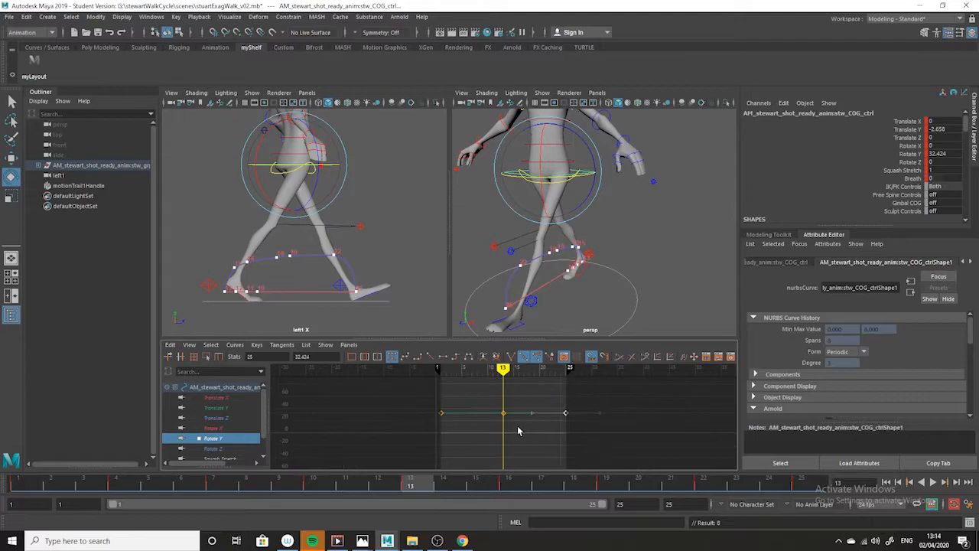
scroll(520, 451, "up", 3)
middle_click_drag(505, 404, 505, 457, "shift")
key("alt+shift")
right_click_drag(651, 464, 577, 437, "alt")
middle_click_drag(577, 437, 540, 407, "alt")
key("alt+shift")
key("alt+shift")
right_click_drag(540, 406, 564, 439, "alt")
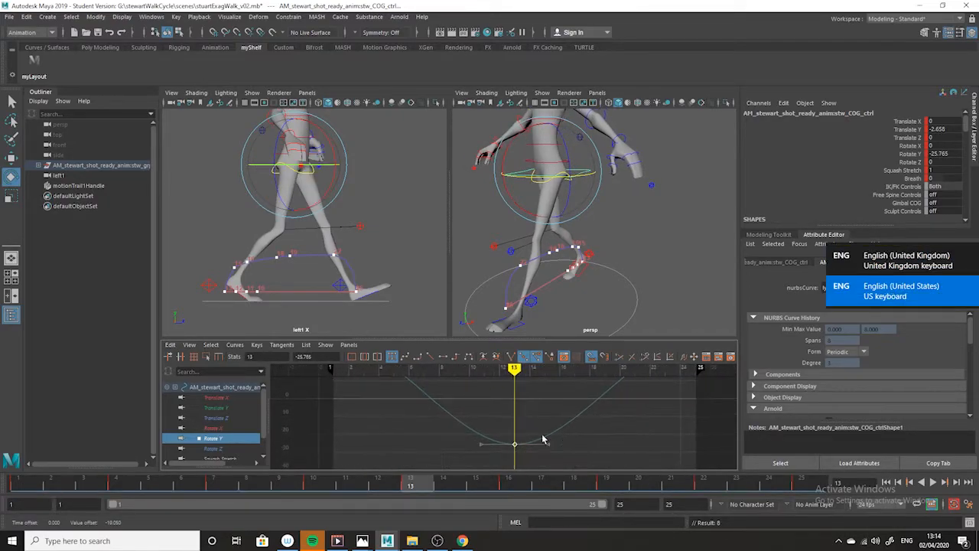
middle_click_drag(539, 413, 540, 418, "shift")
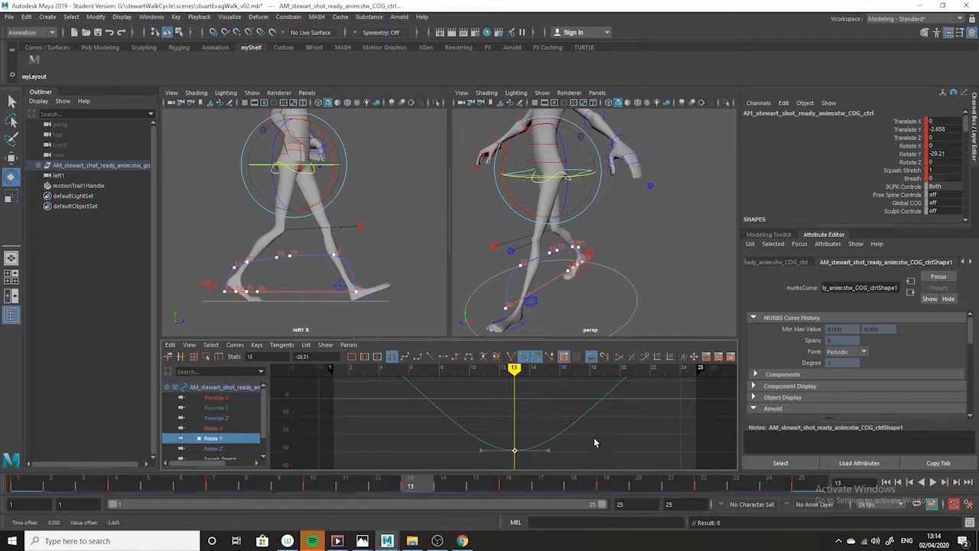
Play back the walk cycle to check the COG rotation and return to frame 1
key("f")
key("alt+v")
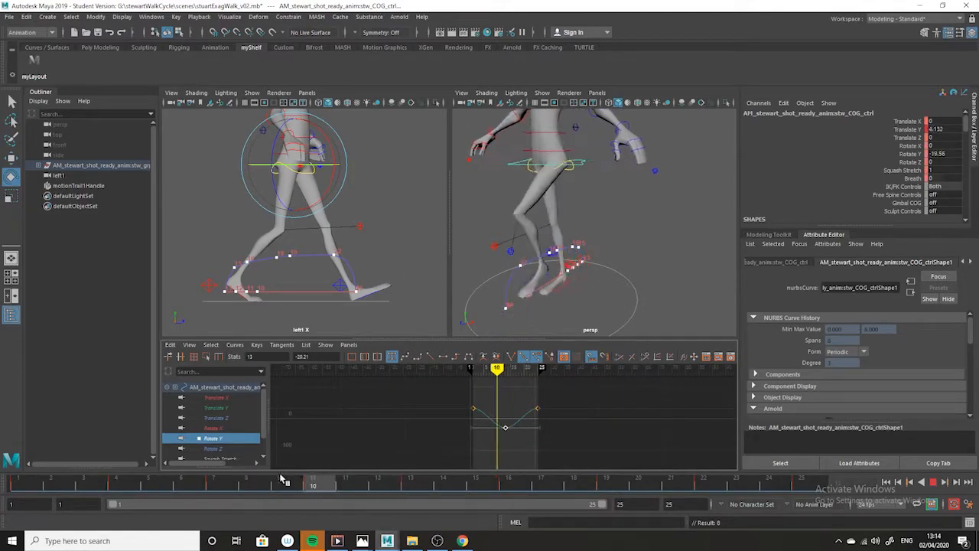
left_click_drag(511, 465, 24, 461)
Select the spine IK hip control and examine the pelvis from behind at frame 1
left_click_drag(611, 232, 642, 252, "alt")
left_click(635, 223)
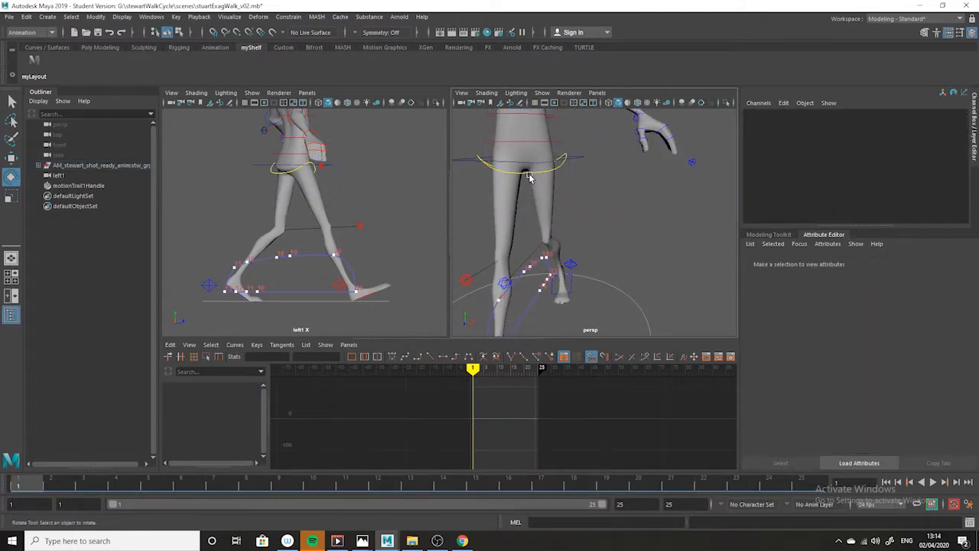
left_click(530, 176)
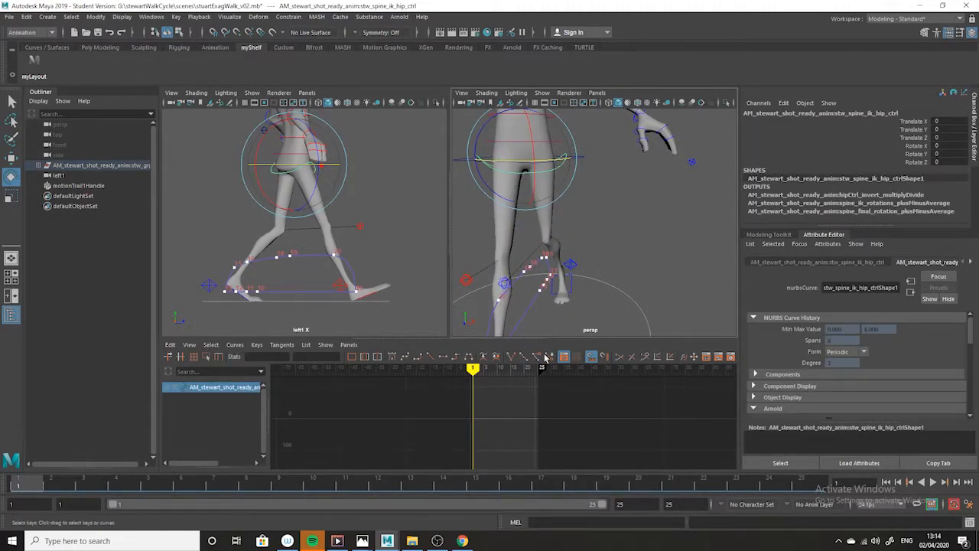
left_click_drag(502, 278, 642, 301, "alt")
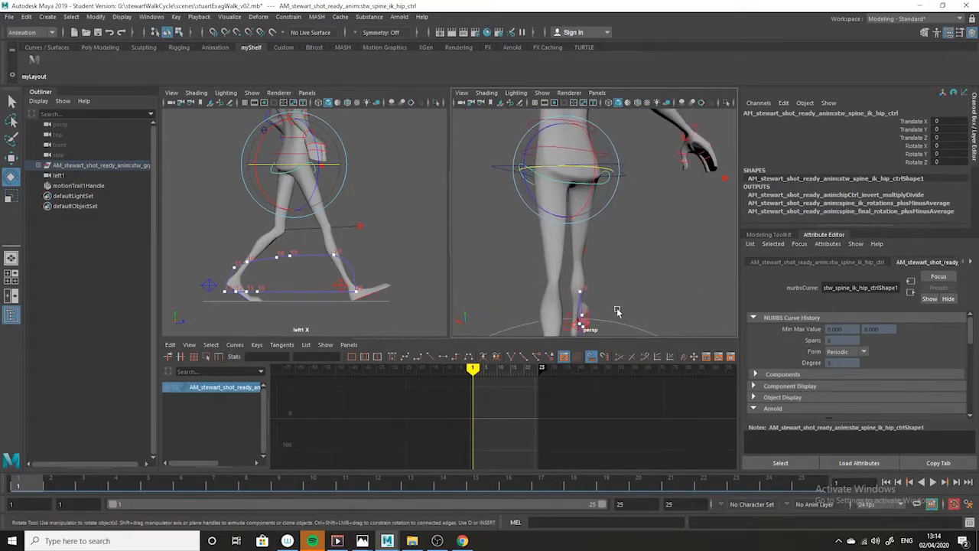
left_click_drag(141, 485, 4, 478)
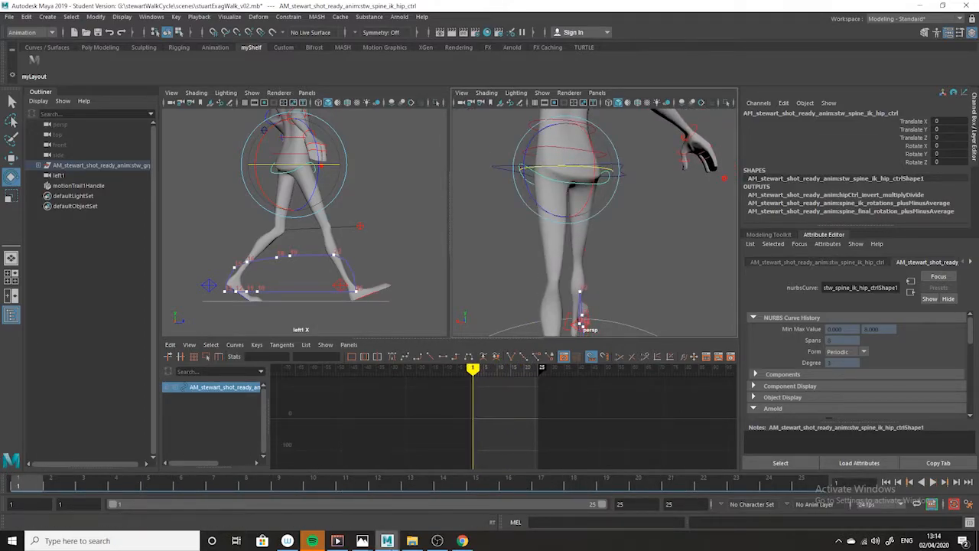
left_click_drag(66, 483, 21, 460)
scroll(651, 283, "down", 5)
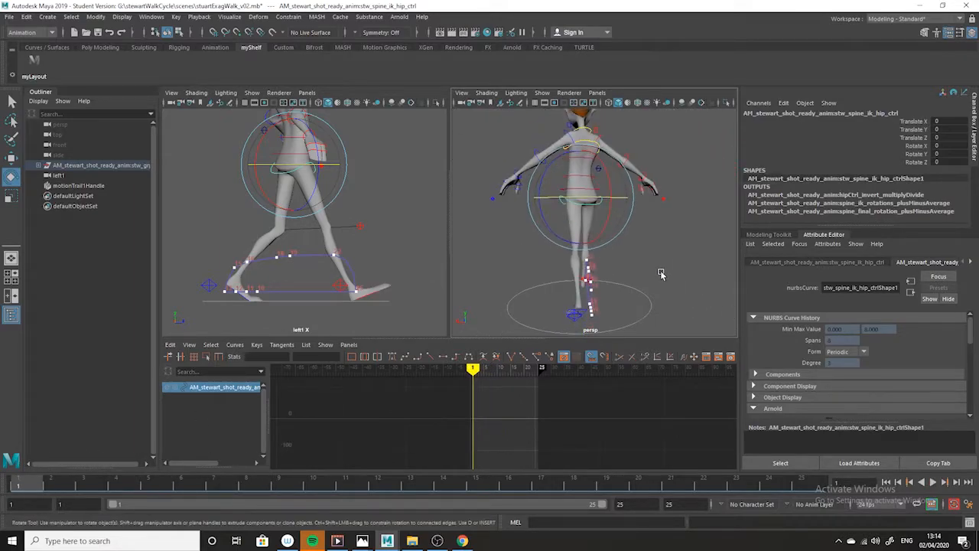
scroll(631, 236, "up", 5)
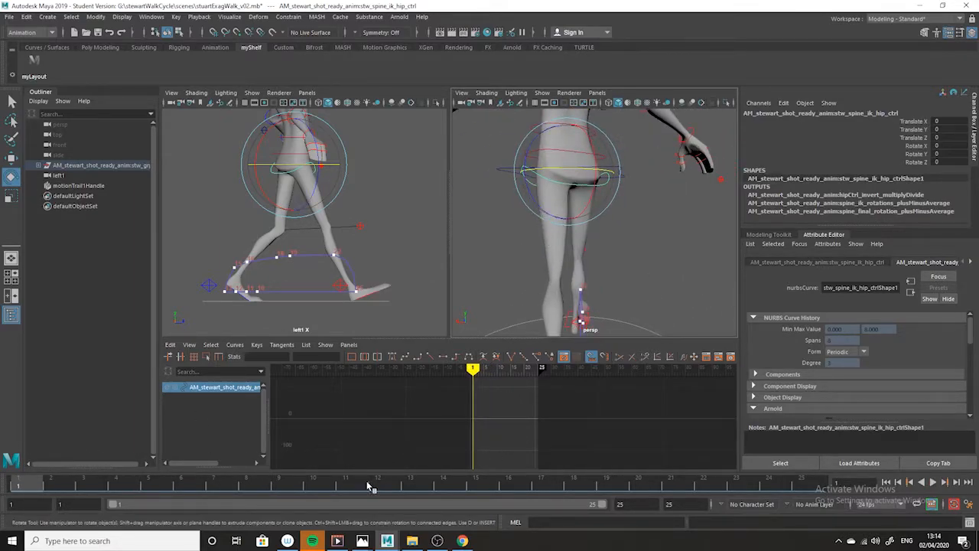
Try tilting the hip control in Z at frames 1 and 7, and undo the latest rotations
left_click_drag(546, 187, 534, 193)
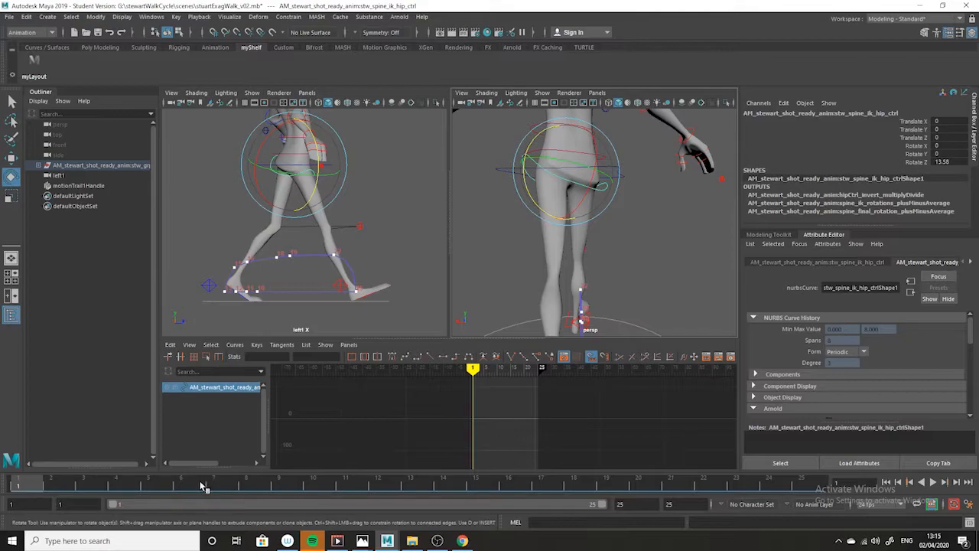
left_click(227, 485)
left_click_drag(525, 186, 535, 196)
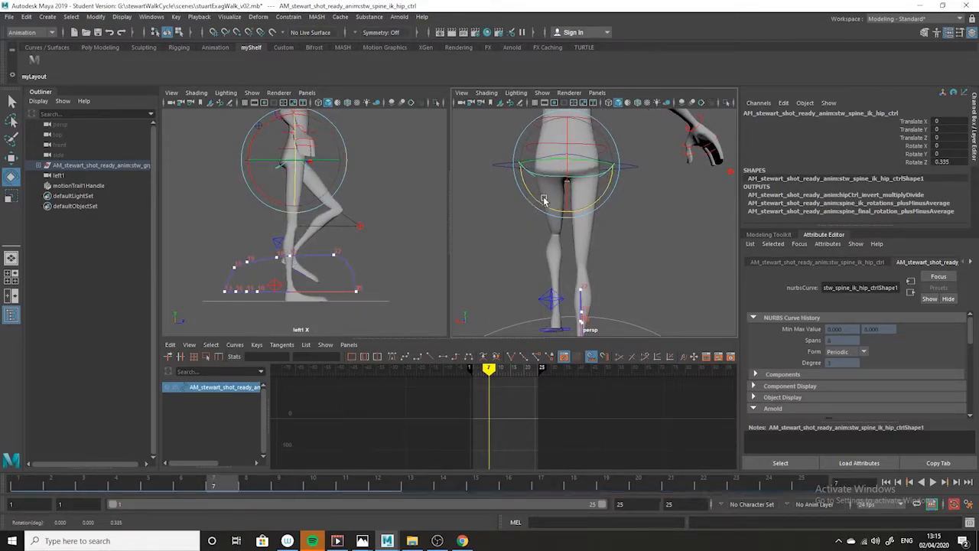
left_click_drag(544, 200, 528, 187)
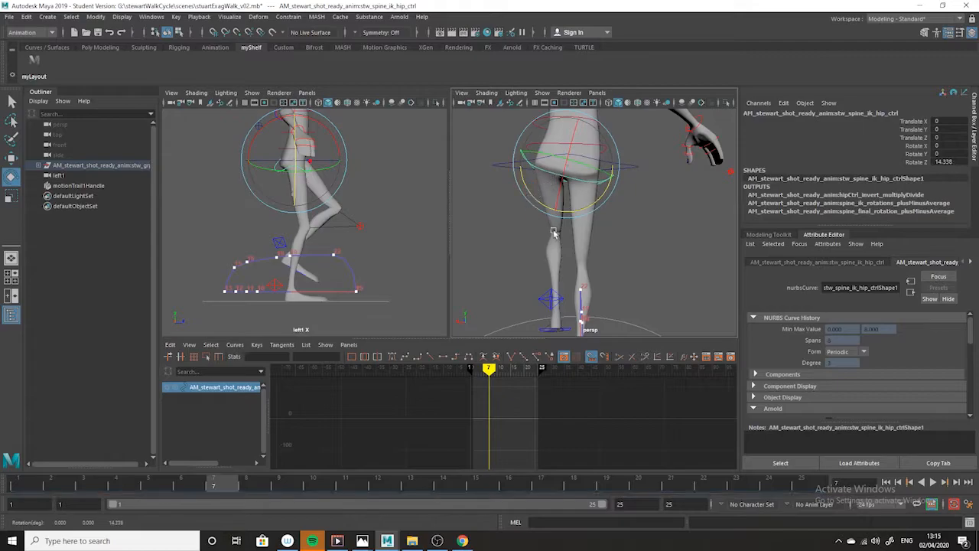
left_click(28, 486)
left_click_drag(533, 224, 531, 213)
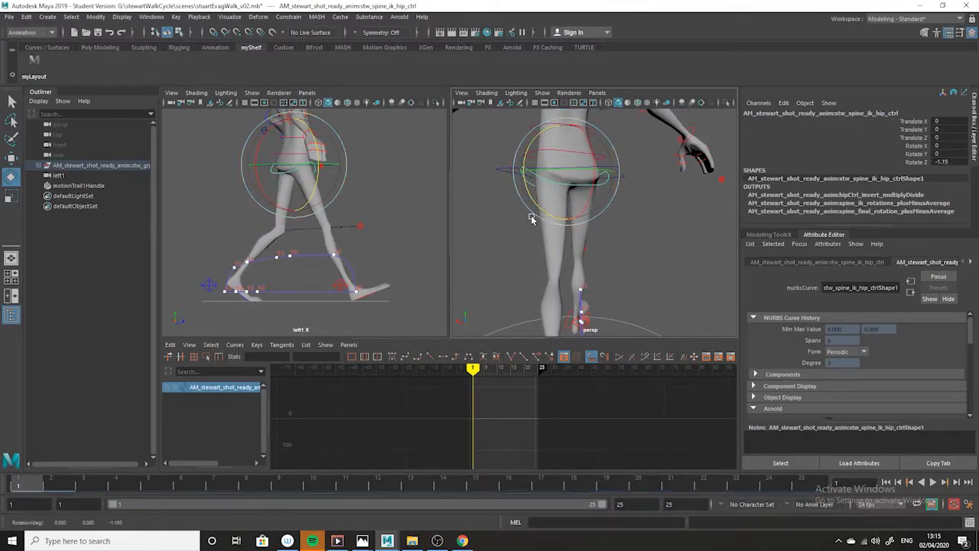
key("ctrl+z")
key("ctrl+z")
key("ctrl+z")
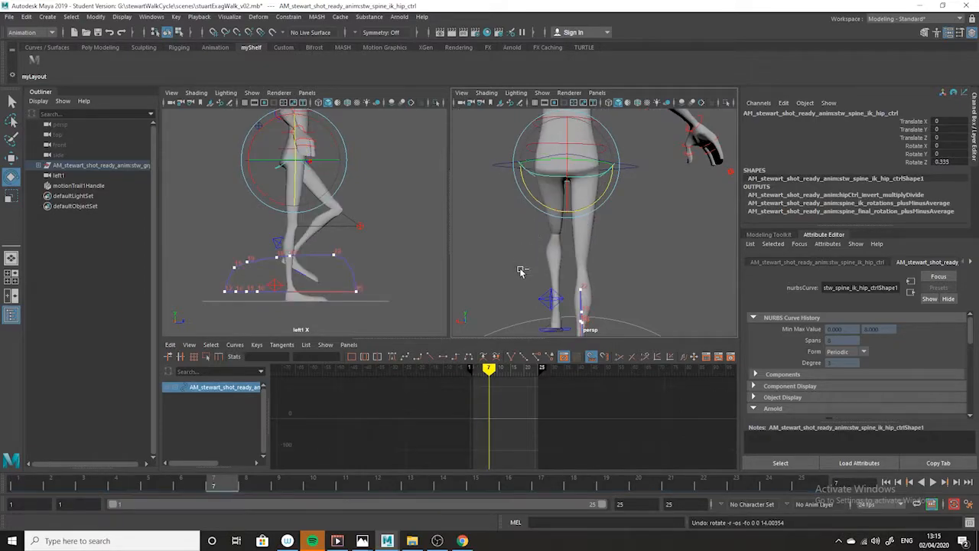
Switch to Photos to examine the hip tilt in the exaggerated walk reference drawing, and return to Maya
mouse_move(362, 538)
left_click(396, 525)
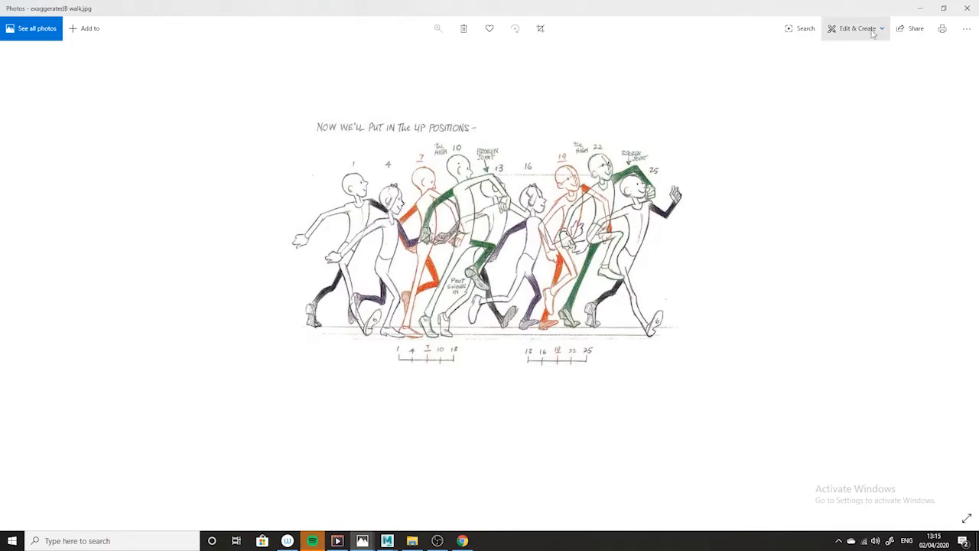
left_click(920, 8)
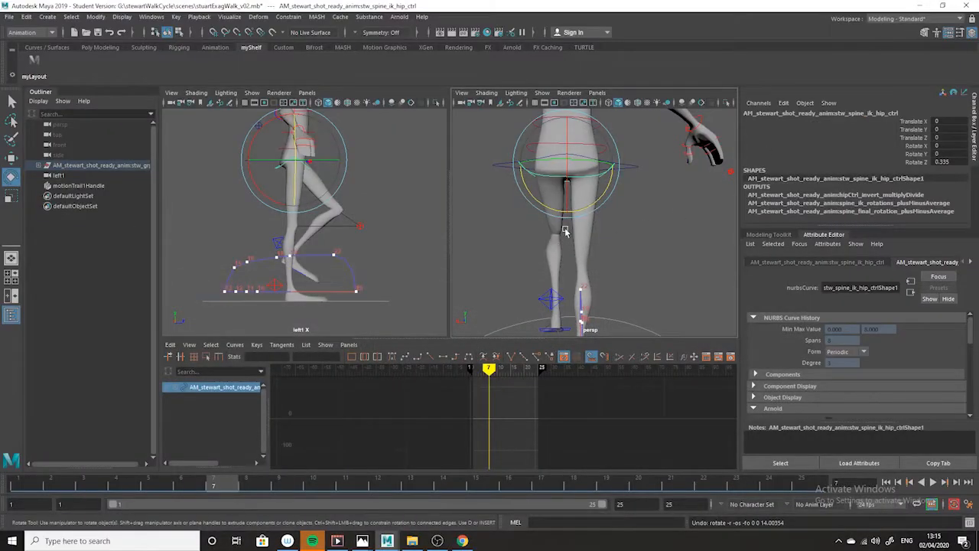
Rotate the spine IK hip control to about -18° in Z at frame 1, checking the tilt from front and back
left_click(17, 487)
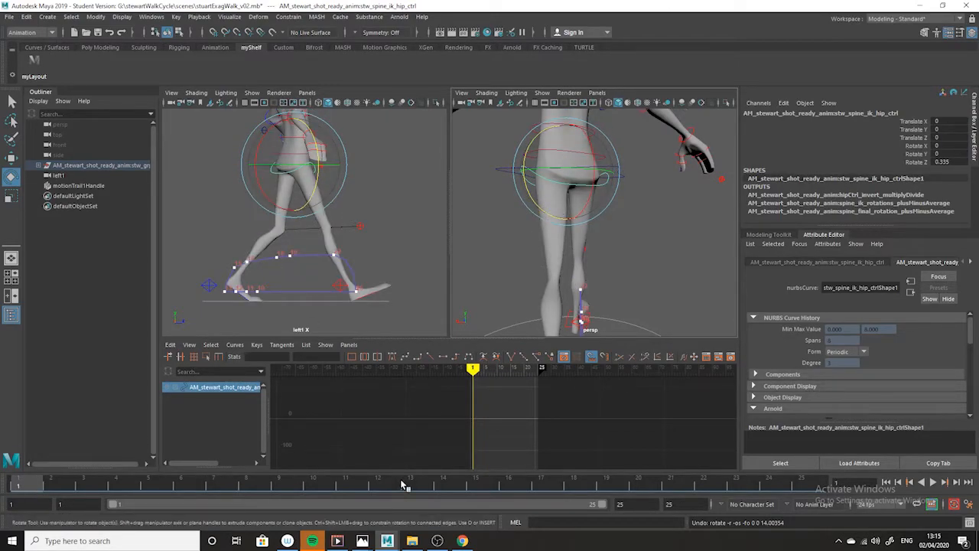
left_click_drag(533, 200, 540, 213)
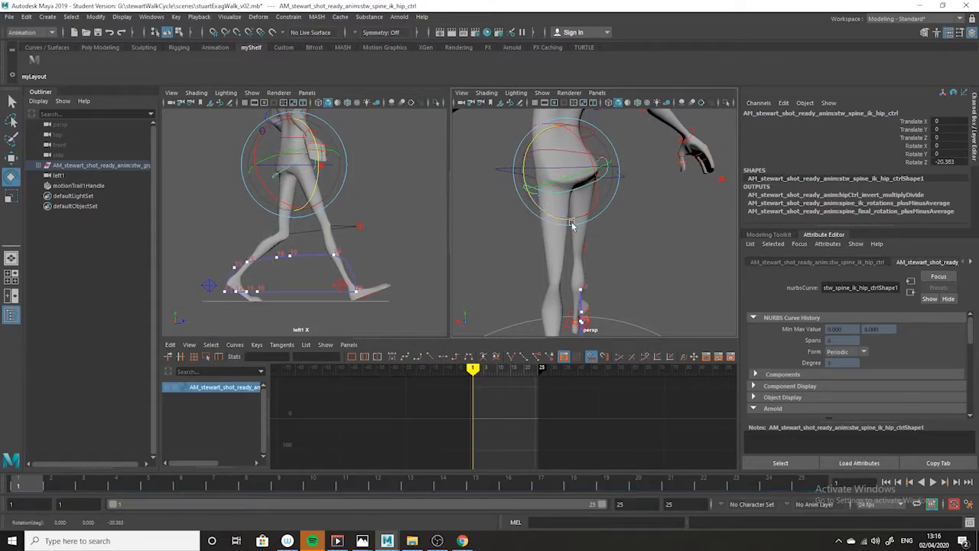
left_click_drag(640, 253, 527, 208, "alt")
left_click_drag(589, 237, 351, 248, "alt")
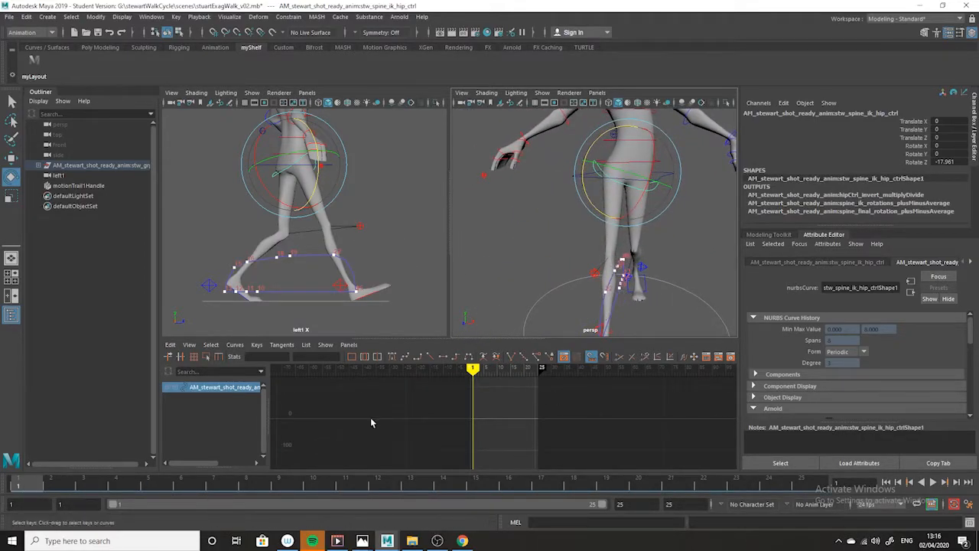
left_click_drag(690, 273, 541, 289, "alt")
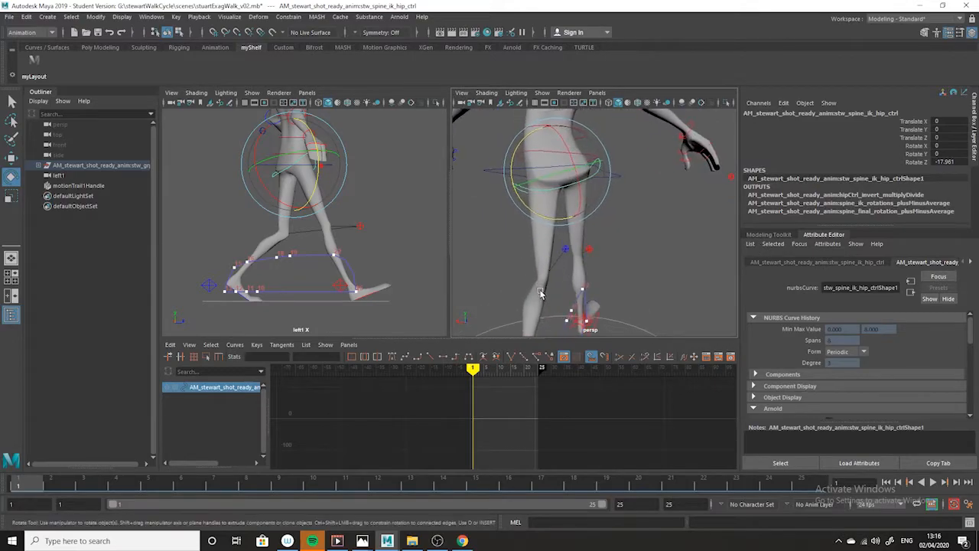
mouse_move(362, 541)
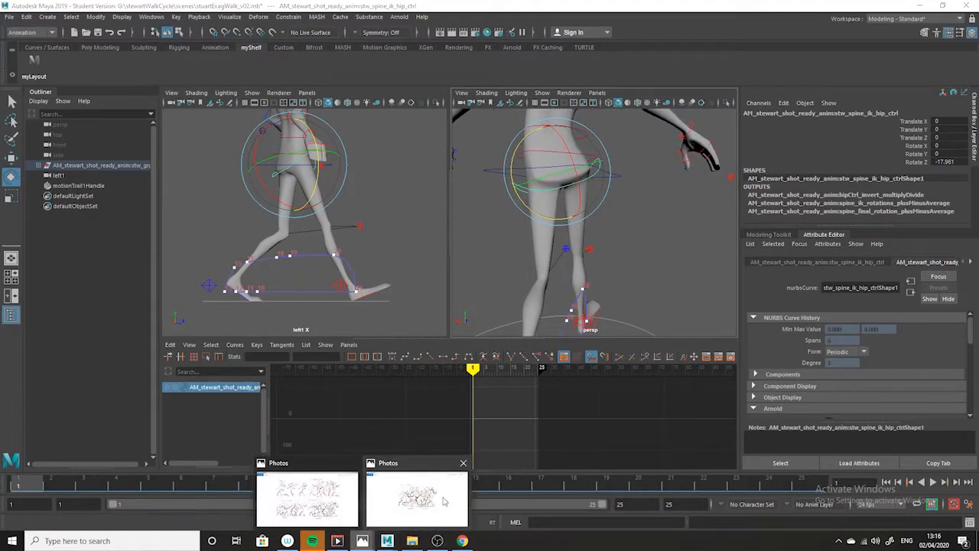
Check the hip pose in the exaggerated walk drawing in Photos, return to Maya and key the hip control at frame 1
left_click(417, 499)
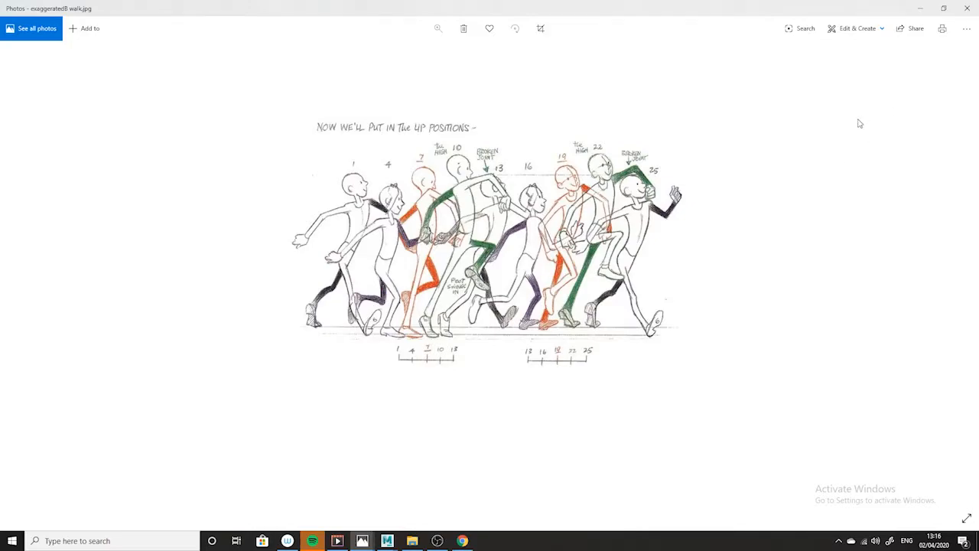
left_click(922, 9)
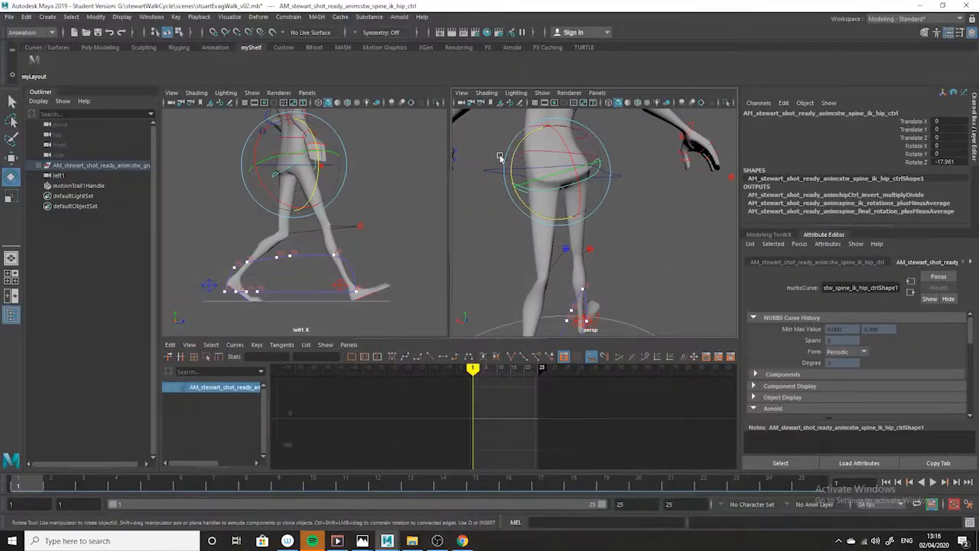
right_click(29, 485)
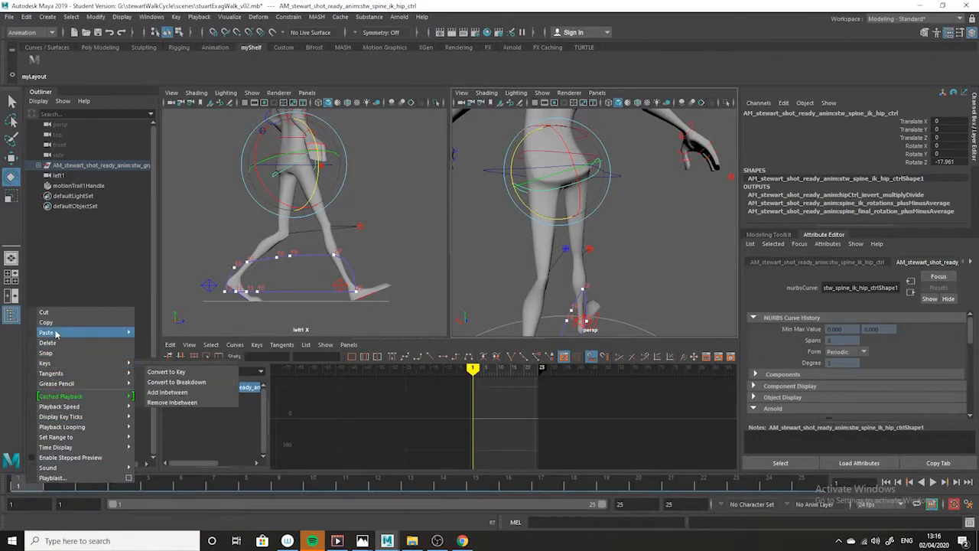
left_click(19, 489)
right_click(22, 489)
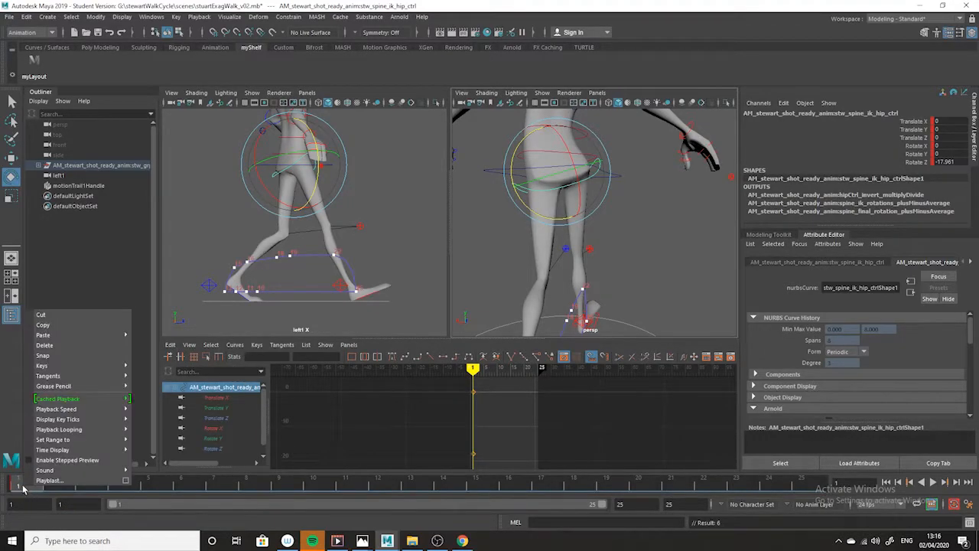
Copy the hip control's Rotate Z key from frame 1 and paste it at frame 25
left_click(56, 327)
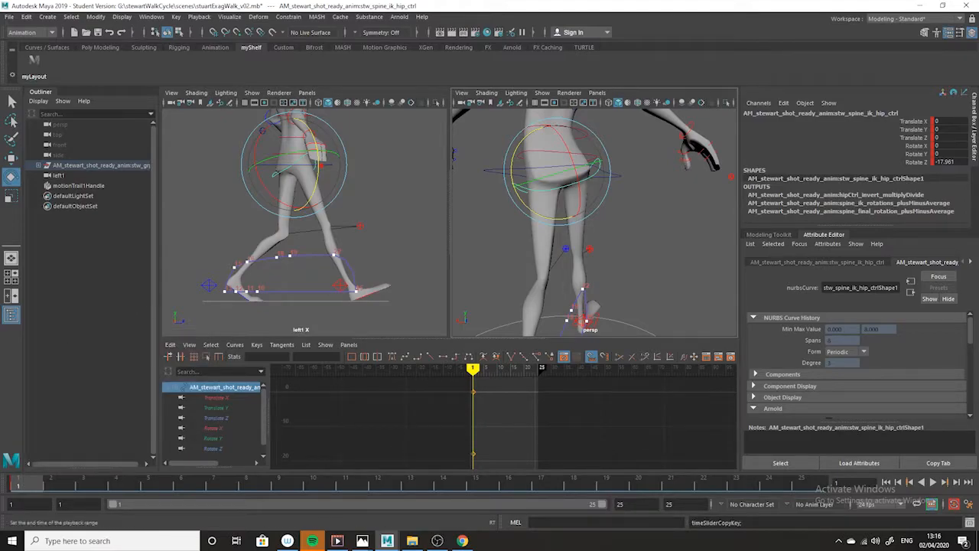
left_click(805, 485)
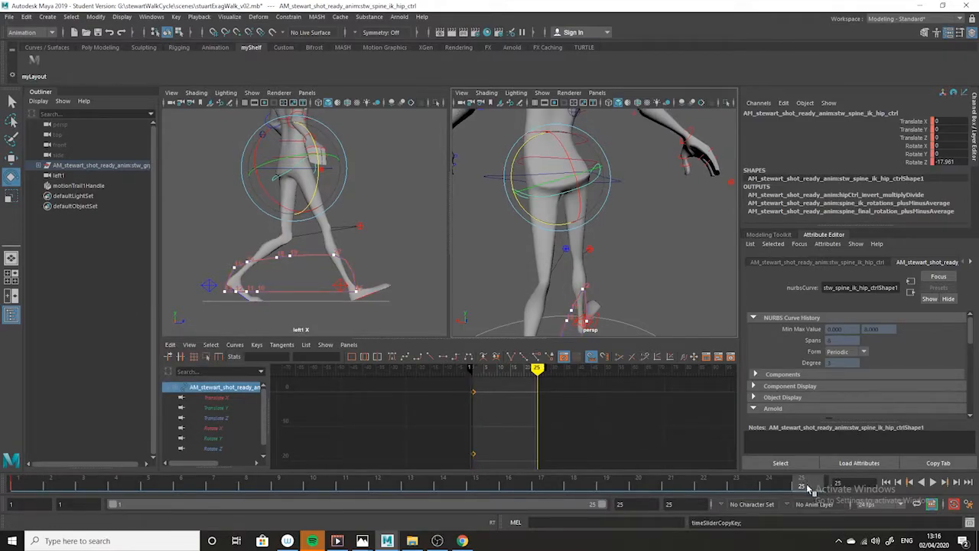
left_click(214, 448)
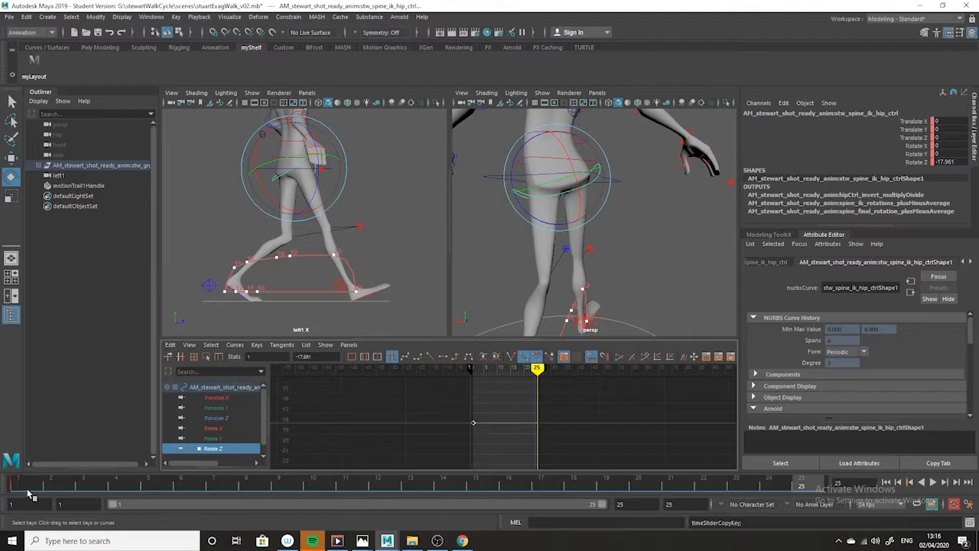
left_click(31, 493)
left_click(170, 344)
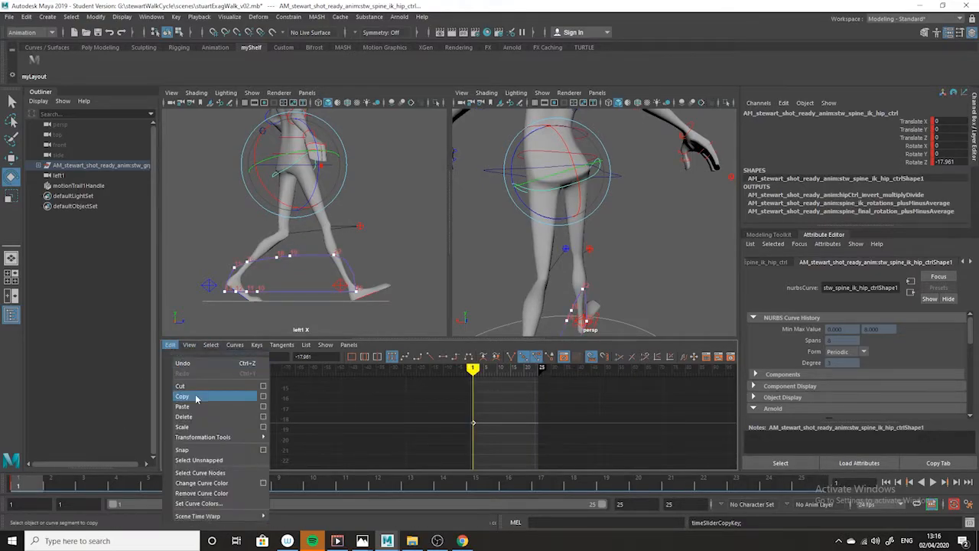
left_click(196, 397)
left_click(808, 490)
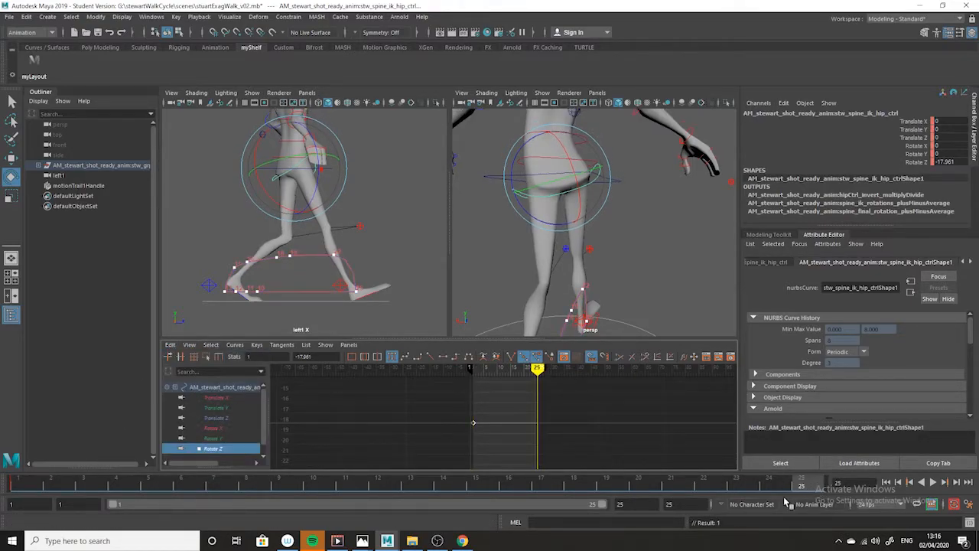
left_click(170, 344)
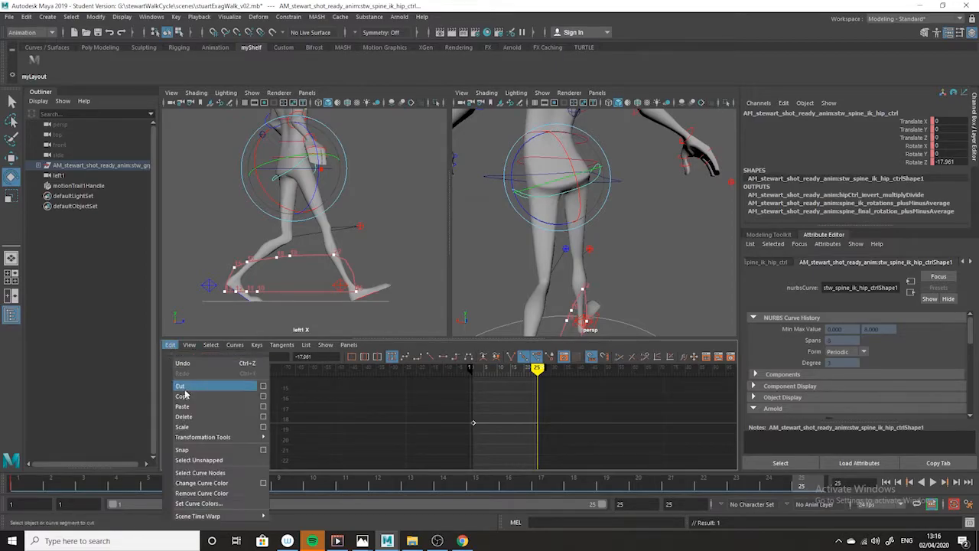
left_click(205, 408)
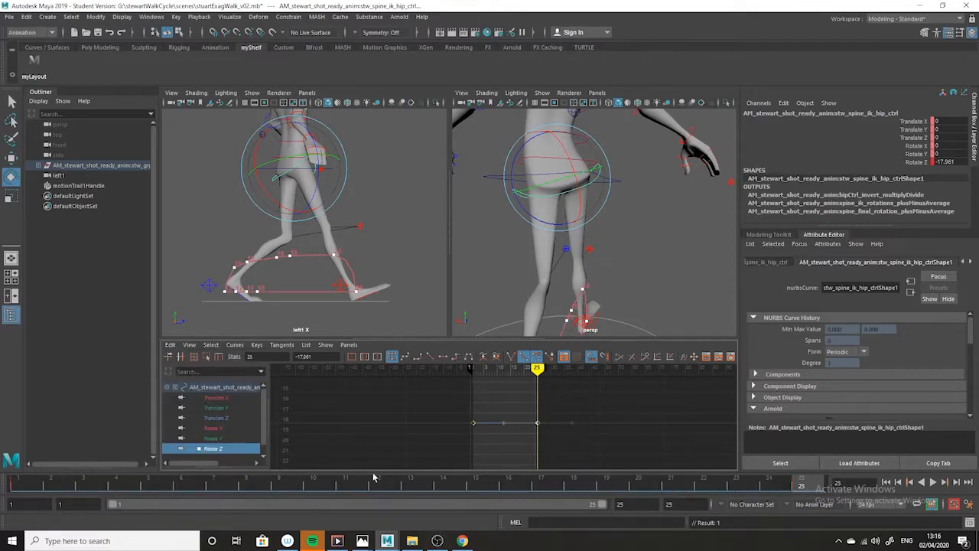
Key the hip control at frame 13 and multiply its Rotate Z value by -1 to get 17.961
left_click(419, 486)
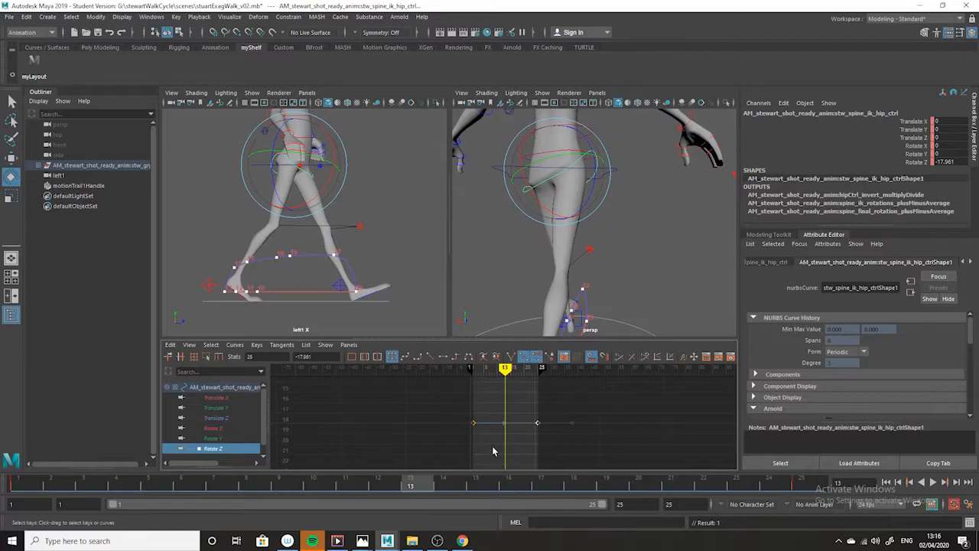
middle_click_drag(528, 442, 556, 455, "alt")
scroll(537, 434, "up", 4)
scroll(547, 447, "down", 3)
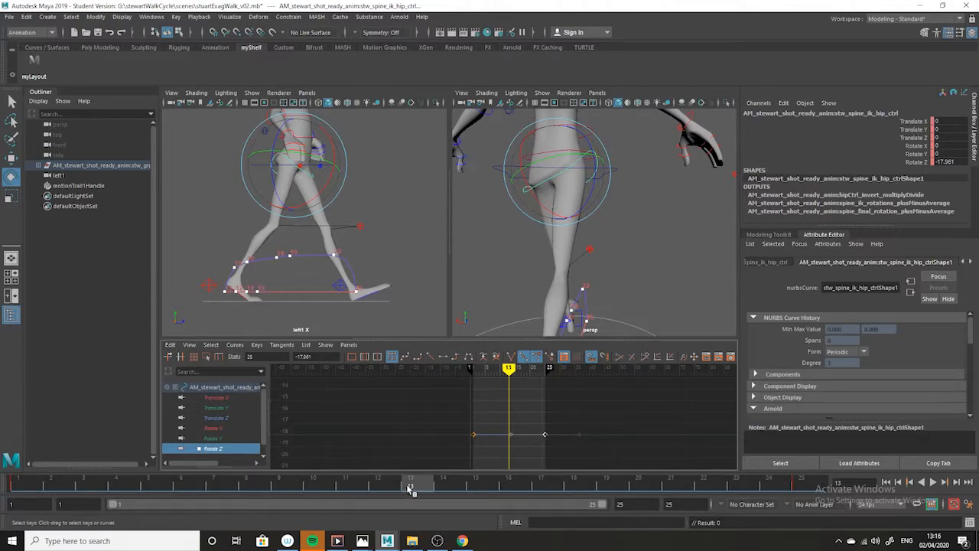
left_click_drag(358, 482, 406, 499)
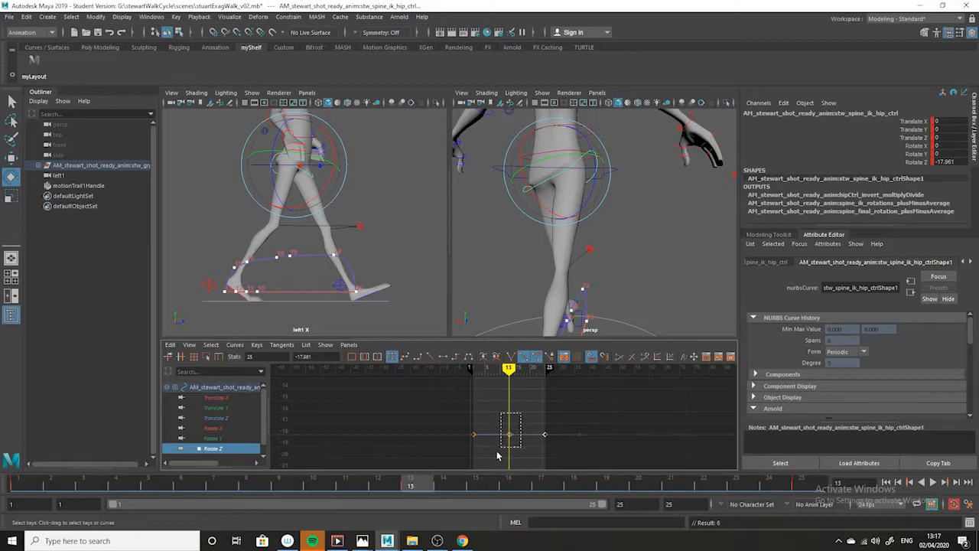
key("s")
left_click_drag(329, 357, 285, 355)
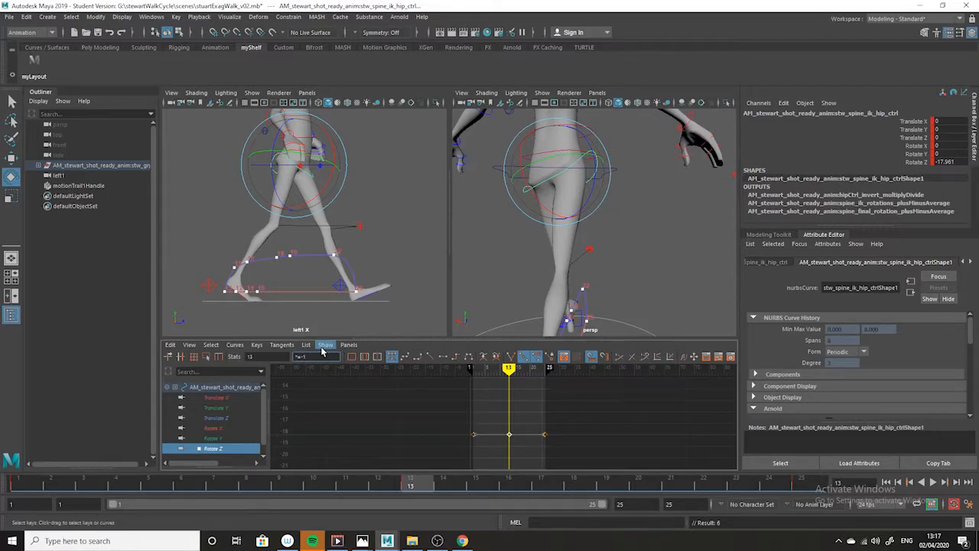
key("Return")
Scrub and play back the walk cycle with the whole character in view to check the hip tilt
scroll(587, 245, "down", 6)
left_click_drag(586, 245, 471, 264, "alt")
left_click_drag(625, 289, 413, 283, "alt")
left_click_drag(674, 323, 616, 322, "alt")
left_click_drag(386, 488, 27, 453)
key("alt+v")
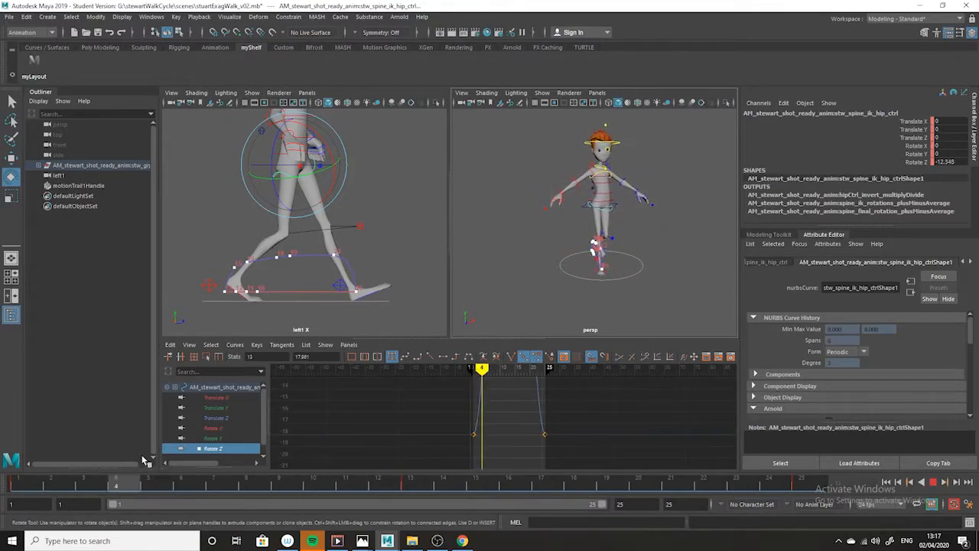
key("alt+v")
Examine the hip tilt at frame 1 from the front and from behind
left_click_drag(570, 243, 642, 225, "alt")
right_click_drag(642, 225, 593, 278, "alt")
left_click_drag(593, 277, 493, 266, "alt")
middle_click_drag(570, 236, 580, 270, "alt")
left_click_drag(580, 270, 546, 280, "alt")
left_click_drag(616, 247, 423, 255, "alt")
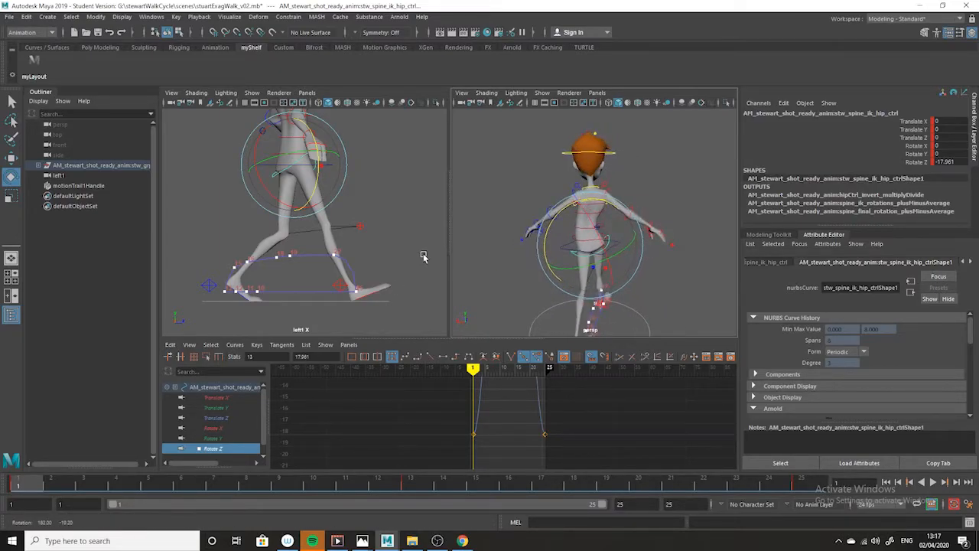
left_click_drag(625, 268, 584, 257, "alt")
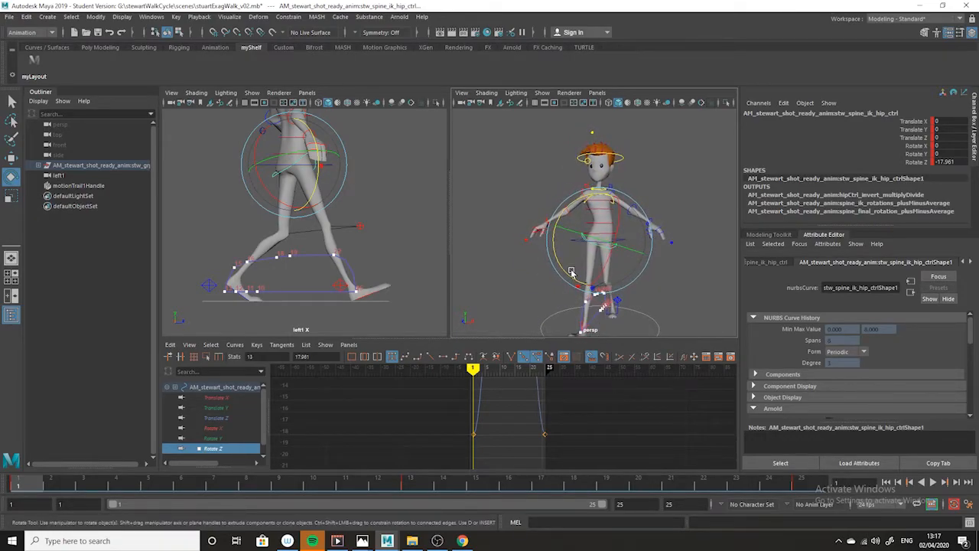
Invert the hip control's Rotate Z keys at frames 1, 13 and 25, giving 17.961 at frames 1 and 25
right_click_drag(621, 459, 398, 444, "alt")
right_click_drag(530, 451, 601, 453, "alt")
left_click_drag(582, 383, 382, 450)
double_click(317, 356)
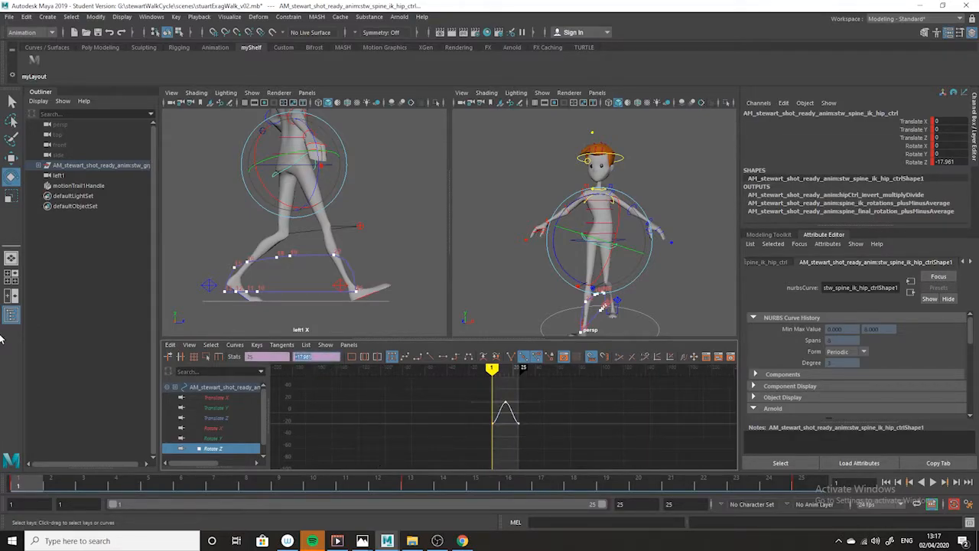
left_click(575, 436)
left_click_drag(586, 390, 373, 445)
double_click(322, 356)
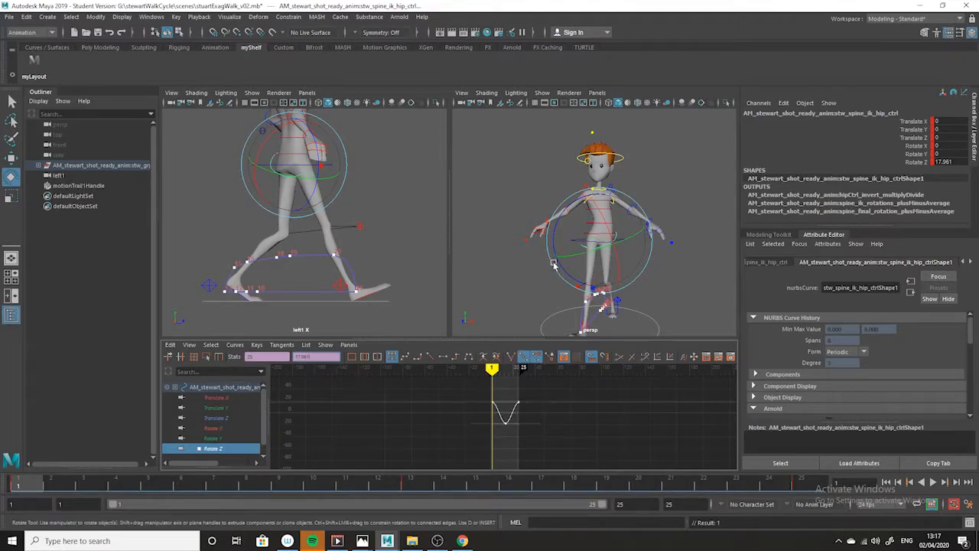
Deselect the hip control and play back the inverted hip motion, viewing the character from front and back
left_click(584, 313)
key("alt+v")
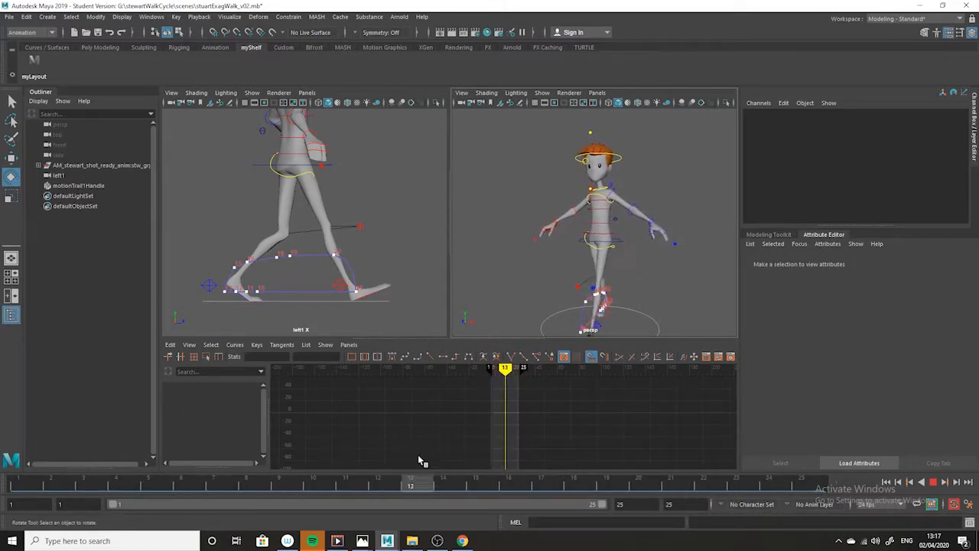
key("alt+v")
mouse_move(592, 249)
left_mouse_down("alt")
mouse_move(641, 286)
mouse_move(720, 289)
left_mouse_up("alt")
left_click_drag(546, 260, 639, 225, "alt")
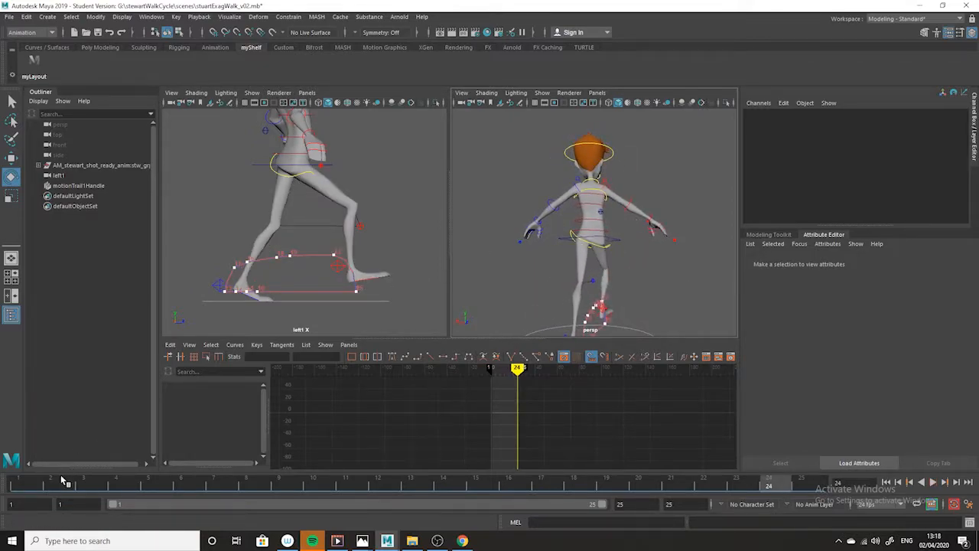
Compare the hip tilt at frames 1, 25 and 13, and play the cycle again from behind
left_click(23, 486)
left_click_drag(608, 267, 581, 258, "alt")
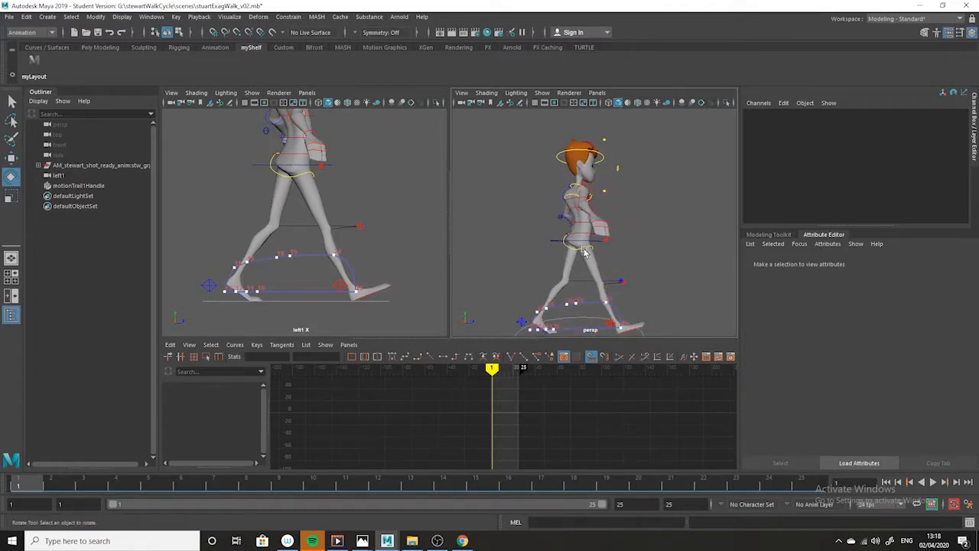
left_click(812, 484)
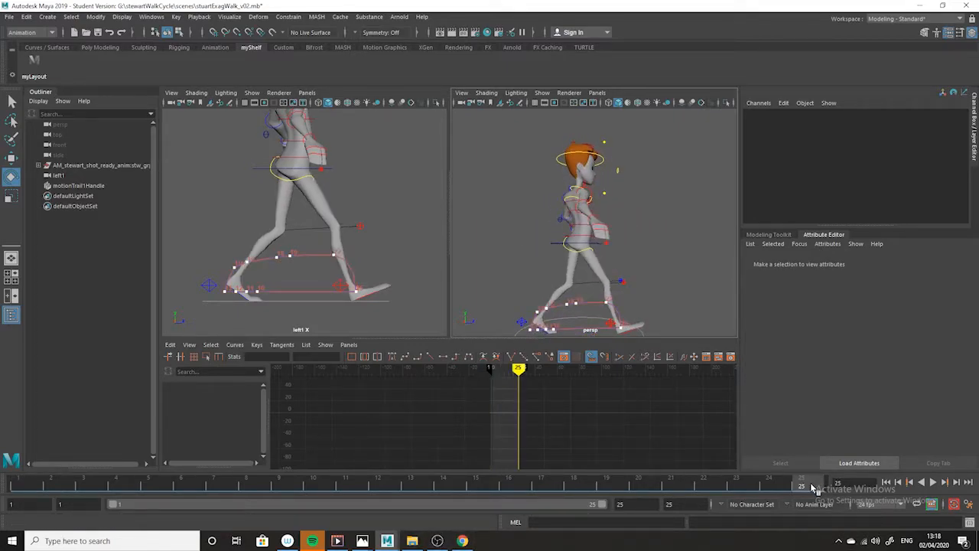
left_click(407, 485)
left_click_drag(643, 253, 686, 252, "alt")
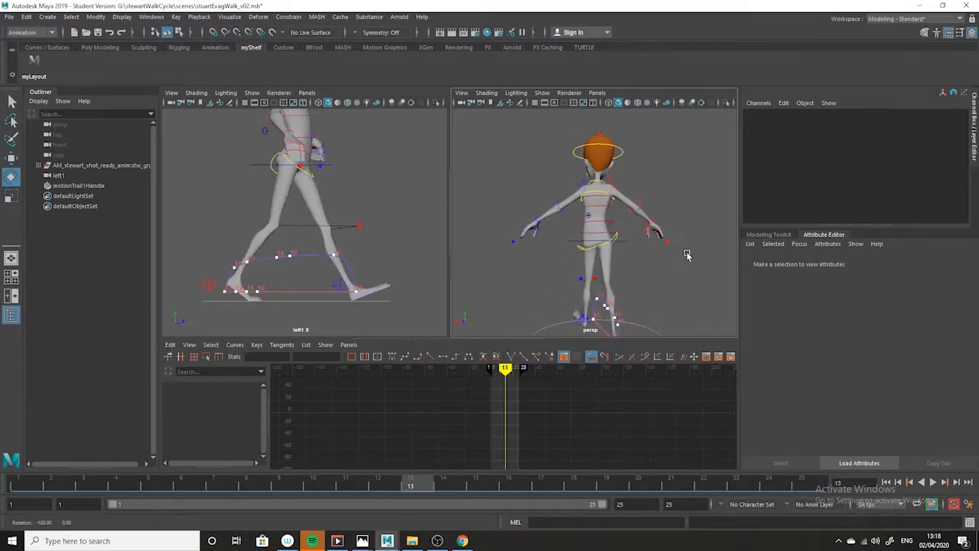
key("alt+v")
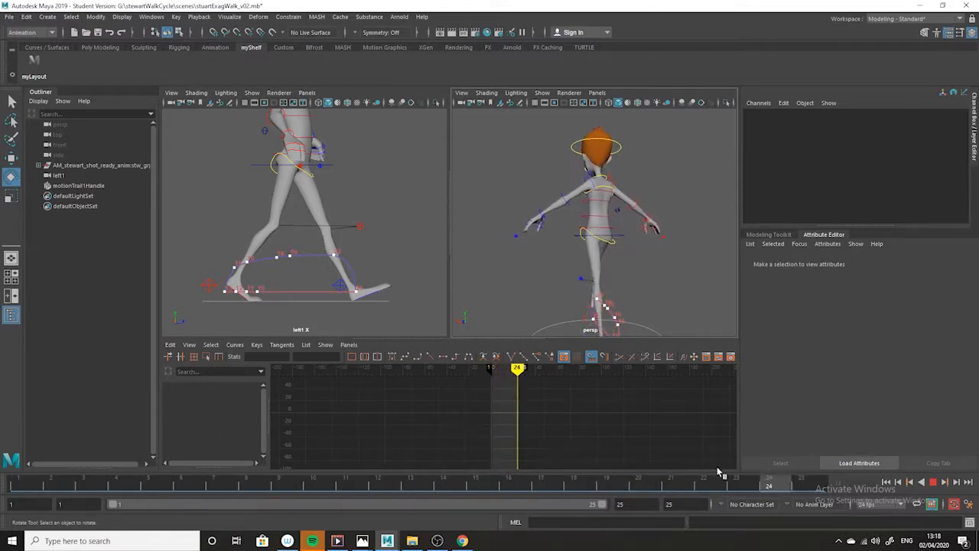
Compare the front view of the frame 1 pose with the exaggerated walk drawing in Photos, and replay the cycle in Maya
left_click(22, 483)
left_click_drag(607, 288, 406, 263, "alt")
left_click_drag(626, 248, 598, 275, "alt")
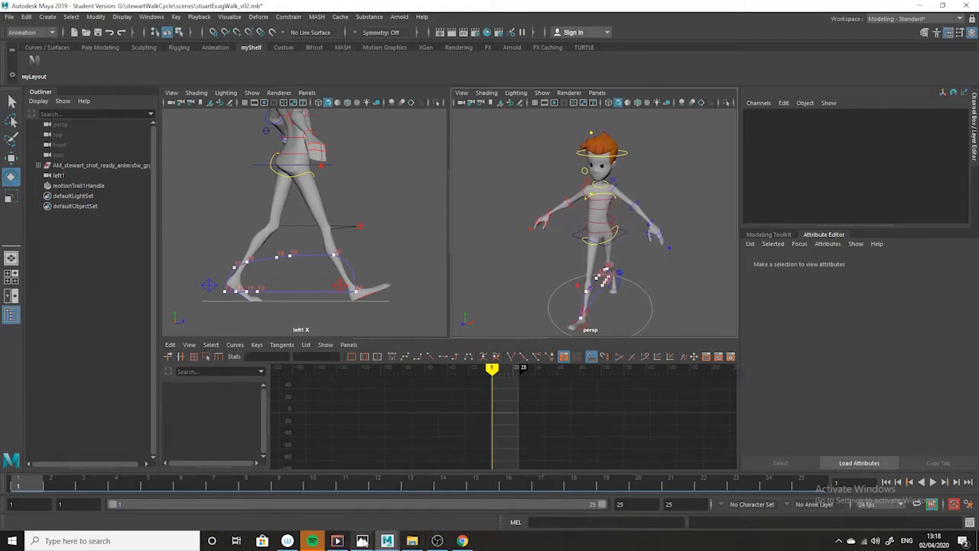
mouse_move(364, 541)
left_click(417, 489)
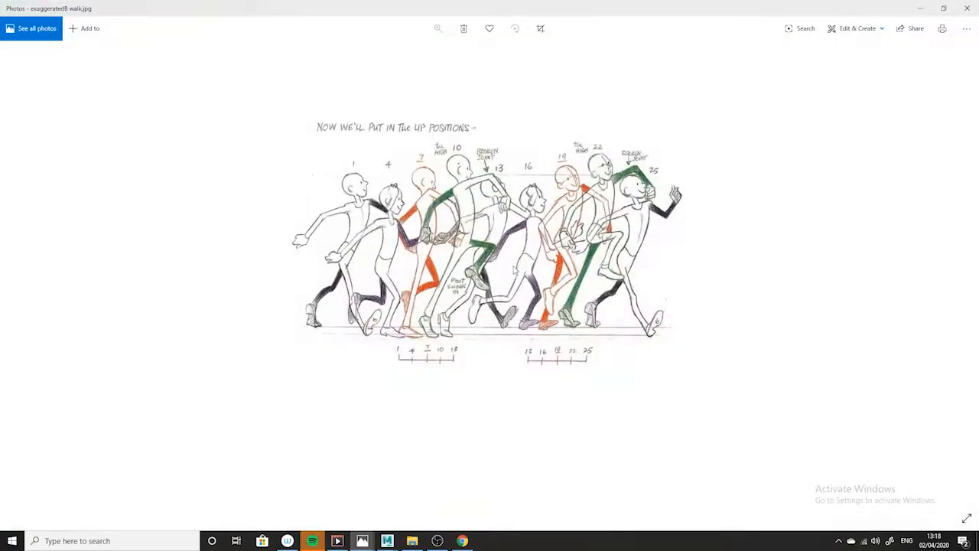
left_click(921, 8)
key("alt+v")
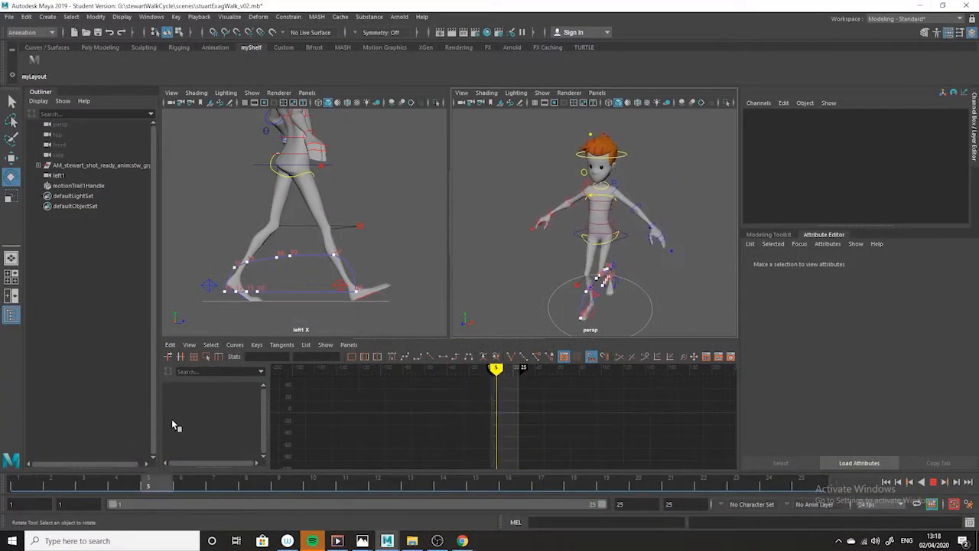
left_click(24, 484)
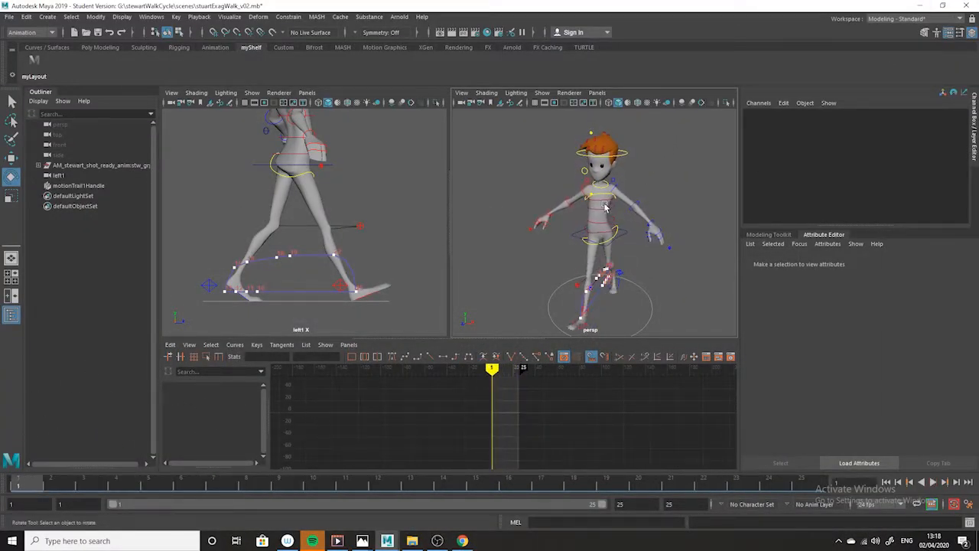
Select the COG control at frame 1 and switch to Photos to examine the body poses in the exaggerated walk drawing
right_click_drag(614, 162, 653, 261, "alt")
left_click(603, 150)
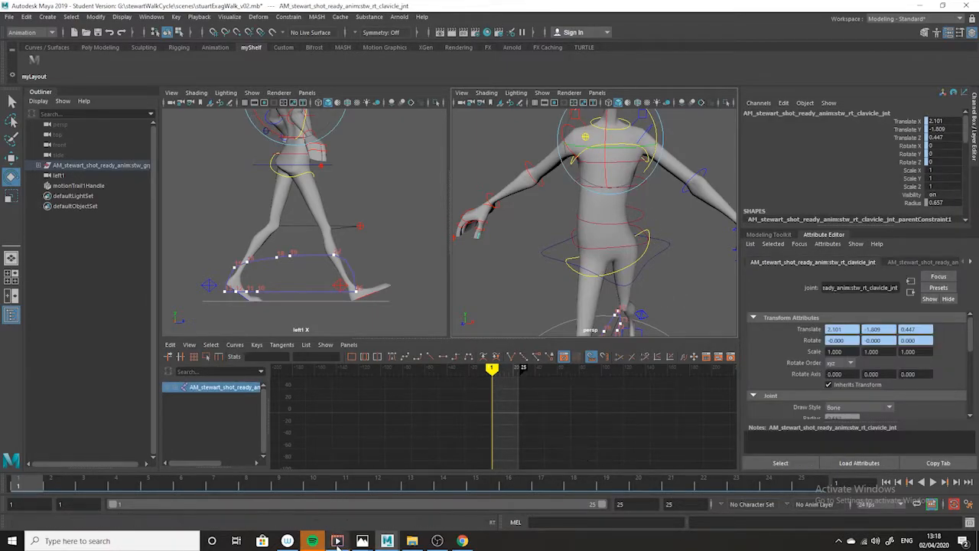
right_click_drag(723, 270, 643, 247, "alt")
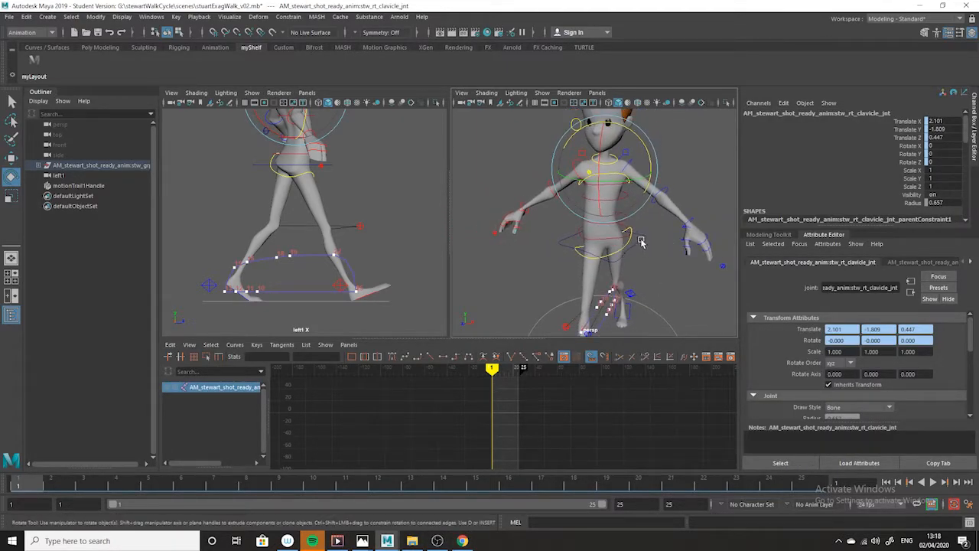
left_click(642, 243)
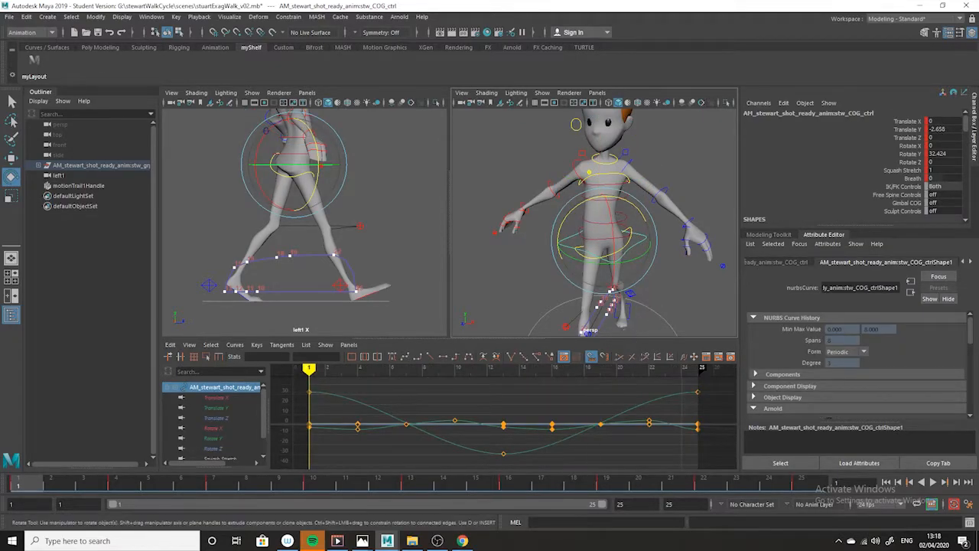
mouse_move(362, 541)
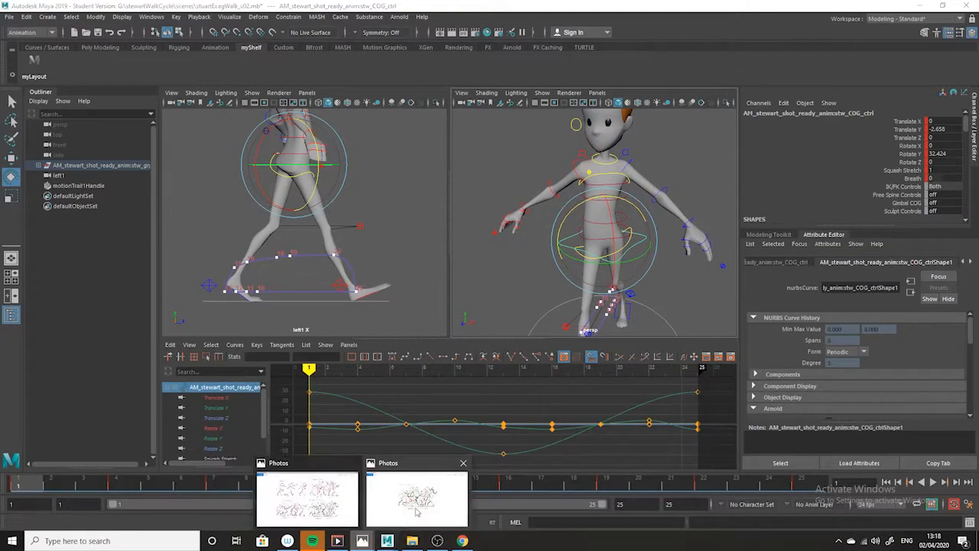
left_click(417, 518)
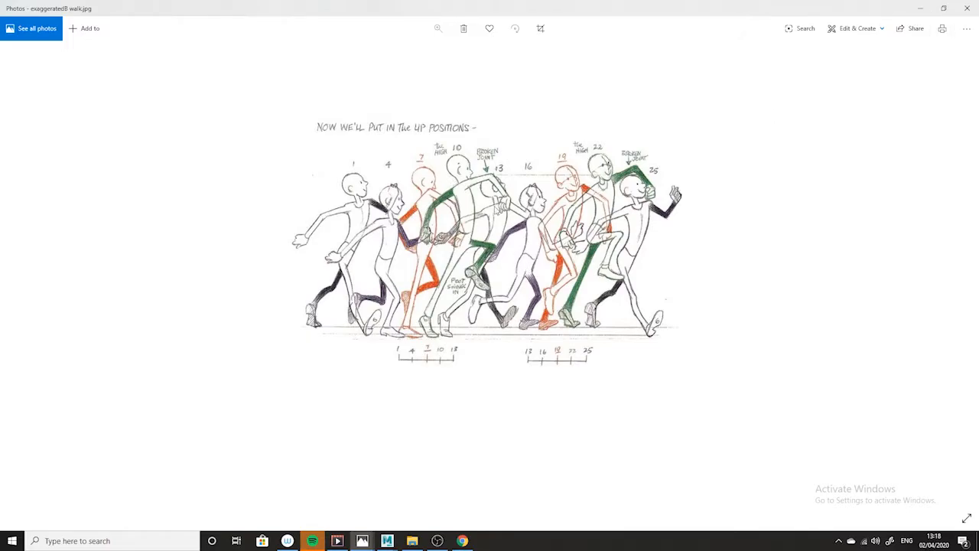
Switch back to Maya, rotate the spine shoulder control to Rotate Y -59.328 against the hips, and key it at frame 1
left_click(921, 9)
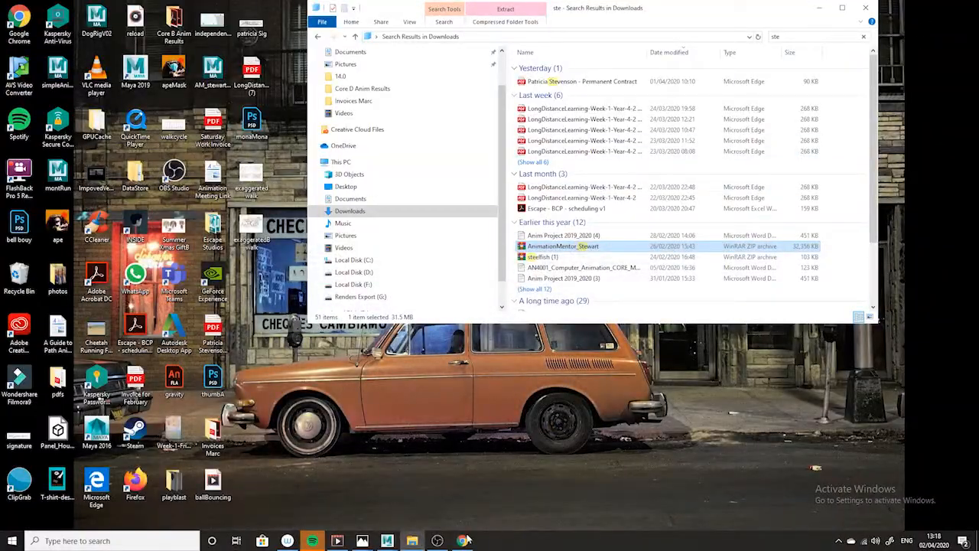
mouse_move(387, 541)
left_click(440, 494)
left_click_drag(495, 196, 688, 278, "alt")
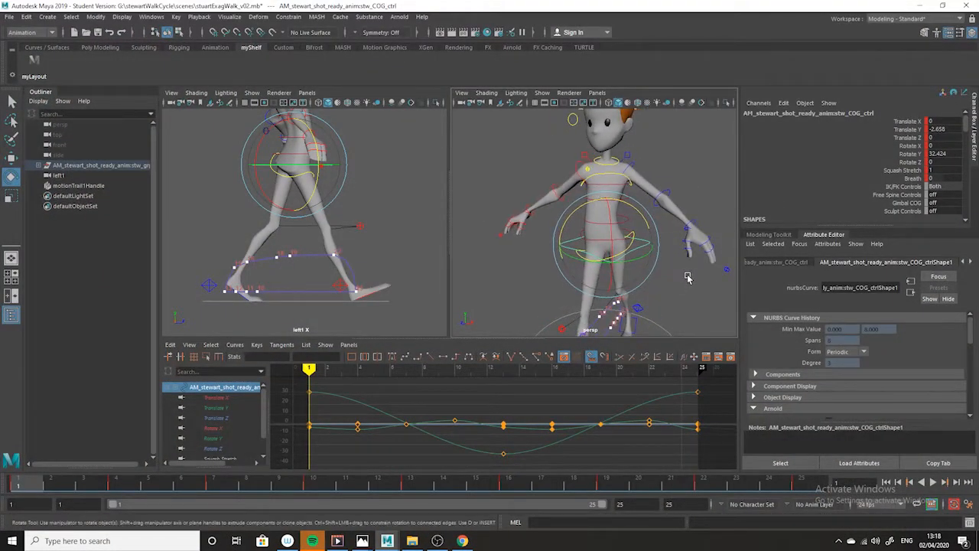
left_click(674, 158)
left_click(622, 178)
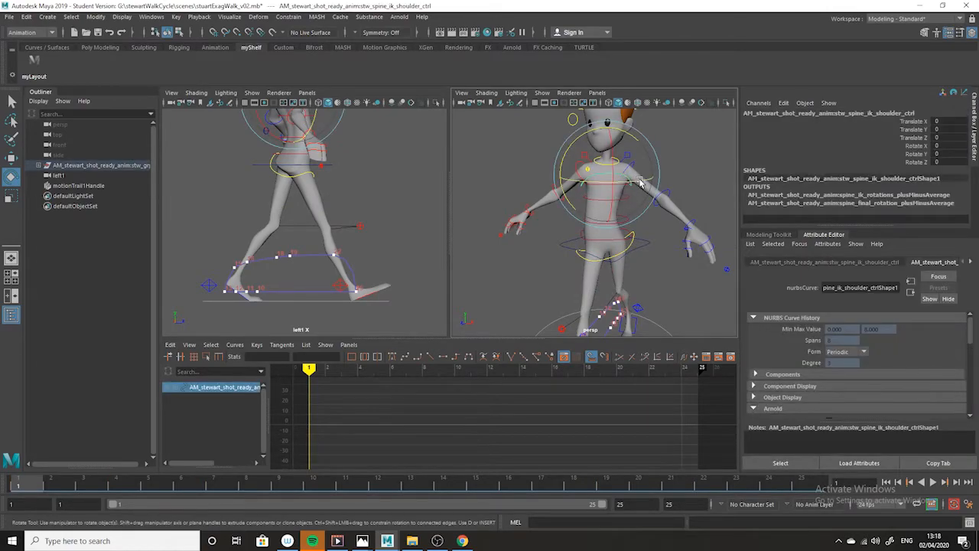
left_click(636, 181)
left_click_drag(639, 179, 596, 193)
left_click_drag(617, 235, 705, 293, "alt")
left_click_drag(606, 180, 607, 188)
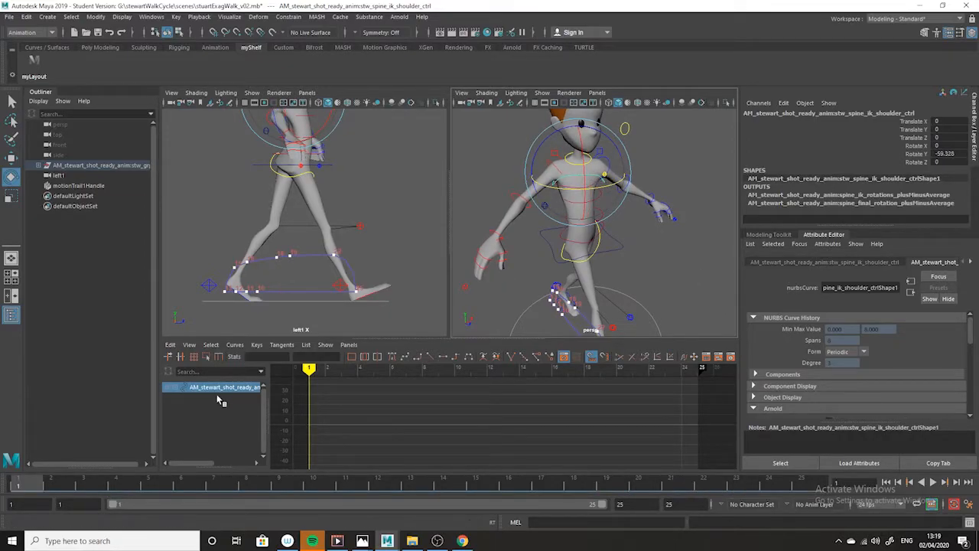
key("s")
Copy the shoulder control's key from frame 1 and paste it at frame 25
scroll(647, 232, "down", 8)
left_click_drag(620, 249, 557, 223, "alt")
right_click(27, 486)
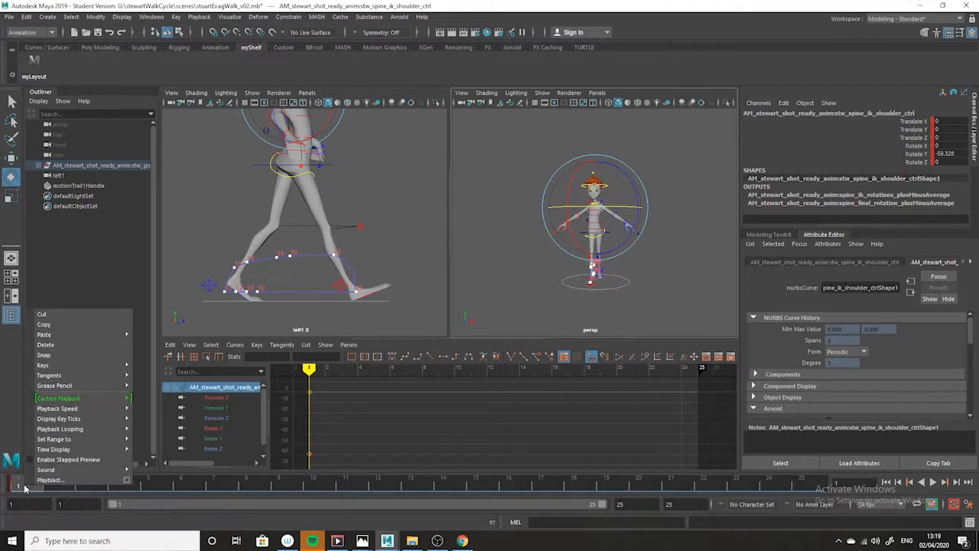
left_click(69, 325)
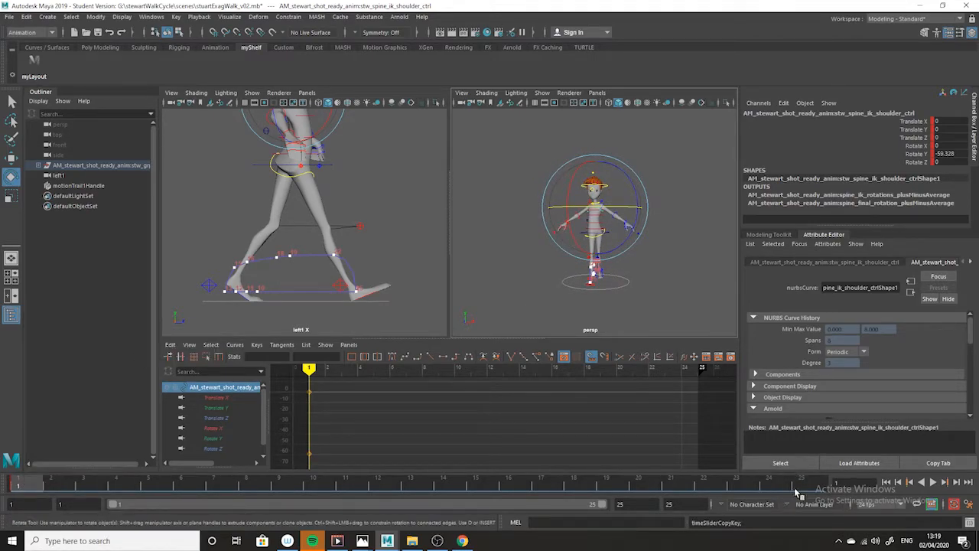
left_click(807, 485)
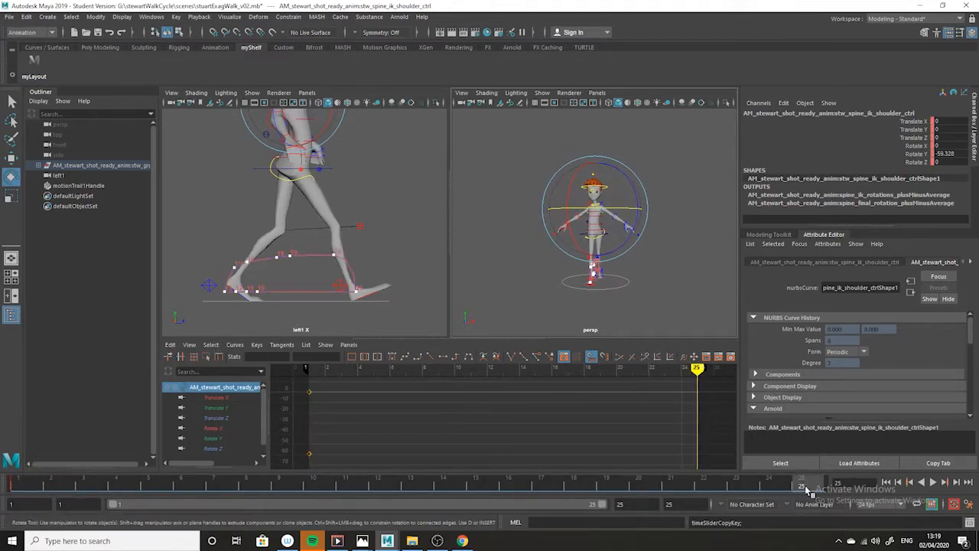
right_click(807, 485)
mouse_move(831, 338)
left_click(781, 345)
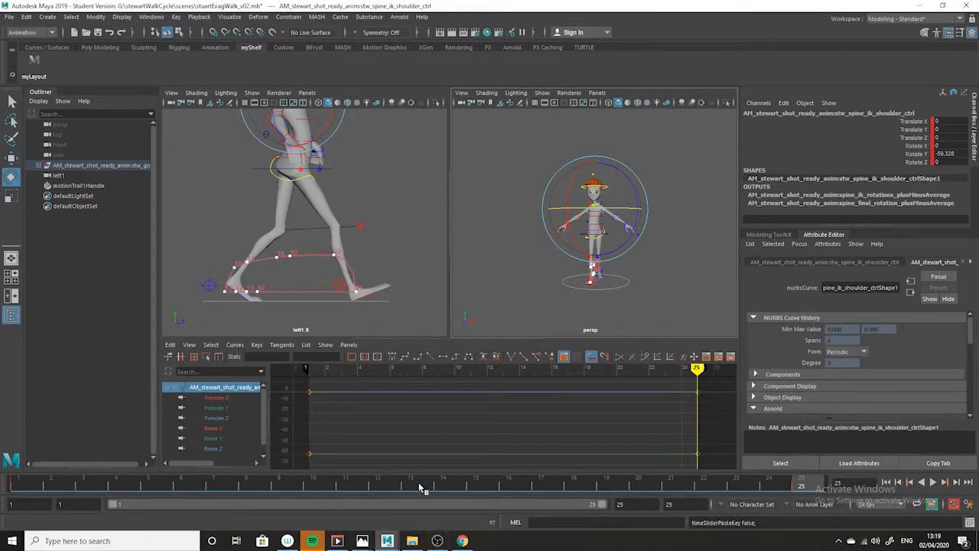
Key the shoulder control at frame 13 and invert its Rotate Y there to 59.328
left_click(418, 484)
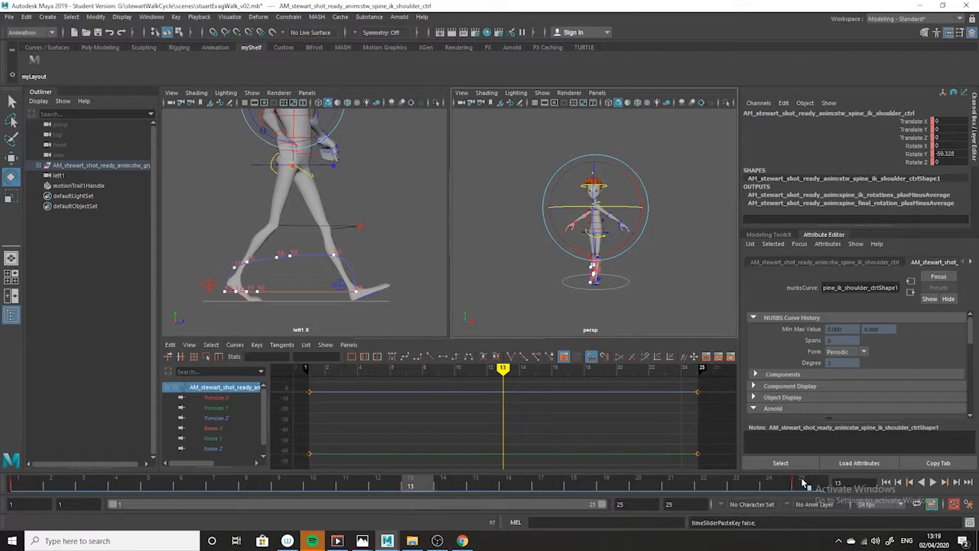
left_click(803, 485)
left_click_drag(579, 295, 624, 315, "alt")
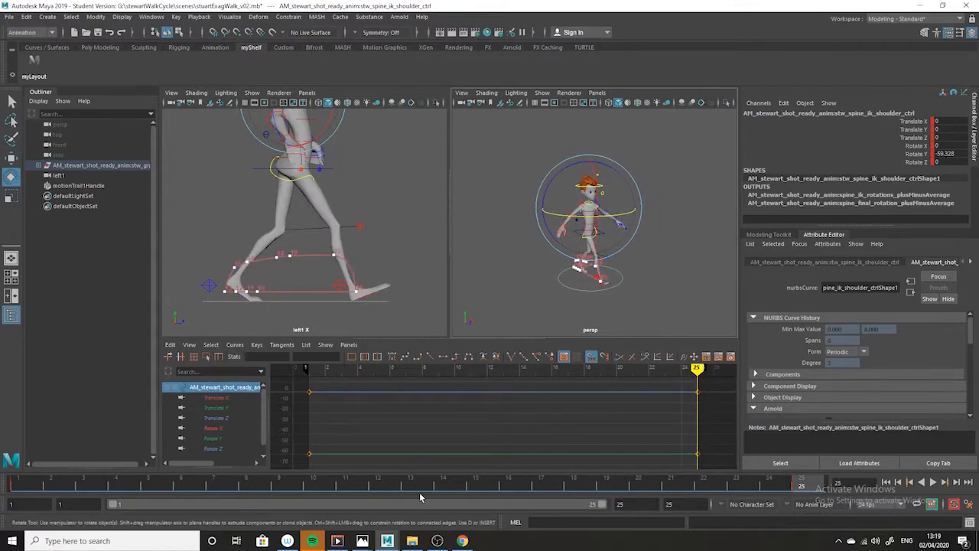
left_click(414, 484)
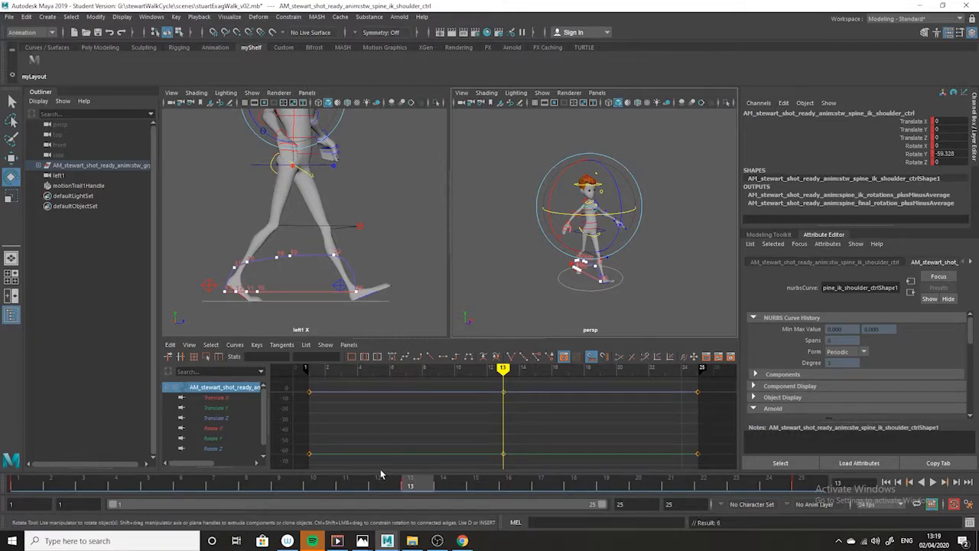
left_click_drag(555, 422, 487, 473)
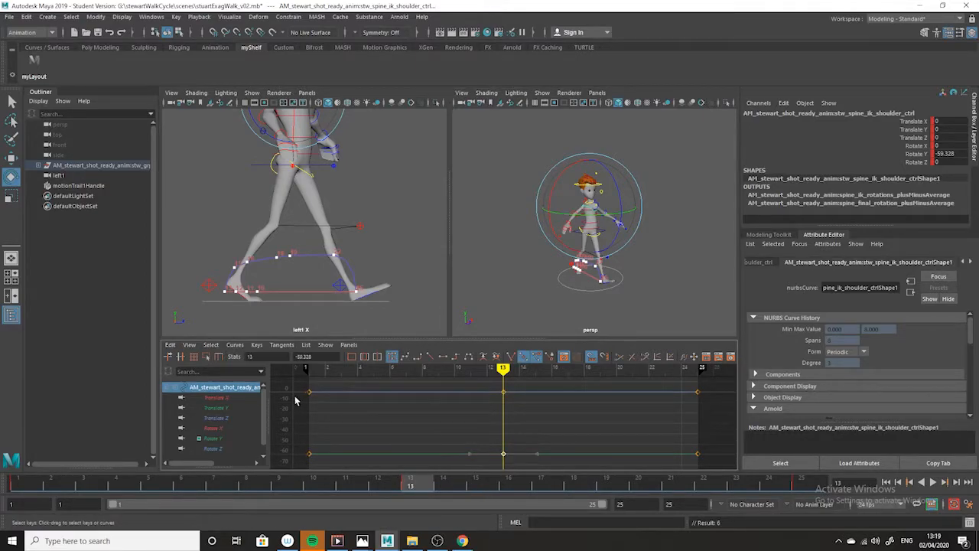
double_click(303, 356)
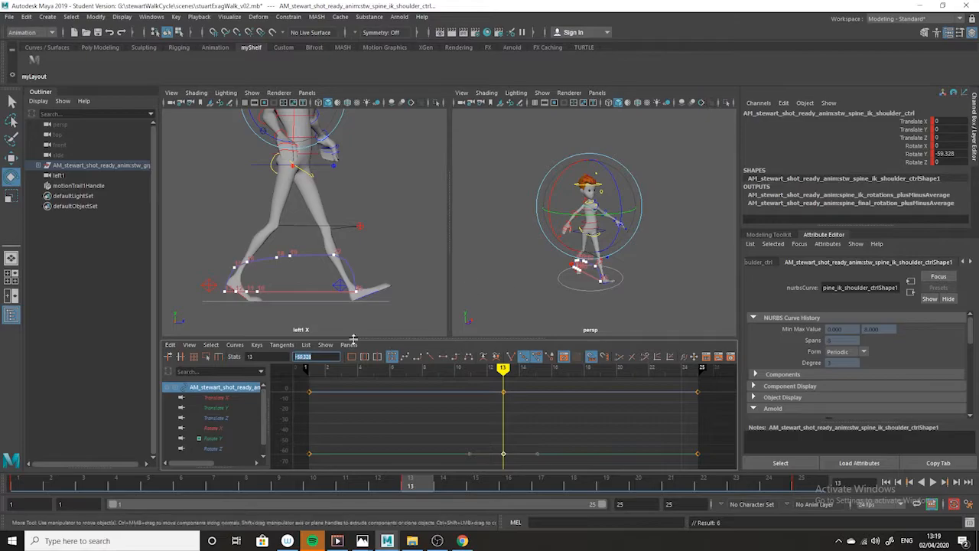
left_click_drag(555, 429, 490, 470)
left_click_drag(327, 358, 183, 355)
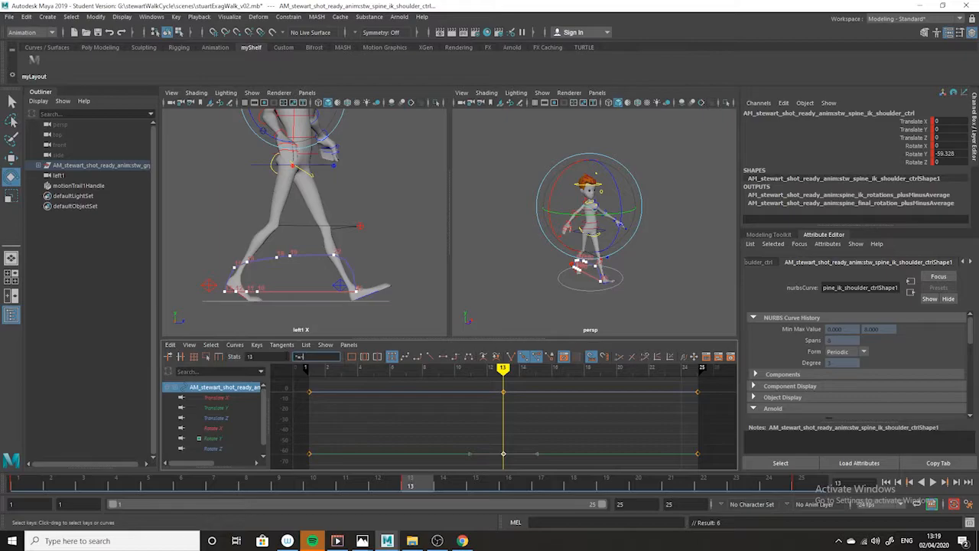
key("Return")
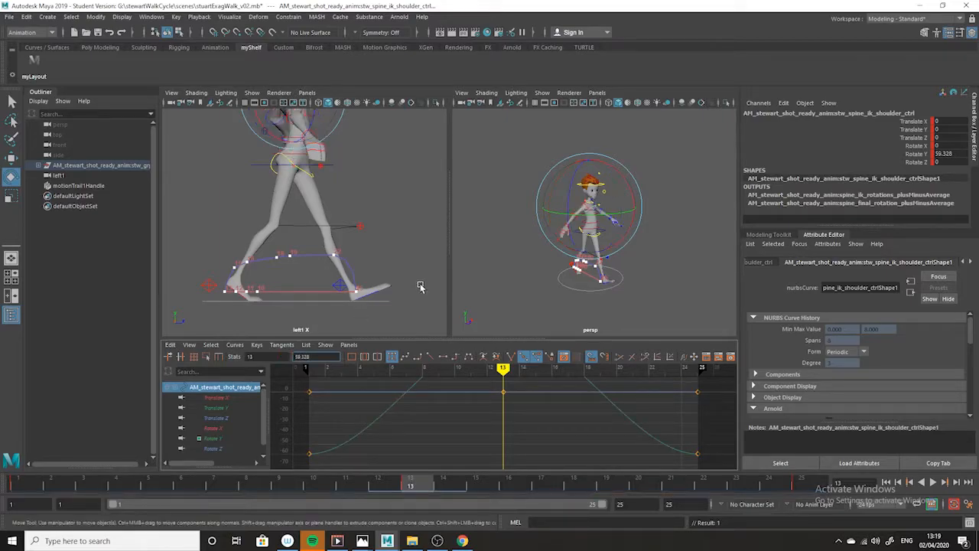
Play back the shoulder twist from the front and return to frame 1
scroll(615, 412, "down", 5)
key("e")
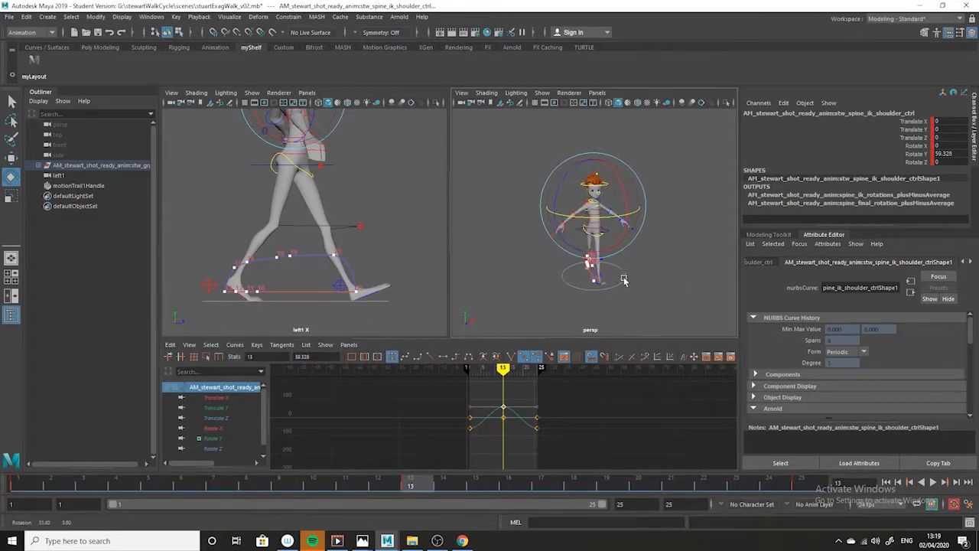
scroll(628, 251, "up", 4)
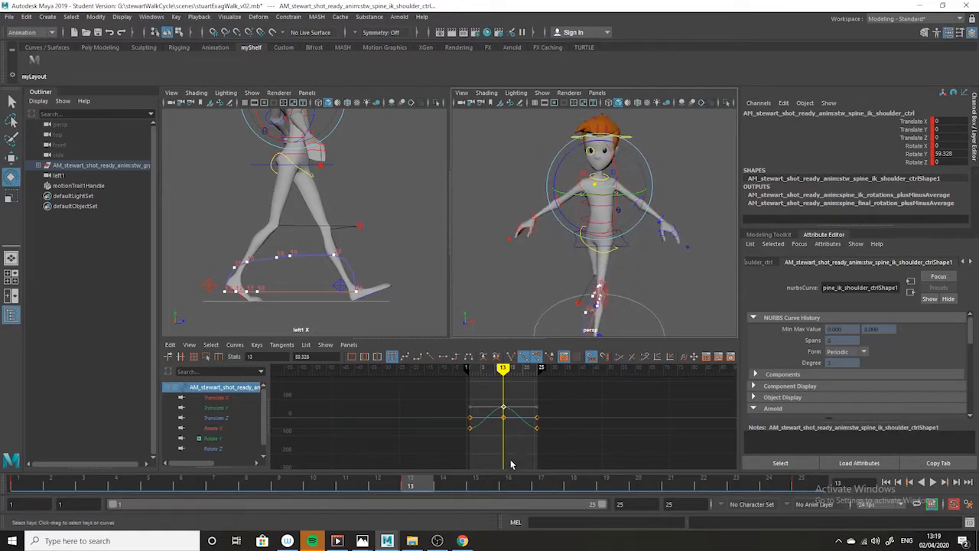
key("alt+v")
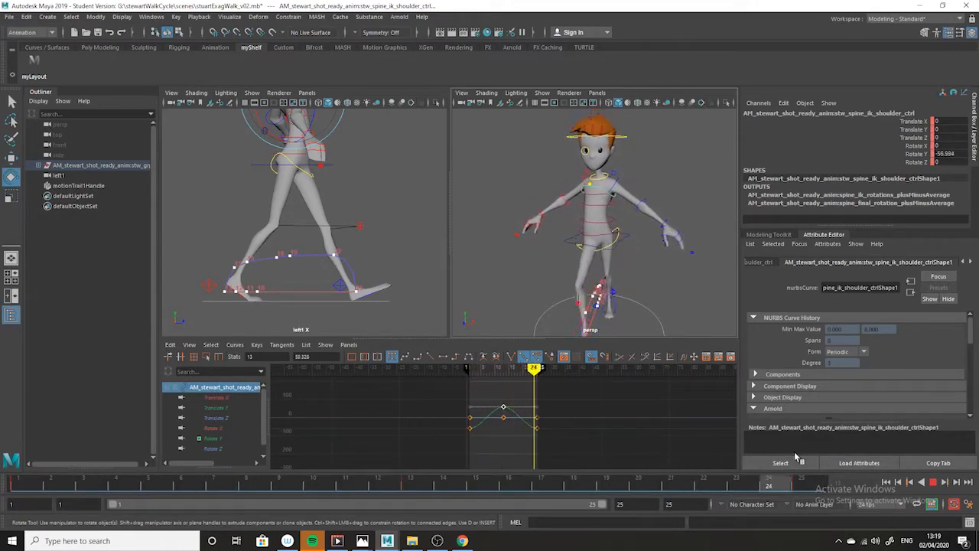
left_click(21, 484)
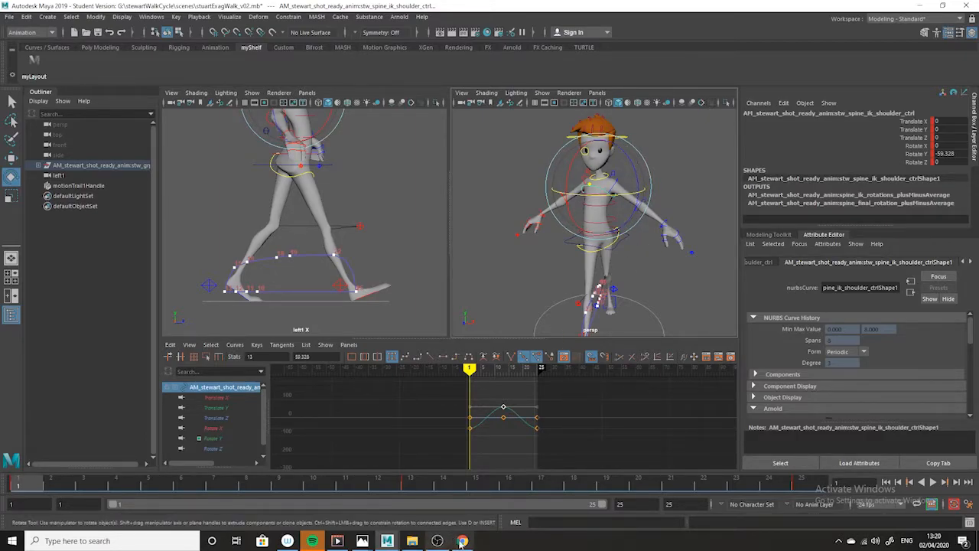
Compare the side view of the poses at frames 1, 25 and 21 with the exaggerated walk drawing in Photos
mouse_move(362, 541)
left_click(417, 501)
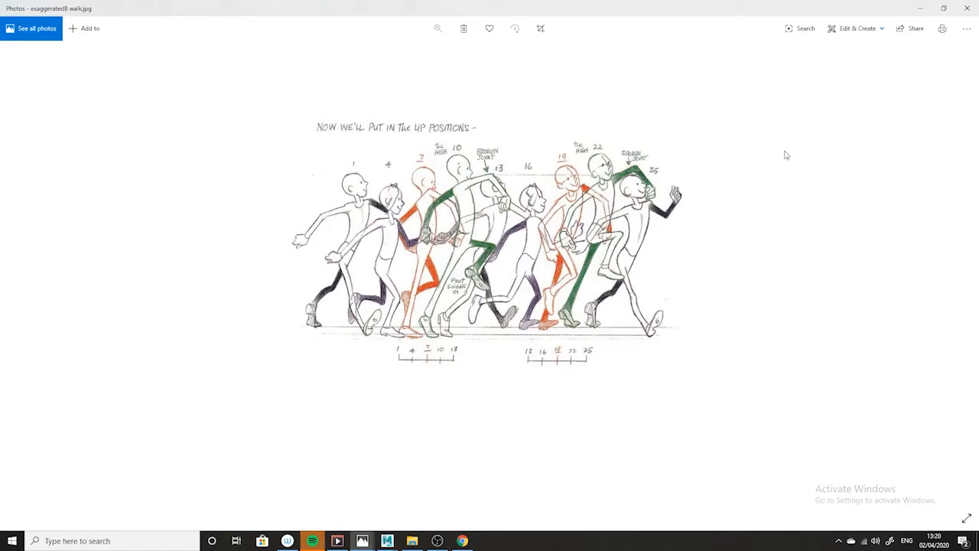
left_click(922, 10)
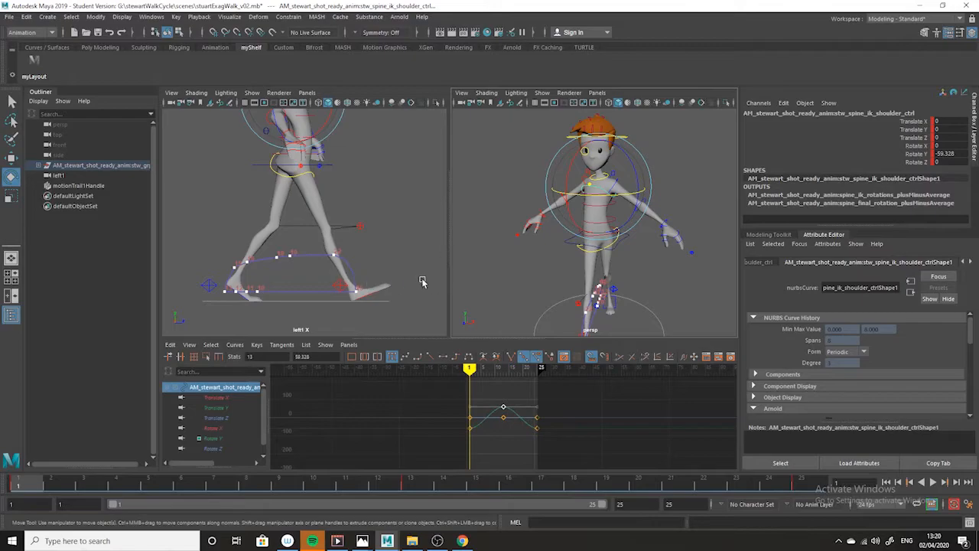
left_click_drag(658, 275, 704, 274, "alt")
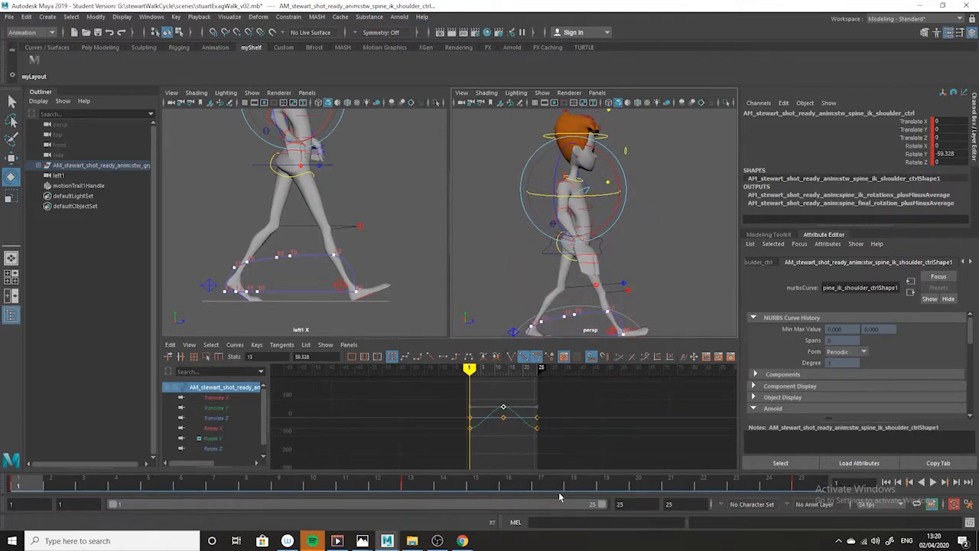
left_click(801, 485)
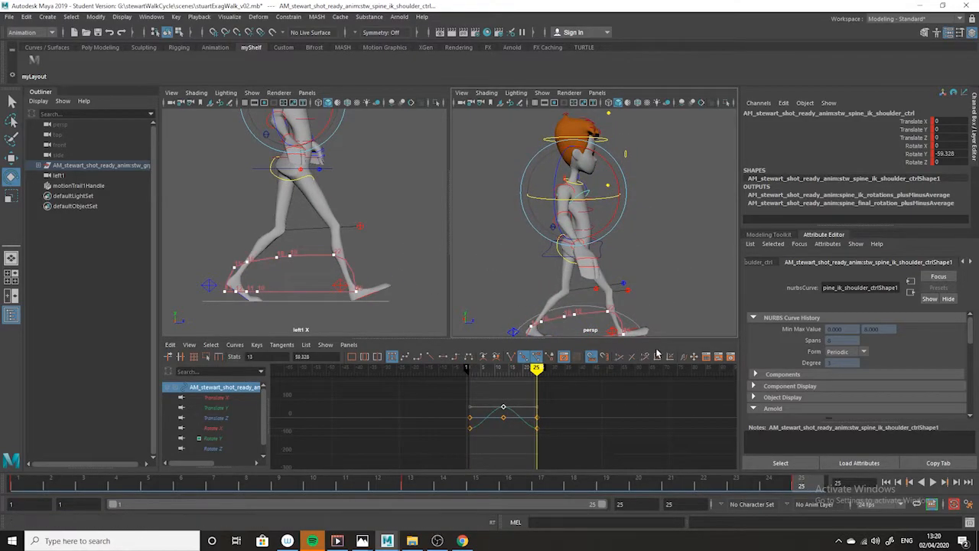
left_click(670, 485)
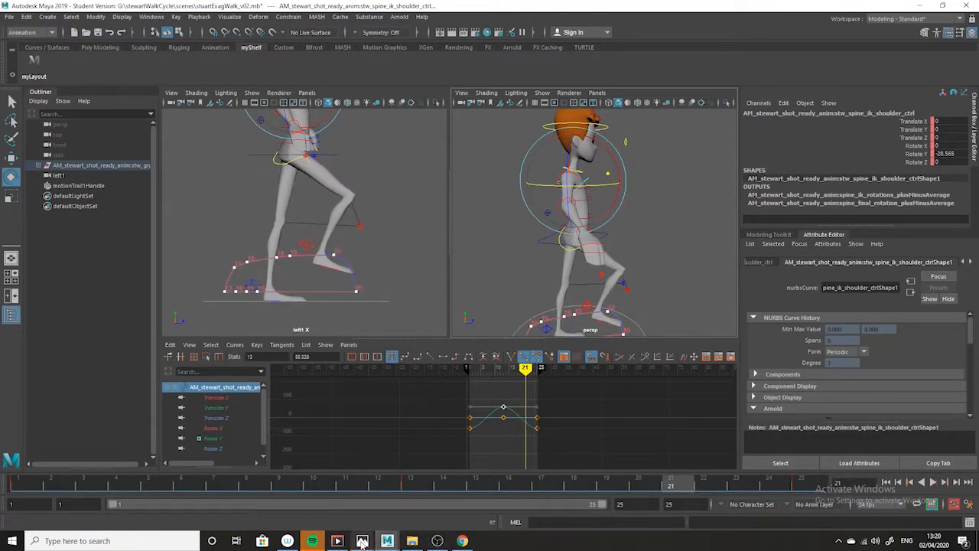
mouse_move(362, 541)
left_click(424, 522)
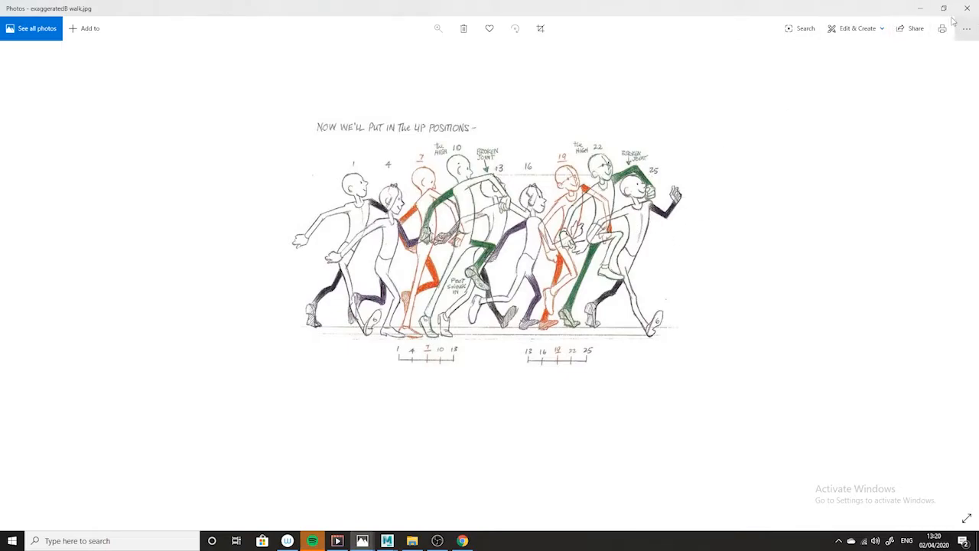
left_click(922, 9)
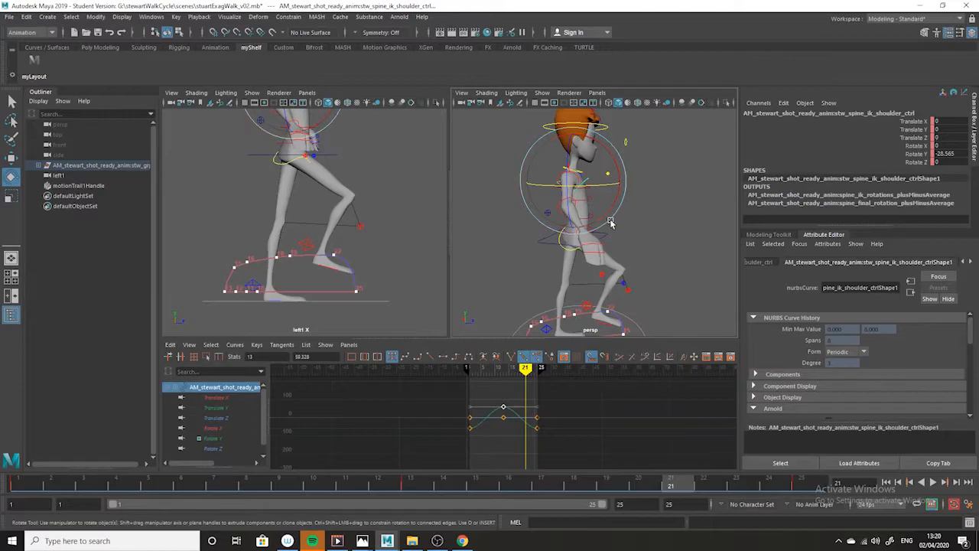
Check the frame 25 pose against the exaggerated walk drawing in Photos again and return to Maya
left_click(801, 482)
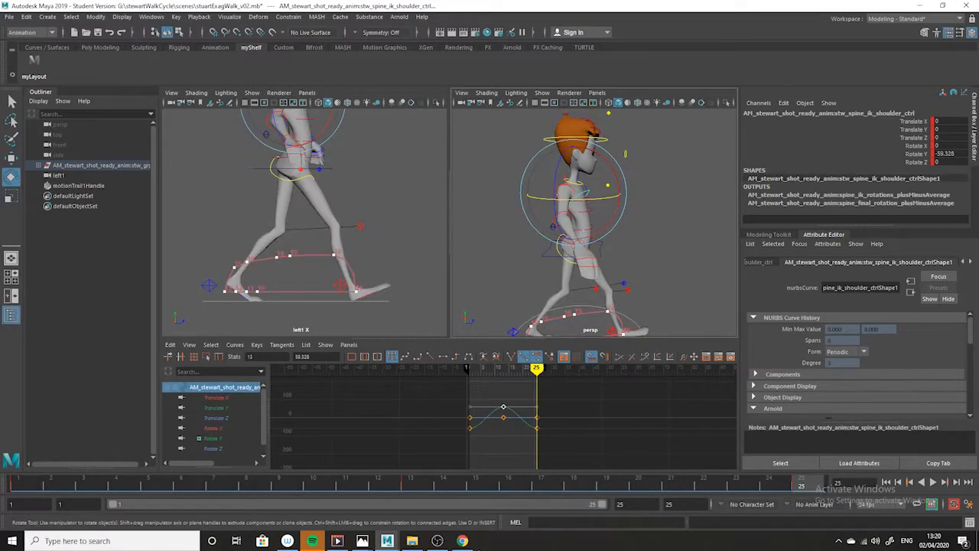
left_click(364, 544)
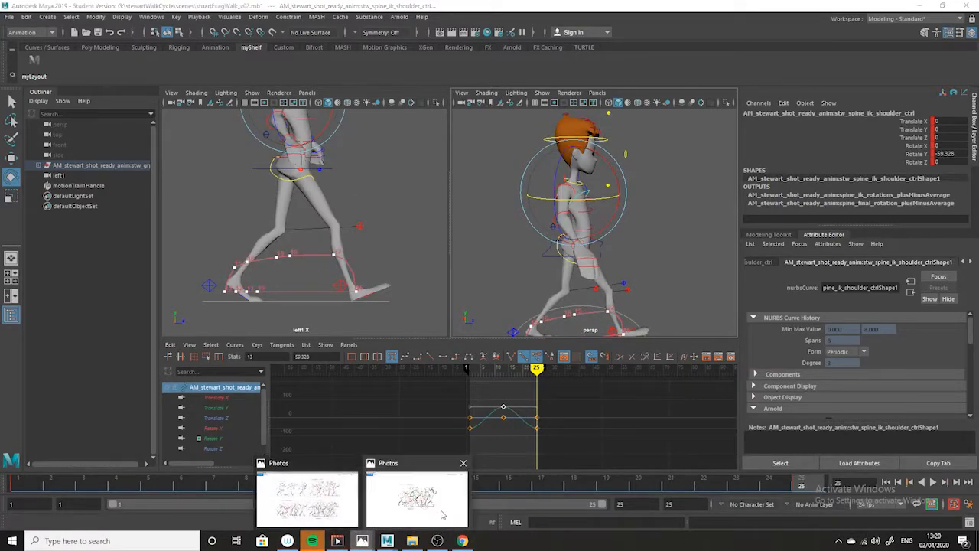
left_click(421, 502)
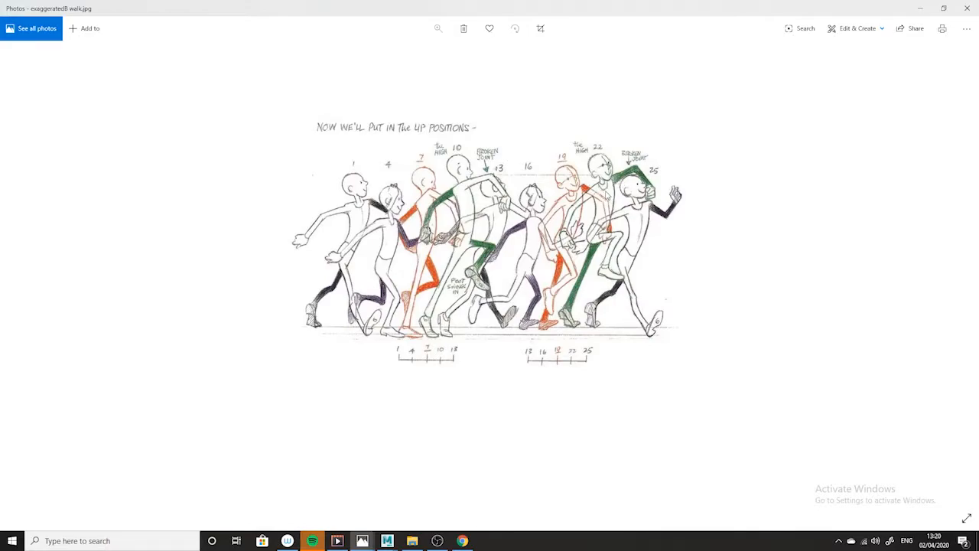
left_click(922, 10)
Try tilting the shoulder control to Rotate Z 27.323 at frame 22, and undo the tilt after a playback
left_click(702, 487)
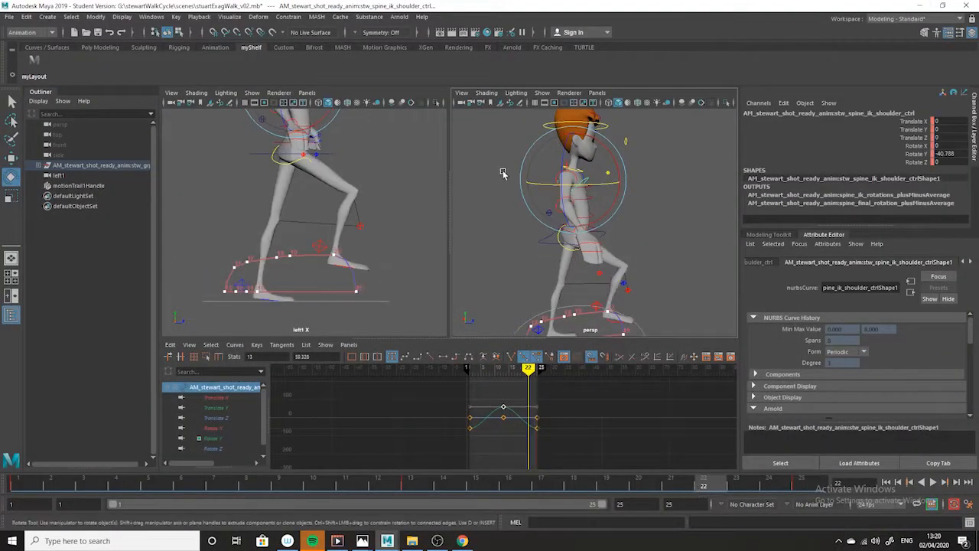
left_click_drag(562, 181, 620, 247)
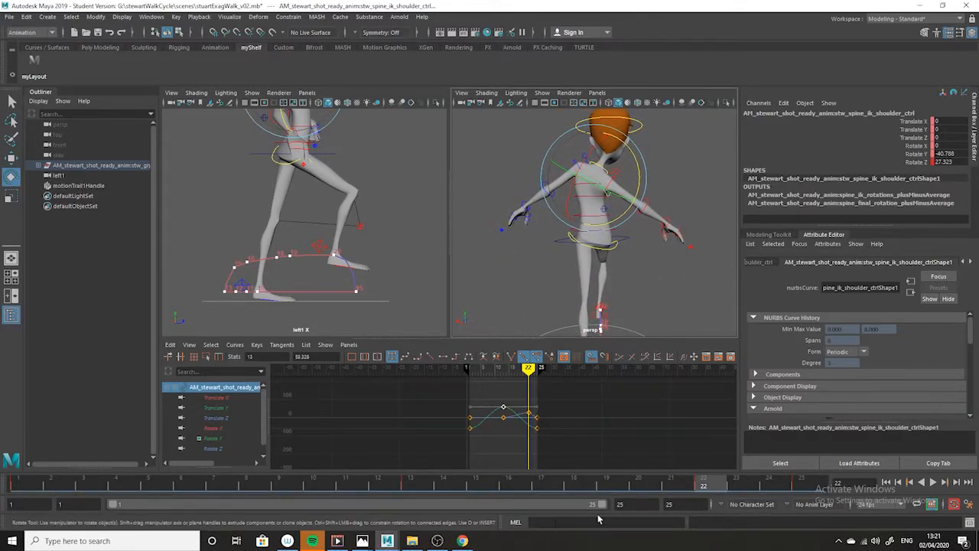
key("alt+v")
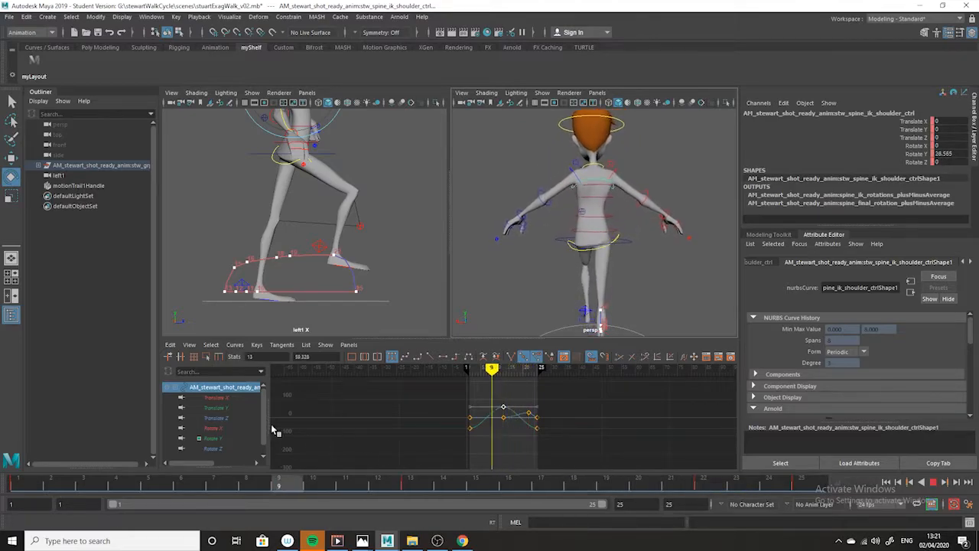
key("alt+v")
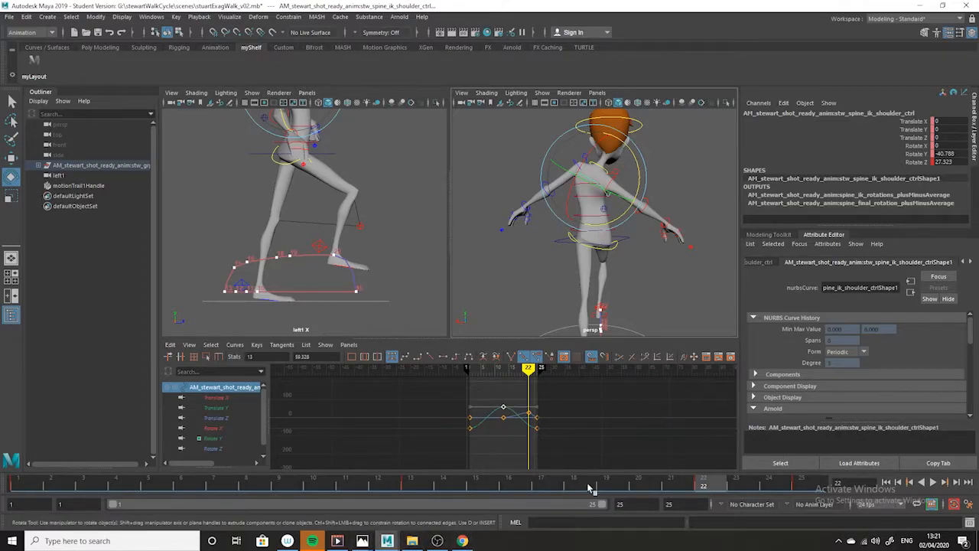
key("ctrl+z")
key("ctrl+z")
key("ctrl+z")
key("ctrl+z")
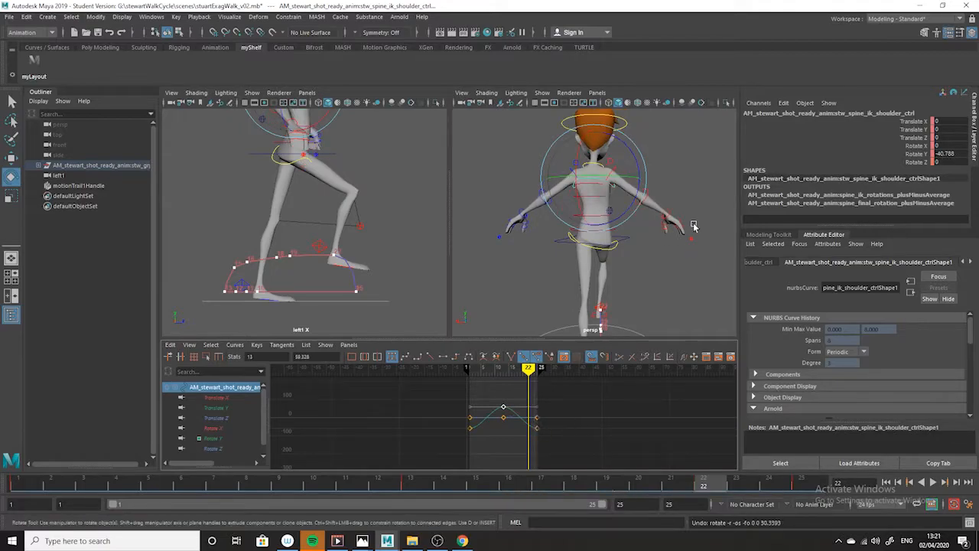
Compare the frame 25 pose from the side with the exaggerated walk drawing in Photos and return to Maya
key(".")
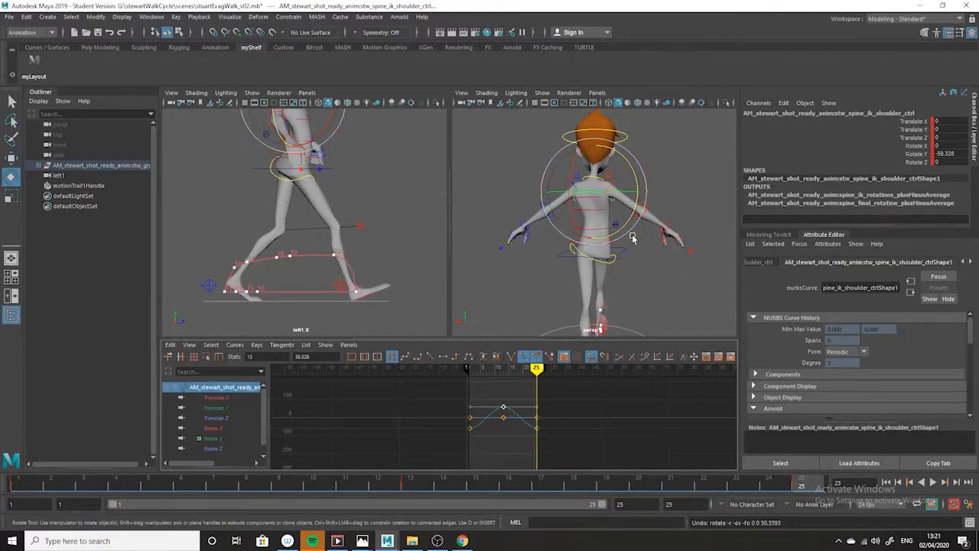
left_click_drag(632, 237, 629, 195, "alt")
left_click_drag(656, 244, 589, 245, "alt")
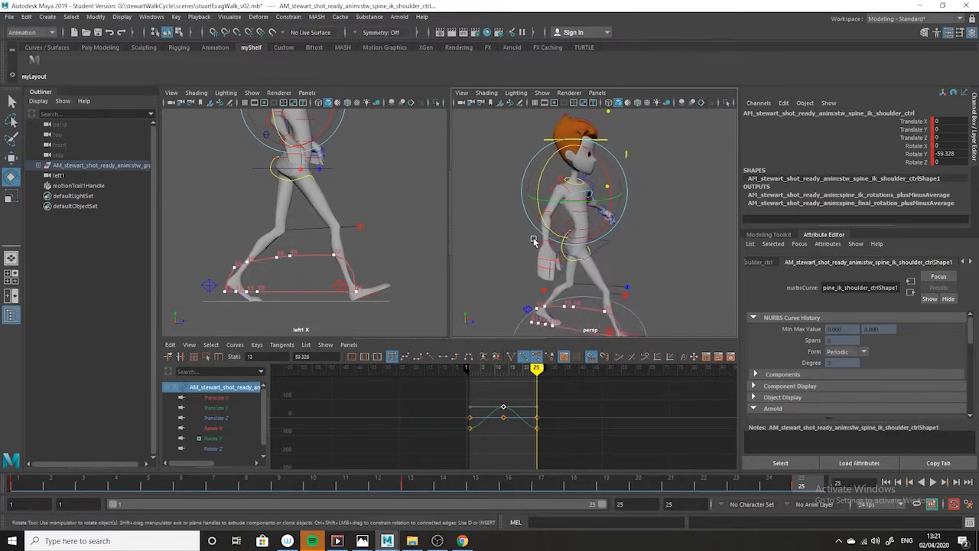
left_click(365, 540)
left_click(413, 490)
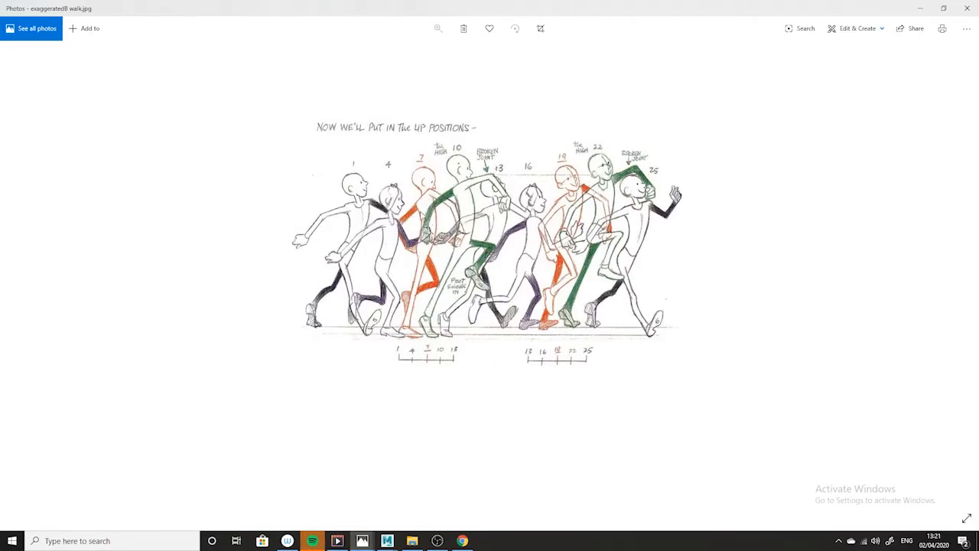
left_click(921, 9)
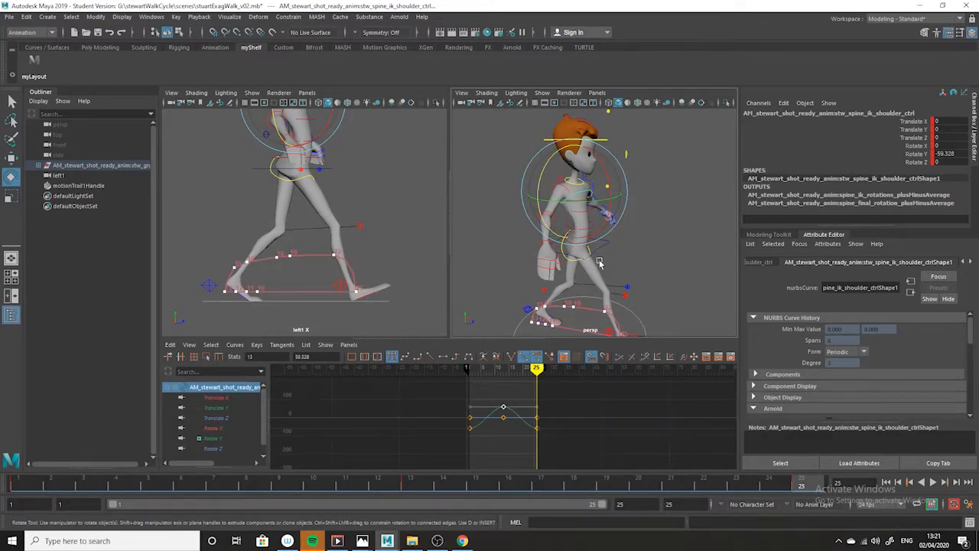
Tilt the shoulder control to Rotate Z 14.694 at frame 25 and copy that key to frame 1
left_click_drag(541, 184, 632, 208)
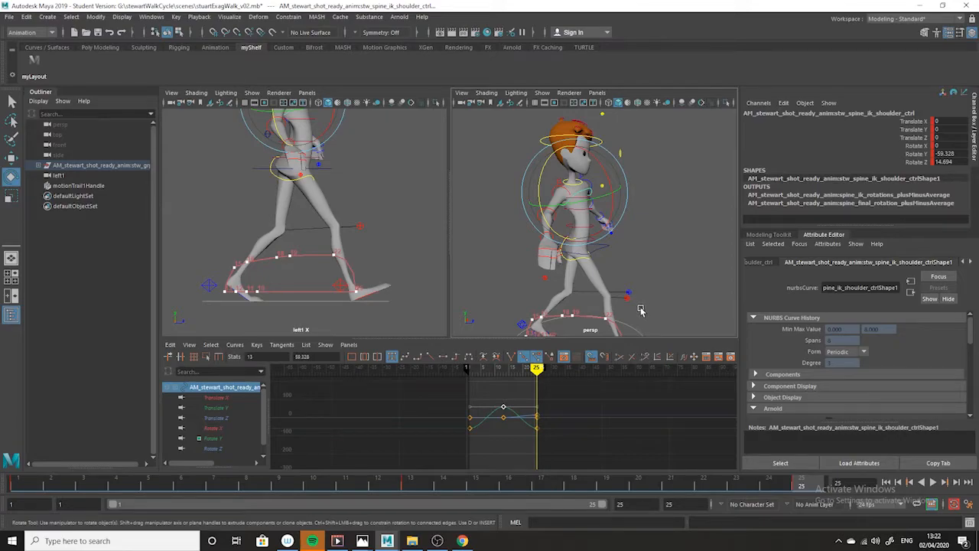
right_click(802, 486)
left_click(827, 322)
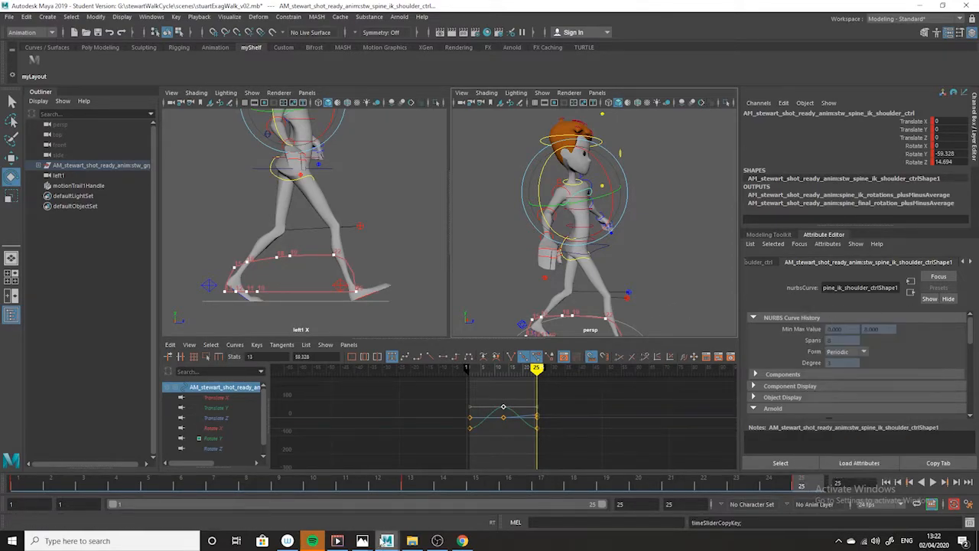
left_click(33, 488)
right_click(35, 487)
mouse_move(77, 332)
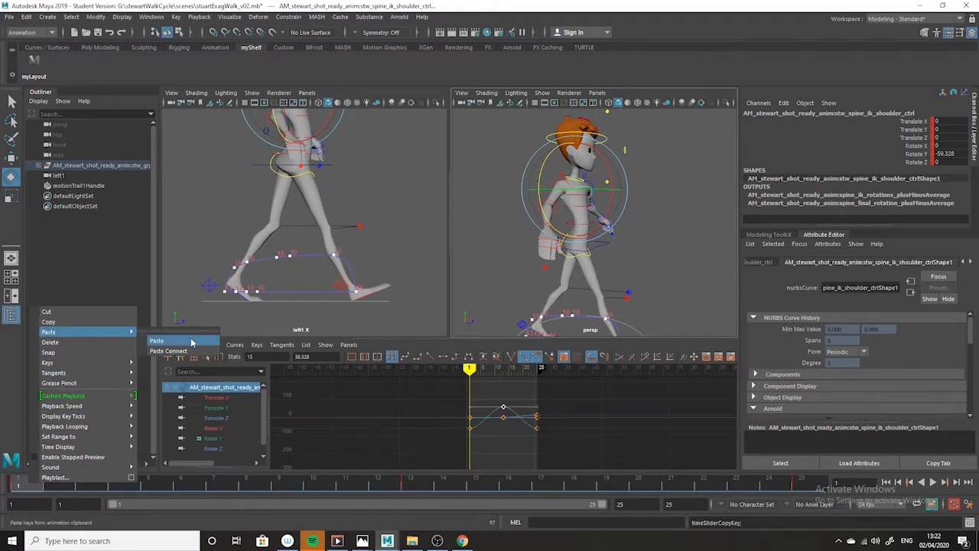
left_click(192, 343)
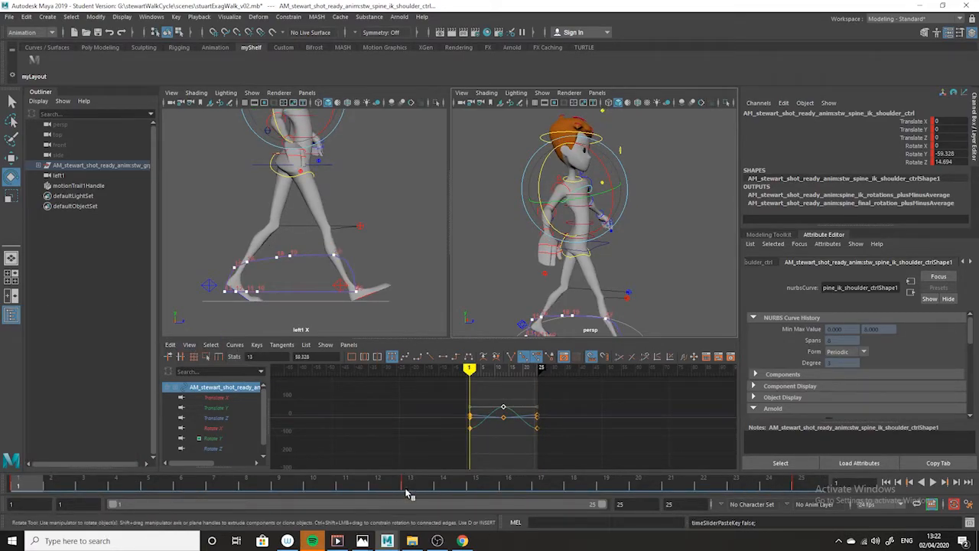
Lower the shoulder control's Rotate Z key at frame 13 to -14.523 on its animation curve
left_click(409, 496)
left_click(213, 448)
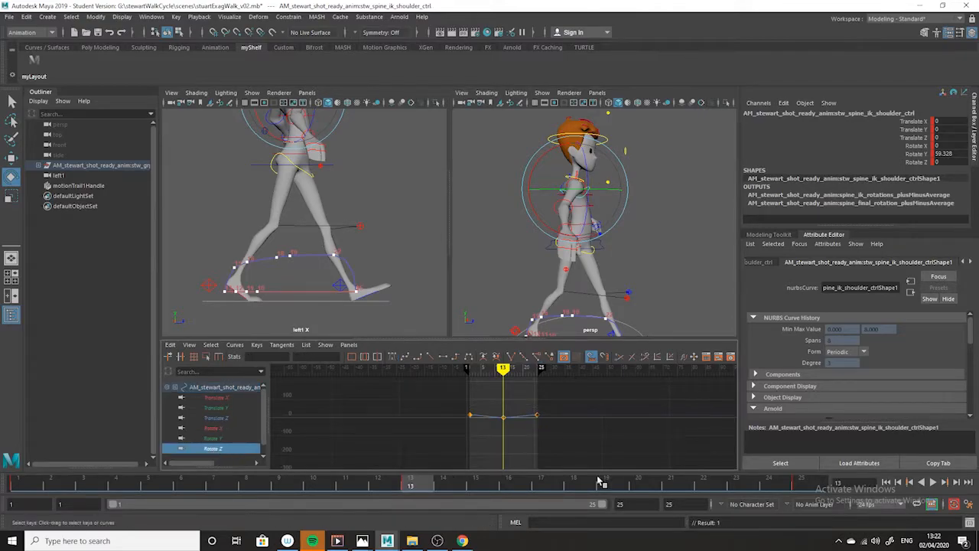
left_click_drag(525, 418, 494, 441)
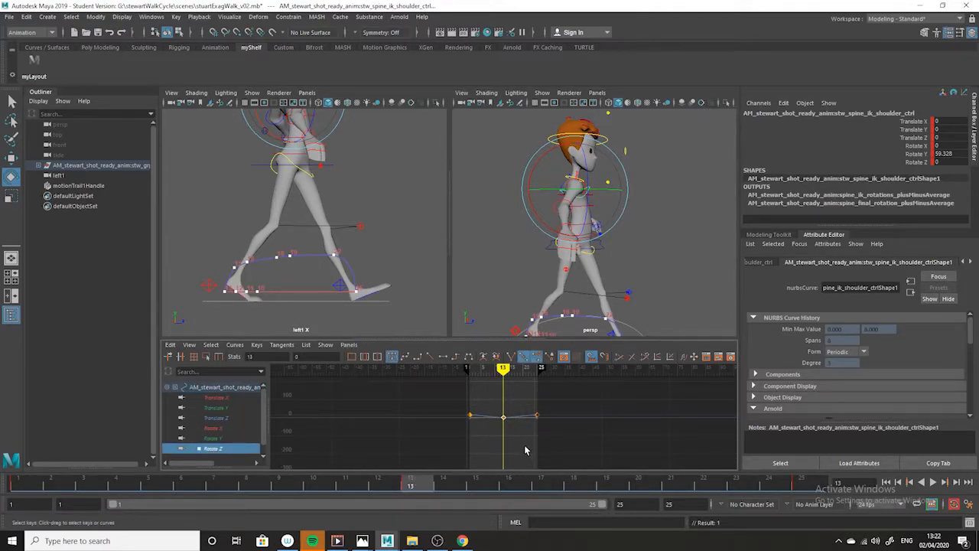
right_click_drag(497, 437, 494, 400, "alt+shift")
middle_click_drag(491, 423, 484, 451, "alt")
right_click_drag(485, 450, 483, 426, "alt+shift")
middle_click_drag(482, 424, 481, 399, "alt")
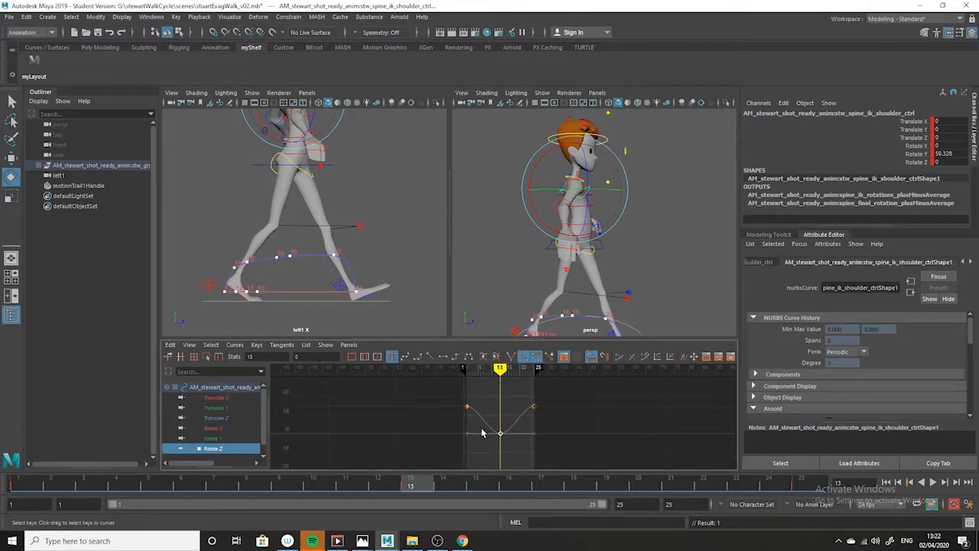
middle_click_drag(551, 449, 547, 432, "alt")
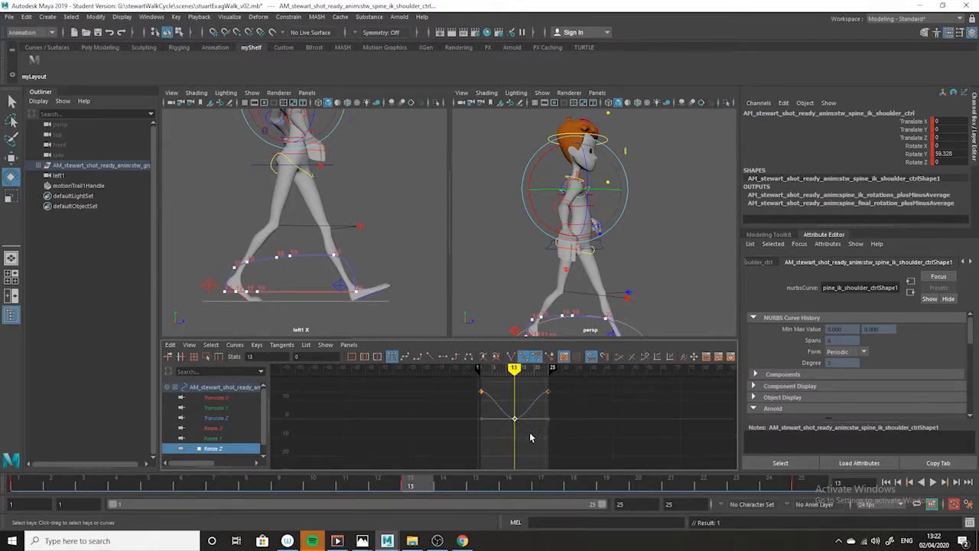
middle_click_drag(522, 396, 521, 419, "shift")
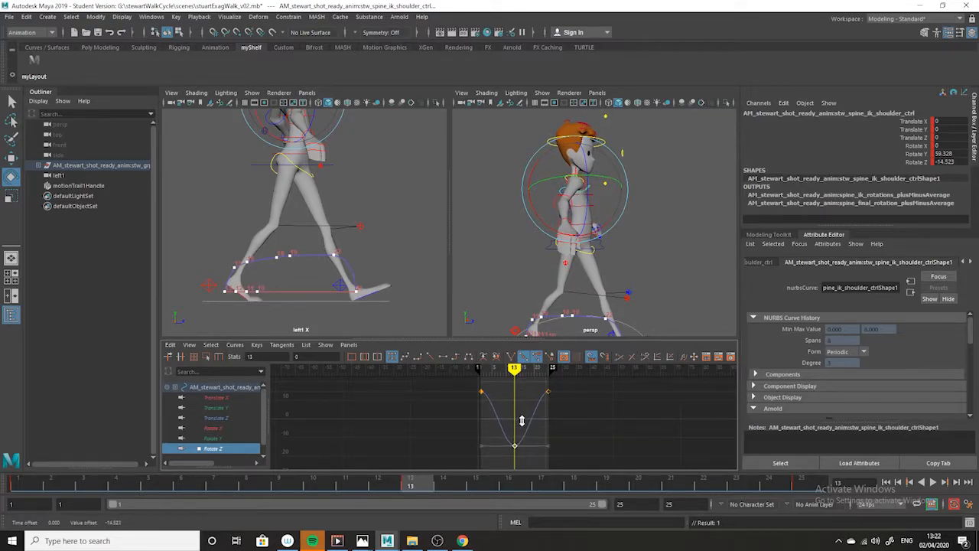
Scrub and play back the shoulder tilt, examining it from the front and the back
left_click_drag(711, 295, 596, 300, "alt")
left_click_drag(410, 486, 618, 508)
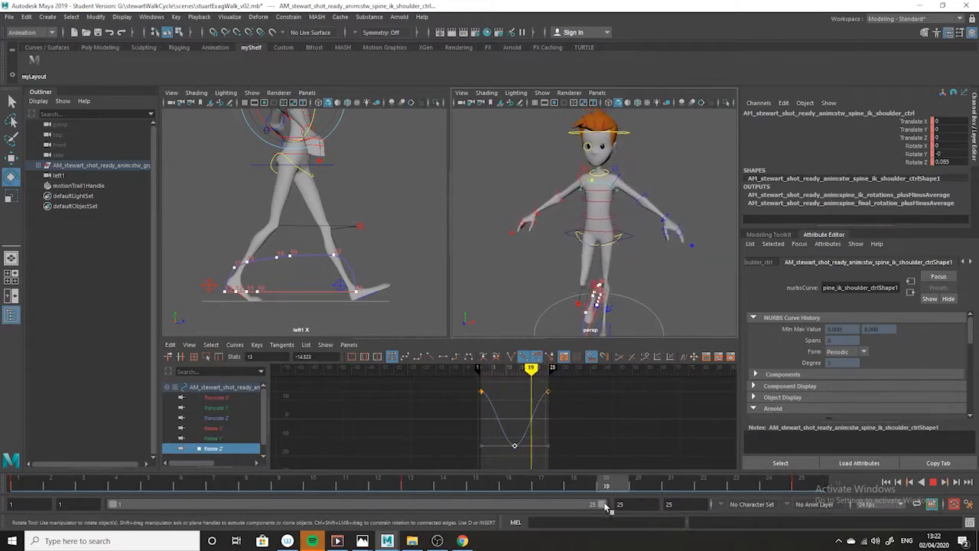
left_click_drag(630, 251, 597, 327, "alt")
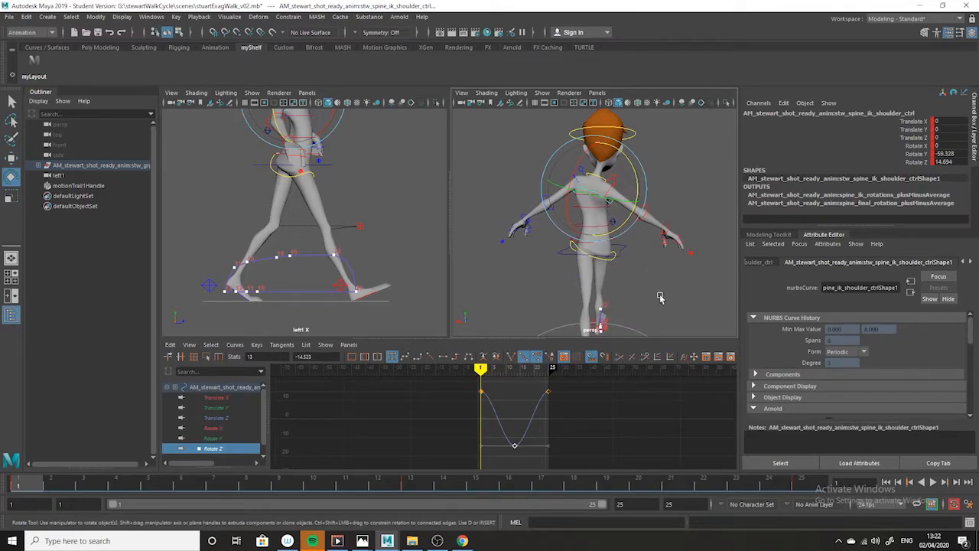
left_click_drag(654, 295, 512, 298, "alt")
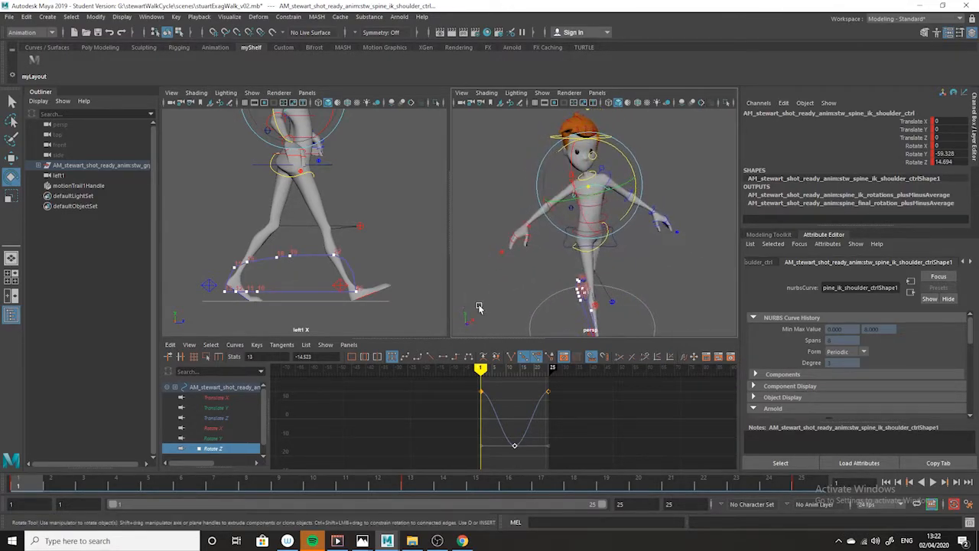
key("alt+v")
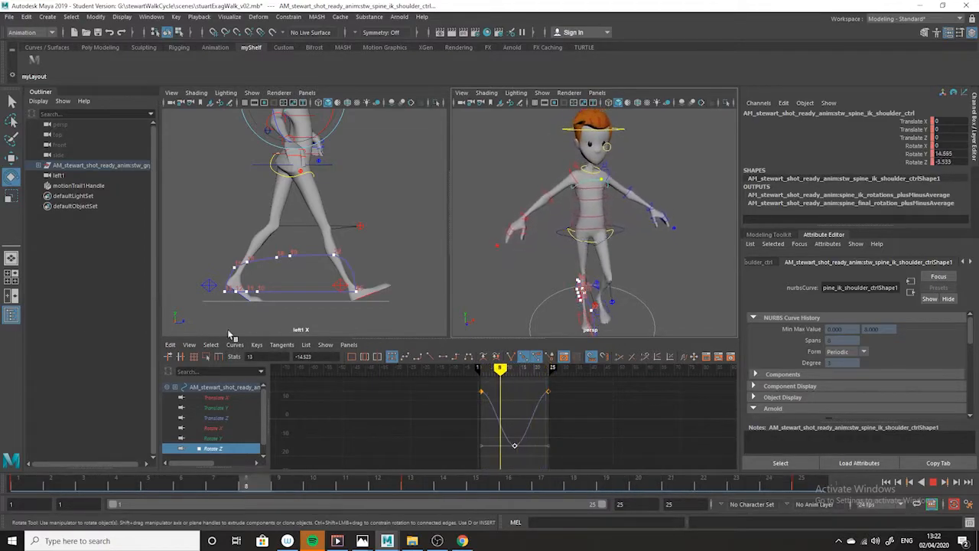
key("Escape")
key("e")
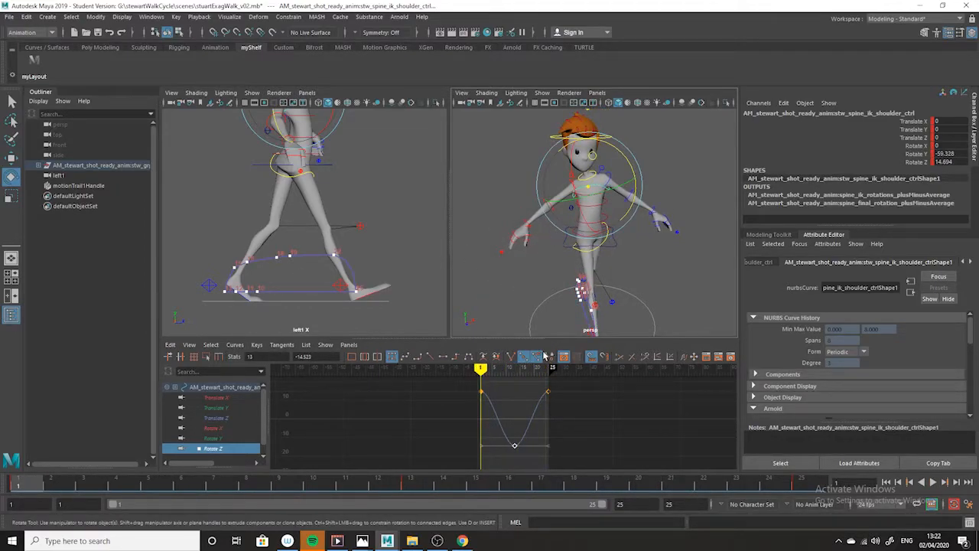
key("alt+v")
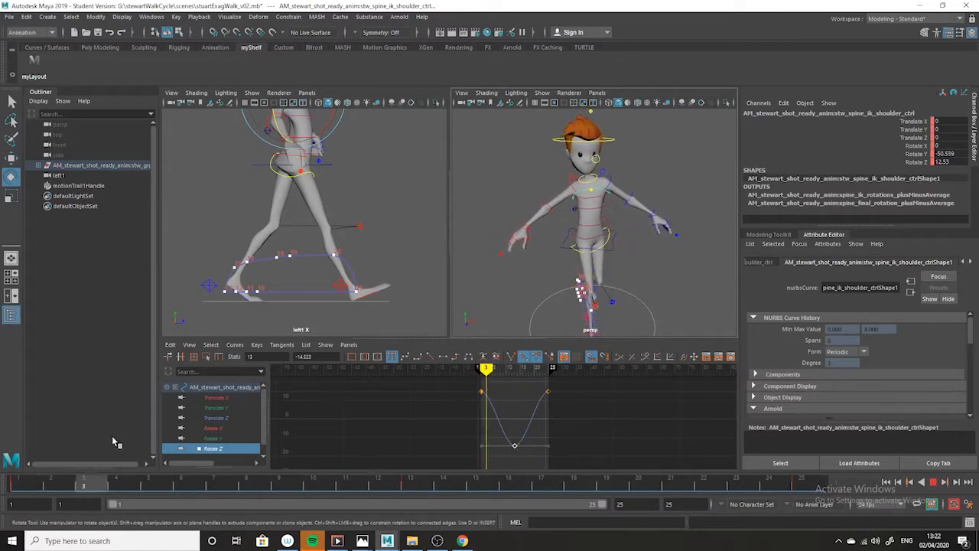
key("alt+v")
left_click_drag(603, 268, 633, 269, "alt")
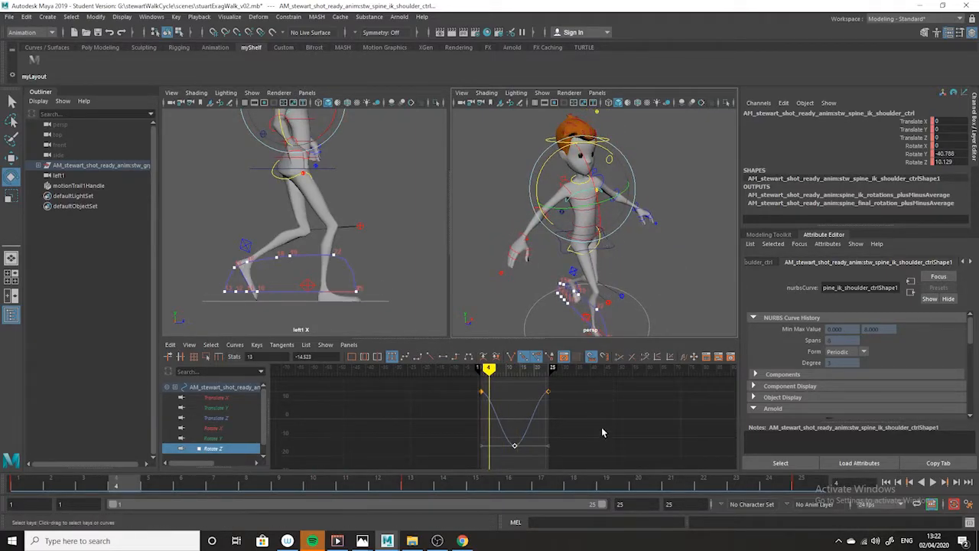
Set both the pre infinity and post infinity of the shoulder's Rotate Z curve to Cycle
left_click(568, 437)
scroll(588, 442, "down", 4)
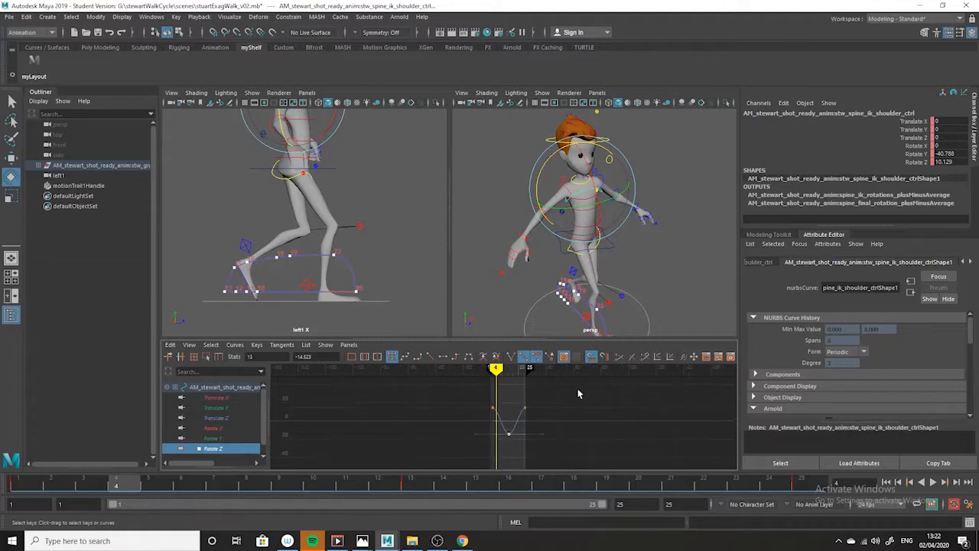
left_click_drag(573, 390, 427, 453)
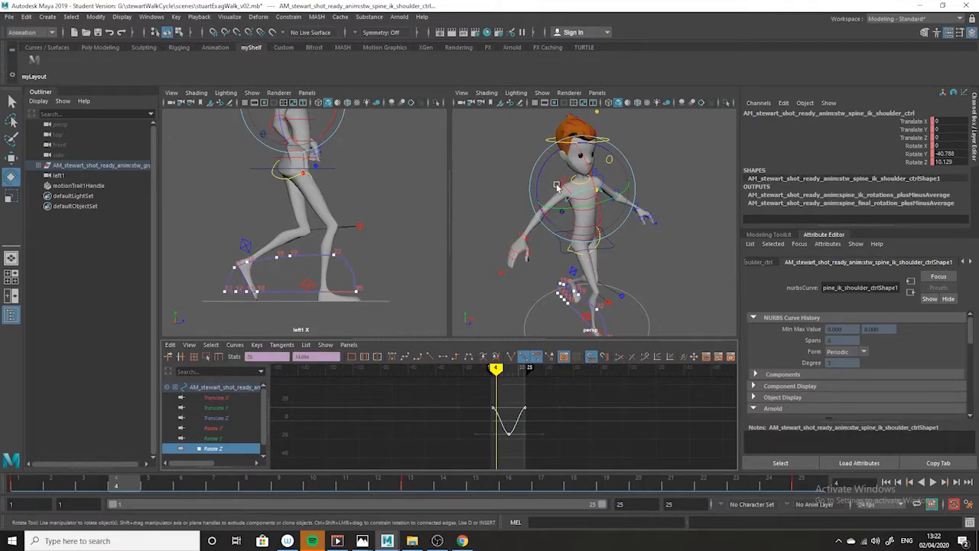
left_click(235, 344)
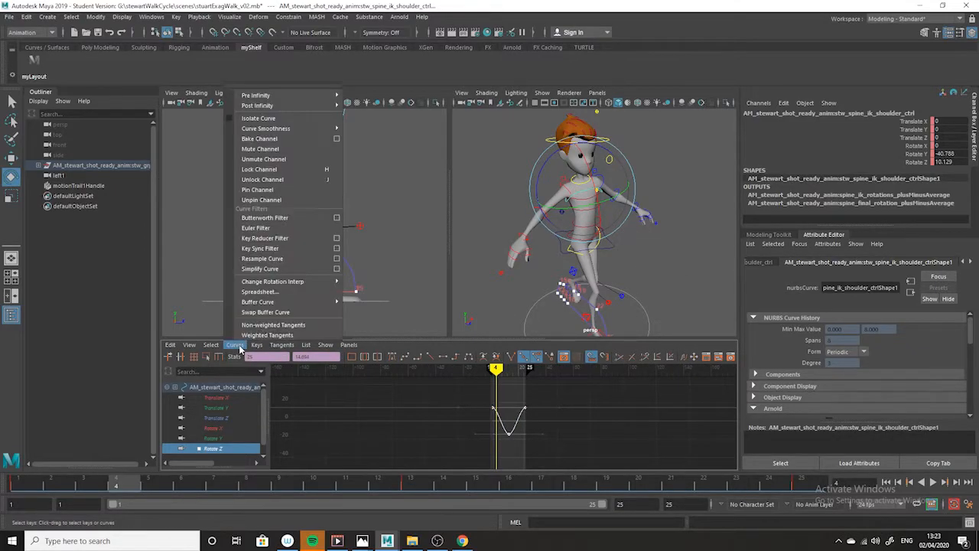
mouse_move(255, 96)
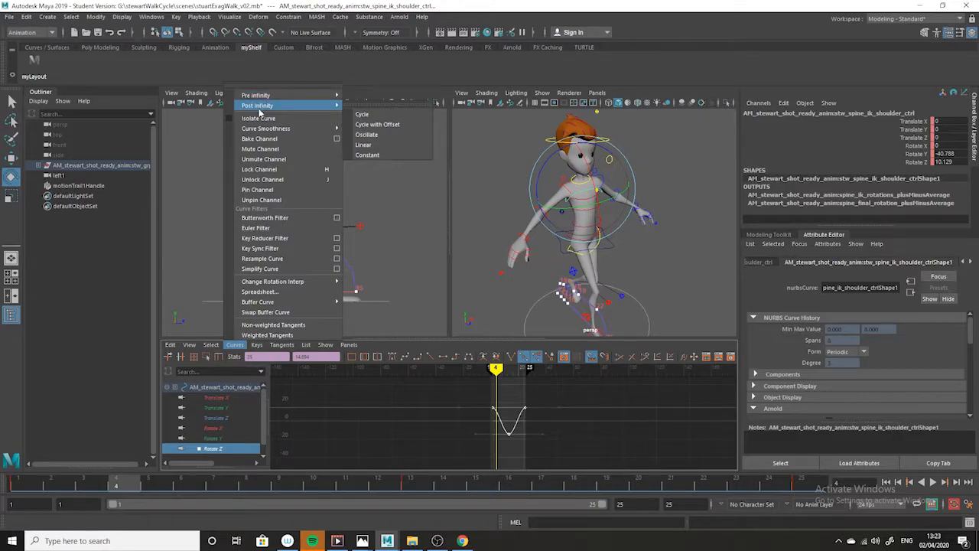
left_click(365, 104)
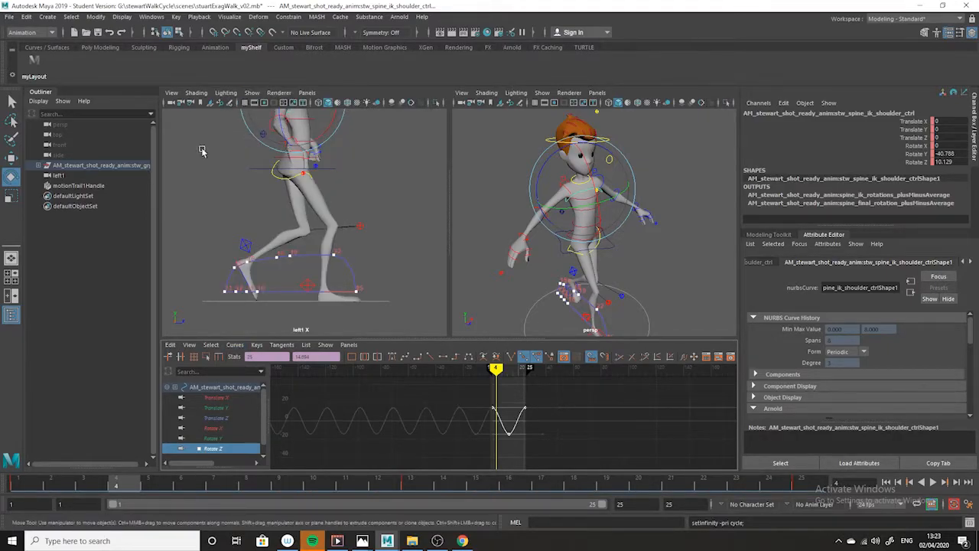
left_click(235, 346)
mouse_move(256, 106)
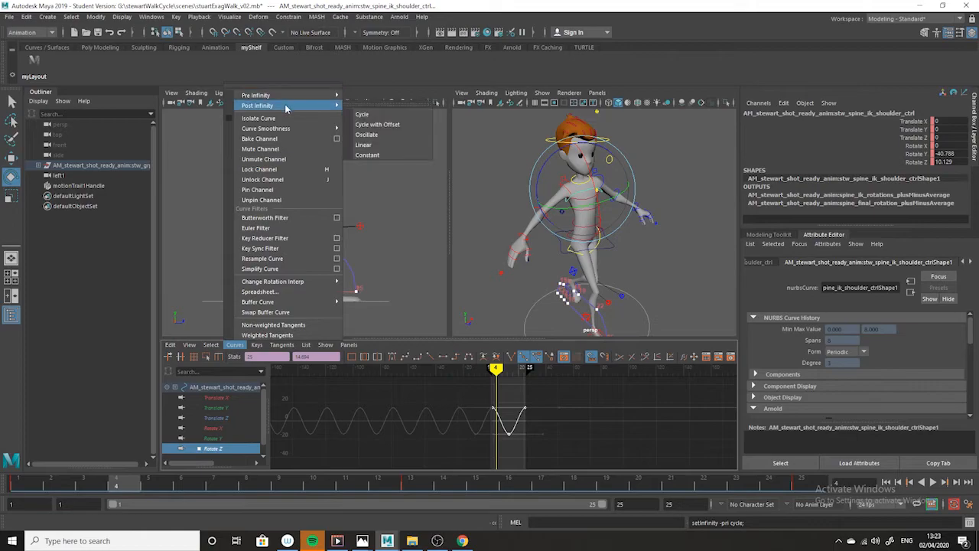
left_click(406, 116)
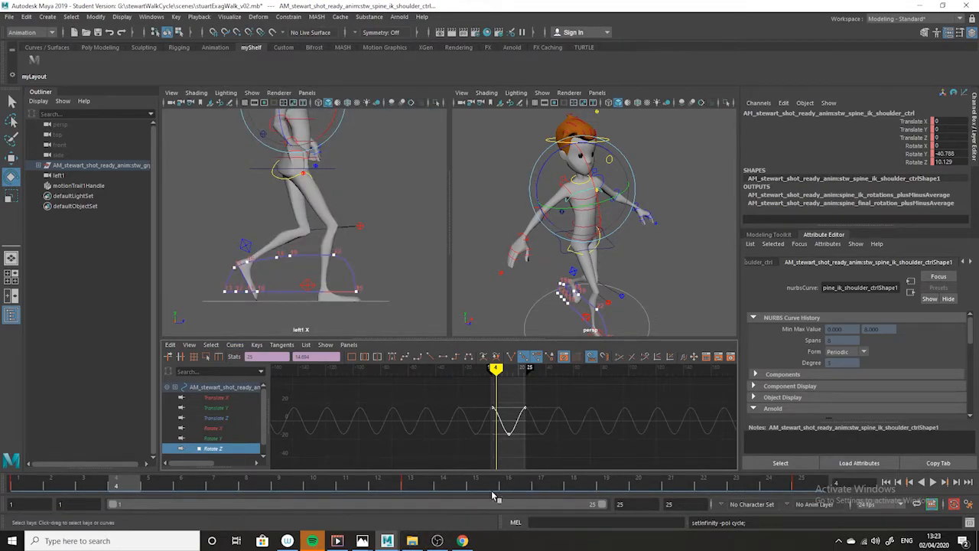
Scrub the walk to frame 24, check the shoulder tilt against the exaggerated walk drawing in Photos, and return to Maya
left_click_drag(392, 484, 776, 514)
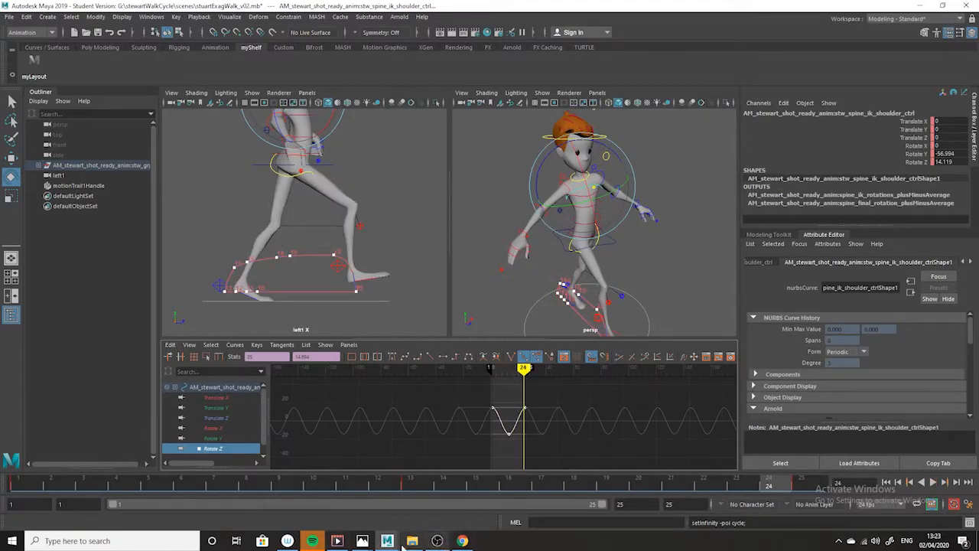
left_click(363, 541)
left_click(450, 505)
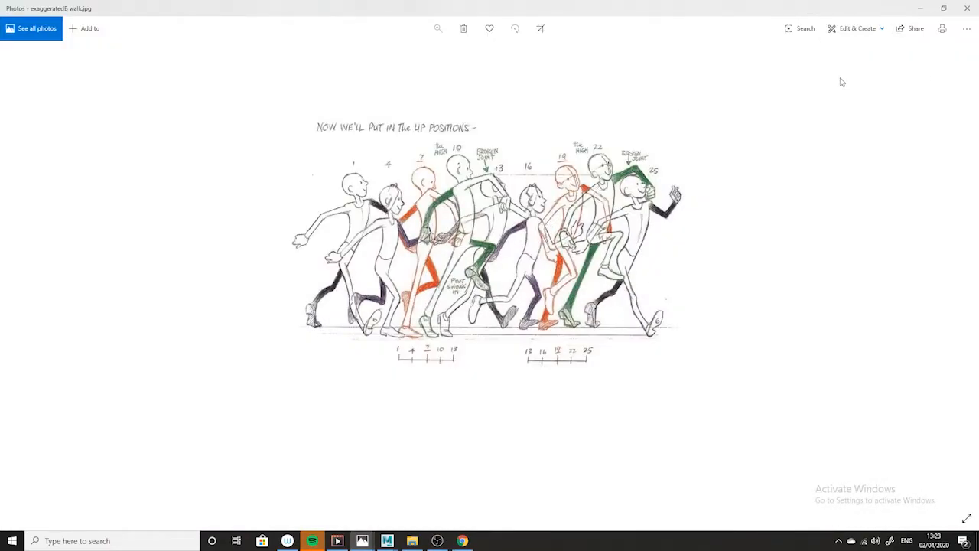
left_click(922, 9)
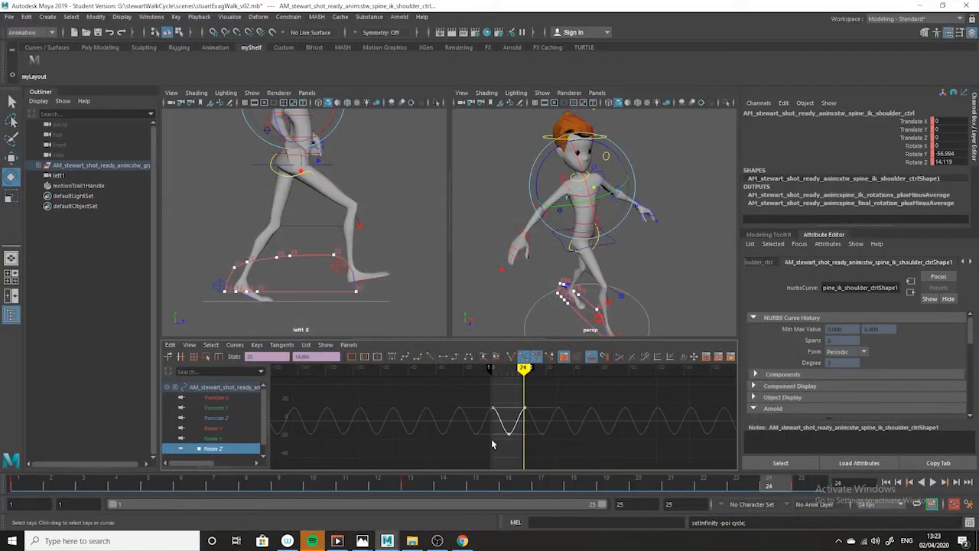
Shift the shoulder's Rotate Z curve three frames earlier so its last key falls on frame 22, and review the playback from the front
left_click(700, 486)
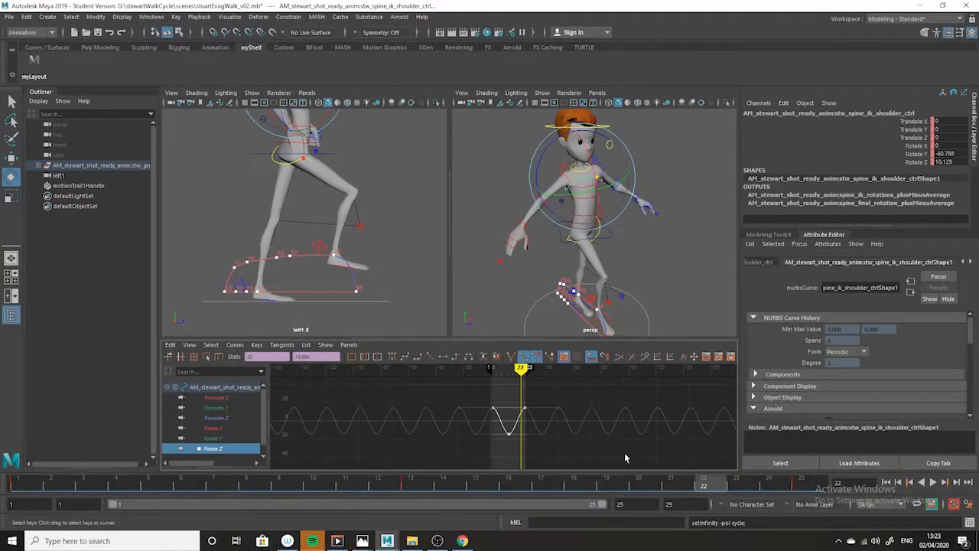
middle_click_drag(652, 448, 645, 443, "shift")
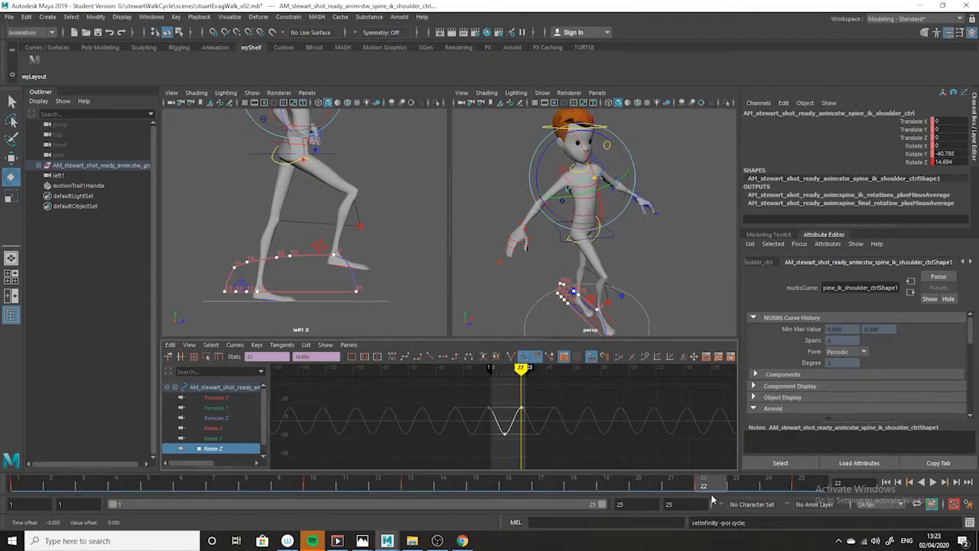
key("alt+v")
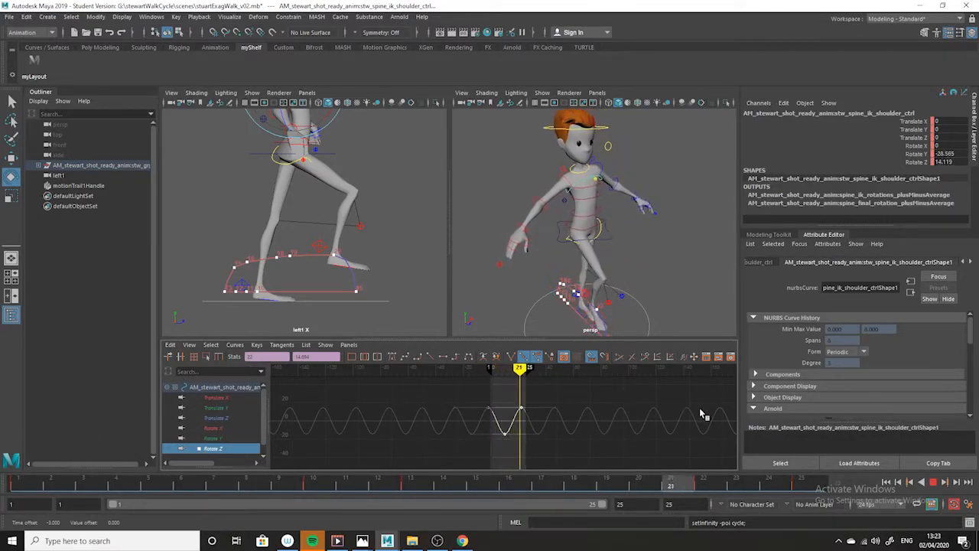
key("alt+v")
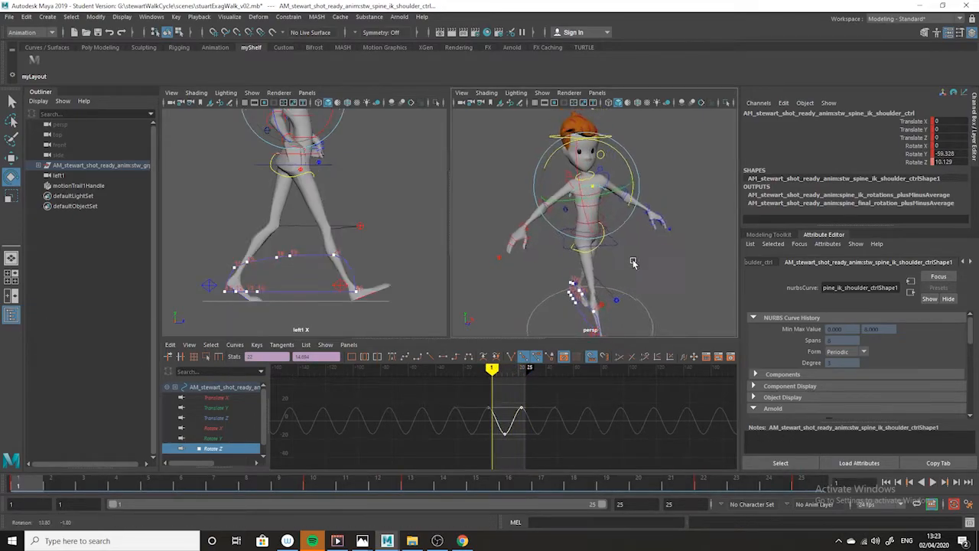
left_click_drag(637, 264, 527, 214, "alt")
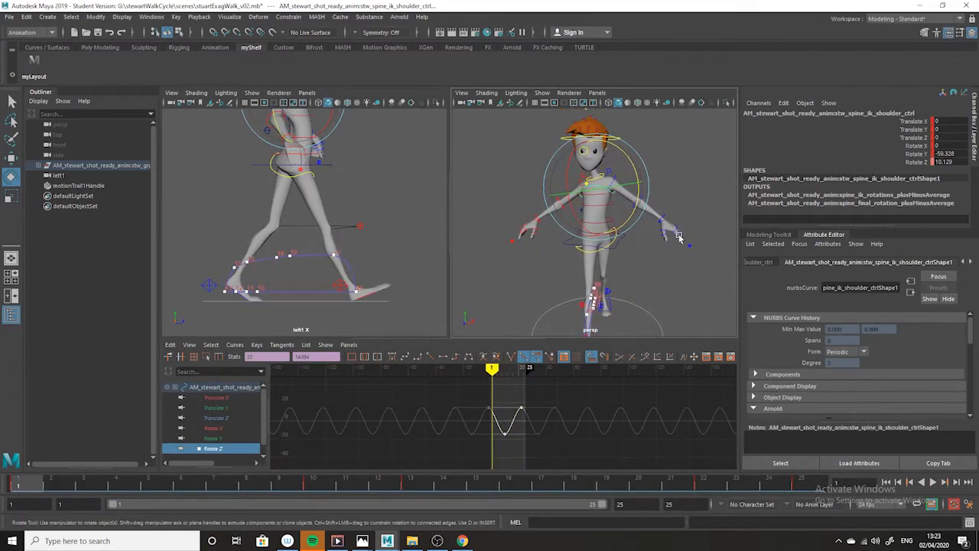
Scrub and play back the tilted shoulders from a three-quarter view, and clear the selection
left_click_drag(593, 285, 668, 289, "alt")
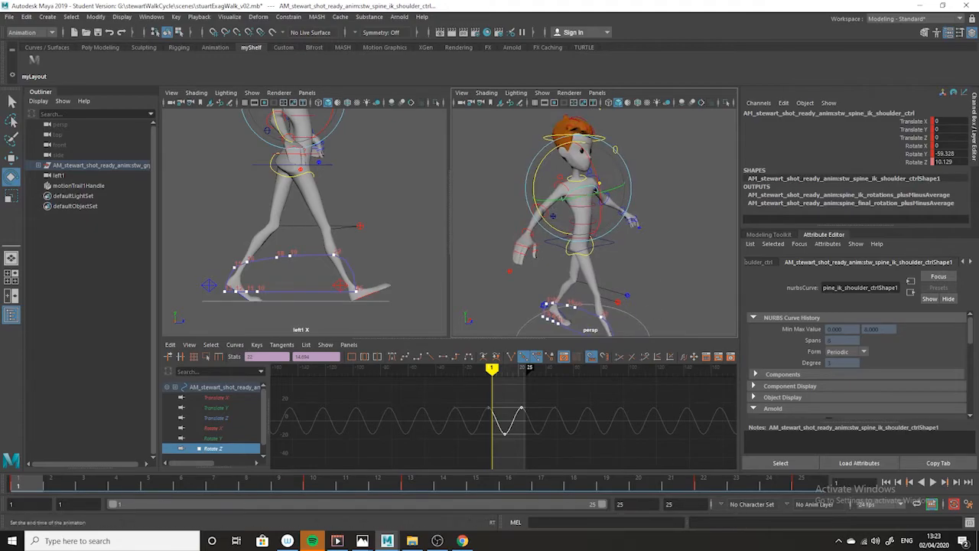
left_click_drag(766, 486, 213, 486)
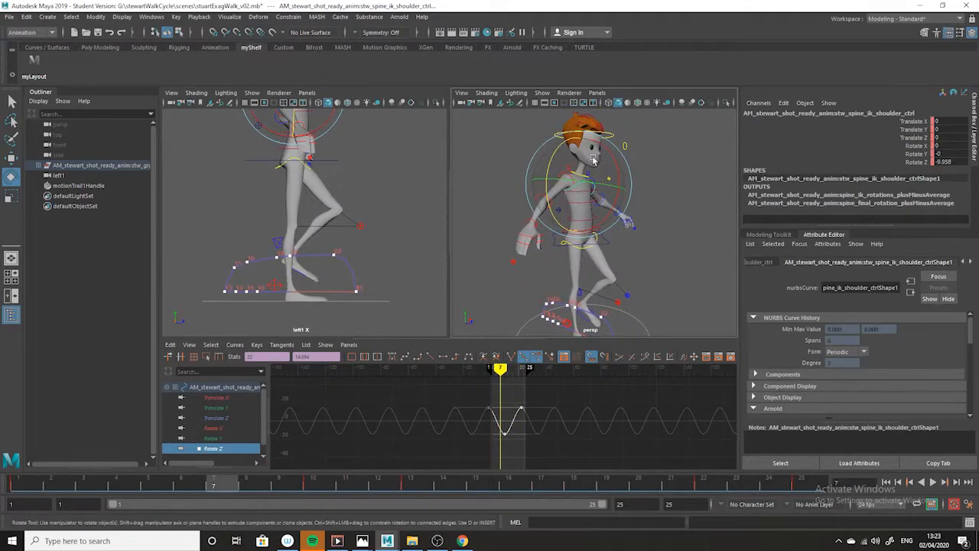
key("alt+v")
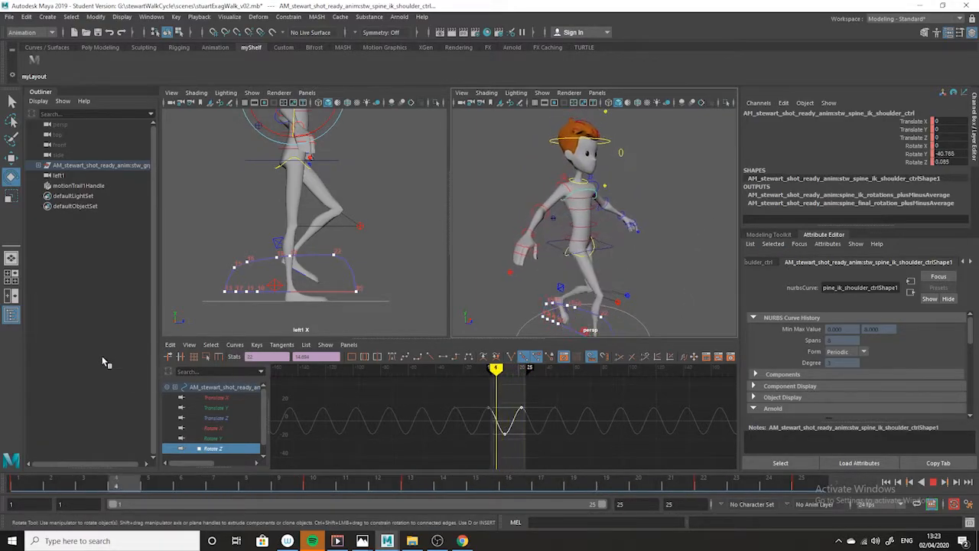
key("alt+v")
left_click(716, 288)
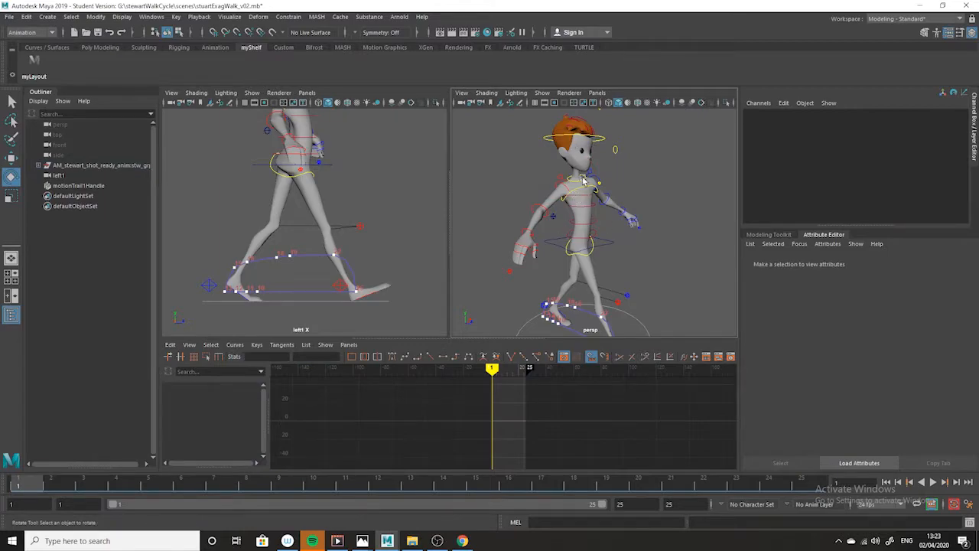
Play back the walk with nothing selected, examining the shoulder and hip motion from three-quarter, front and side views
key("alt+v")
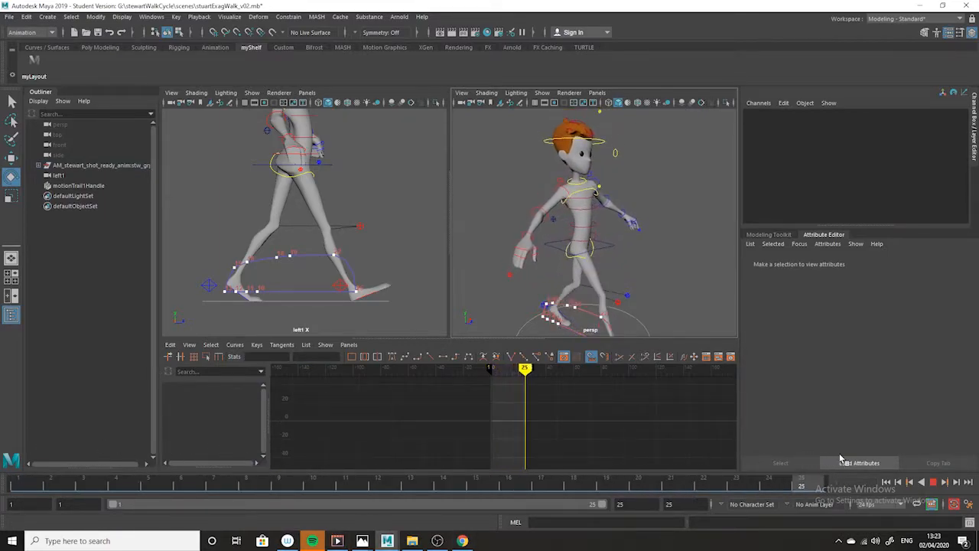
key("Escape")
scroll(678, 196, "down", 5)
left_click_drag(678, 196, 607, 200, "alt")
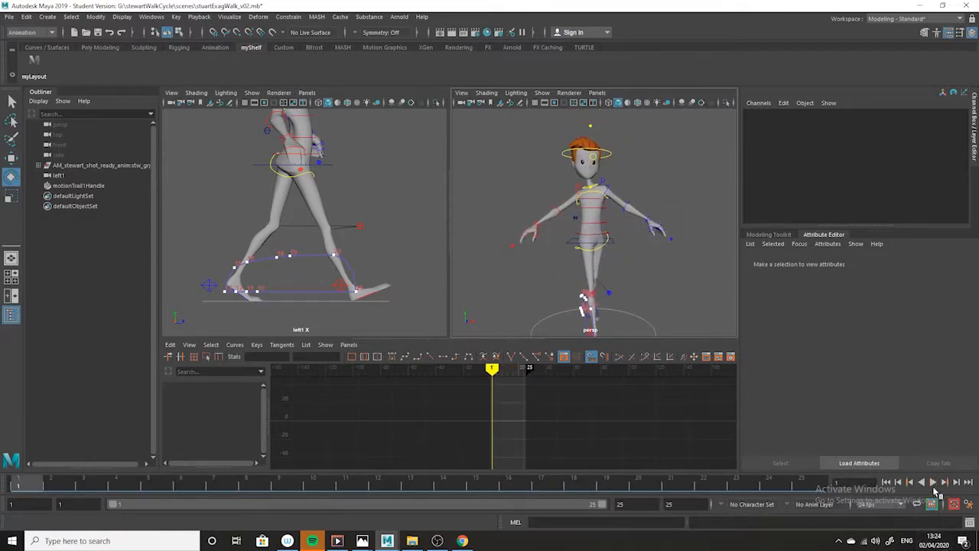
left_click(933, 483)
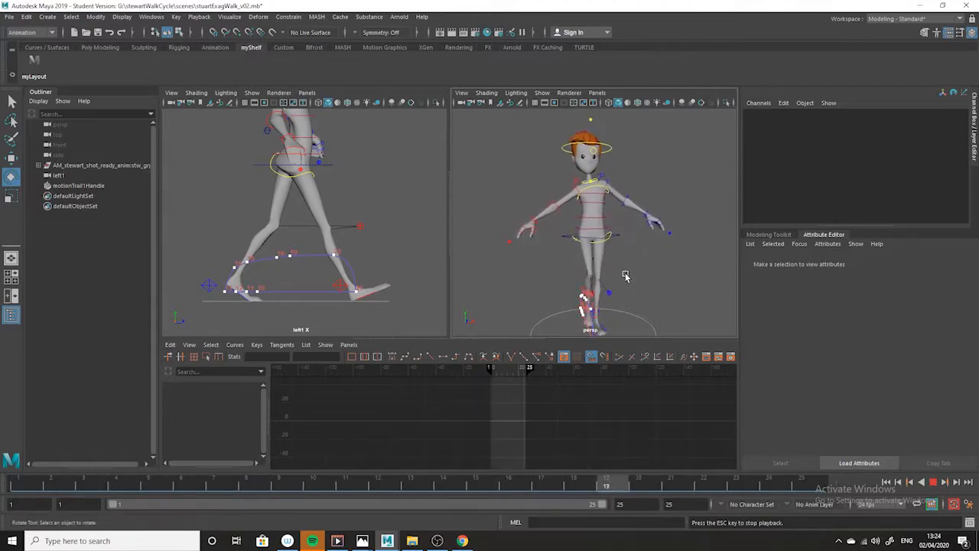
left_click_drag(597, 310, 680, 321, "alt")
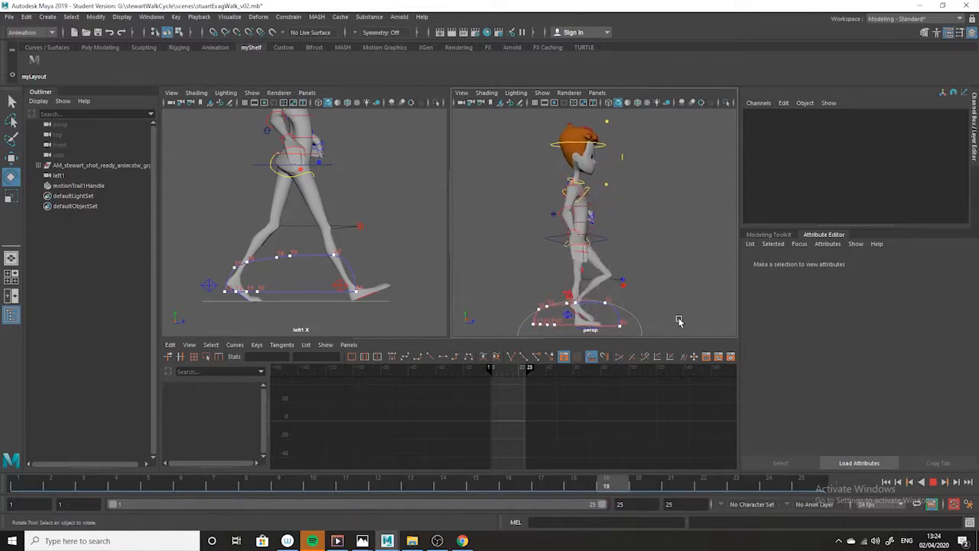
left_click(934, 485)
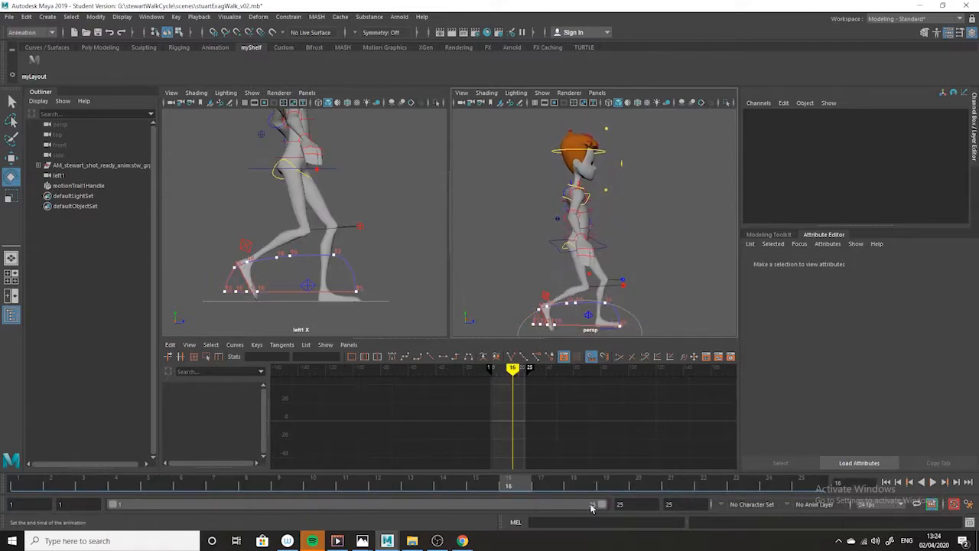
left_click(437, 541)
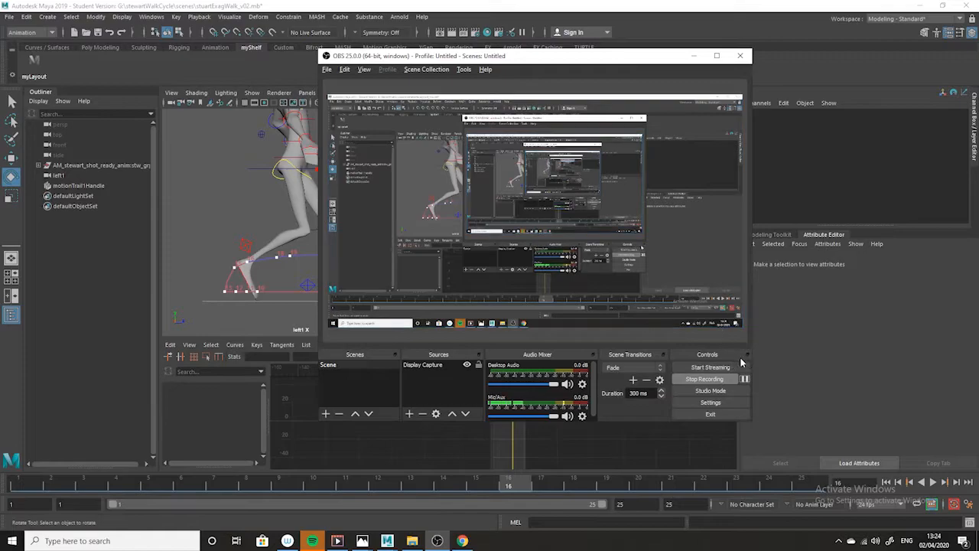
left_click(693, 55)
Play back the walk and scrub it to frame 4, examining the body from a raised front three-quarter view
key("alt+v")
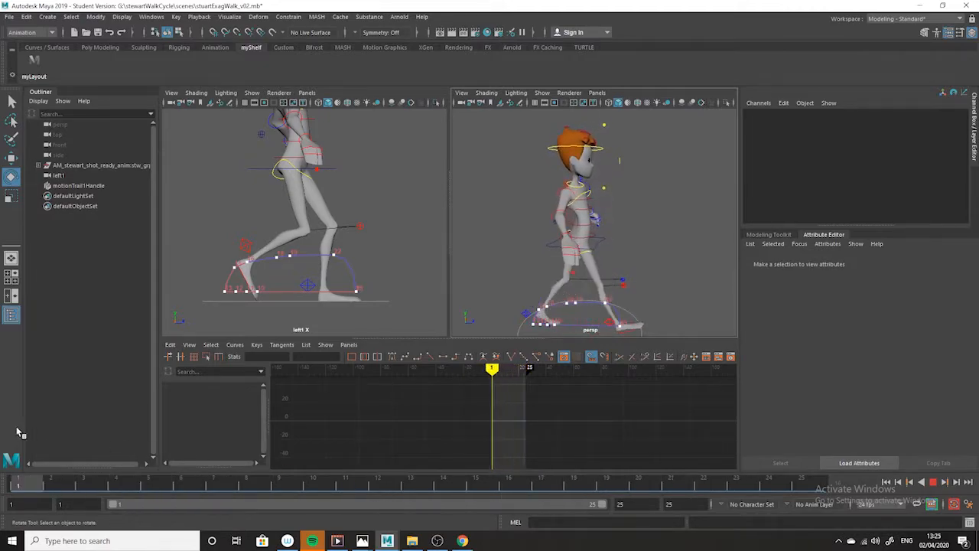
left_click_drag(796, 485, 131, 411)
left_click_drag(610, 250, 556, 256, "alt")
right_click_drag(612, 166, 626, 219, "alt")
right_click_drag(665, 282, 621, 258, "alt")
left_click_drag(635, 260, 614, 176, "alt")
Select the right upper arm FK control at frame 1, check the arm pose in the Photos walk drawing, and return to Maya
left_click(565, 186)
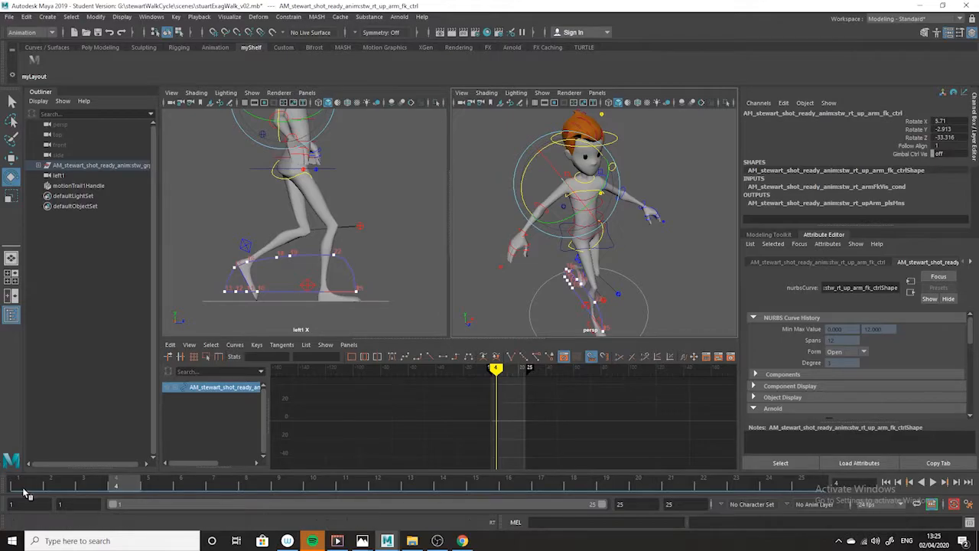
left_click(22, 490)
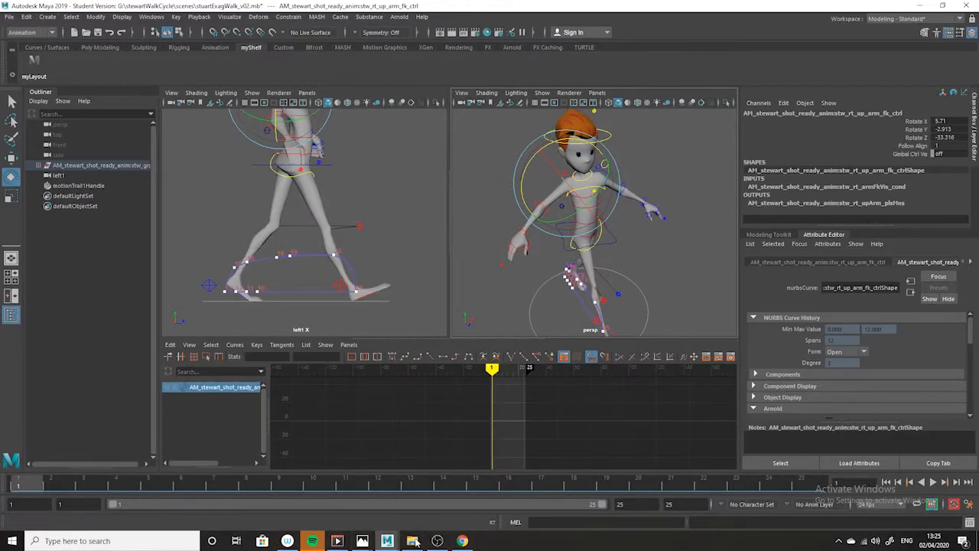
left_click(363, 541)
left_click(423, 499)
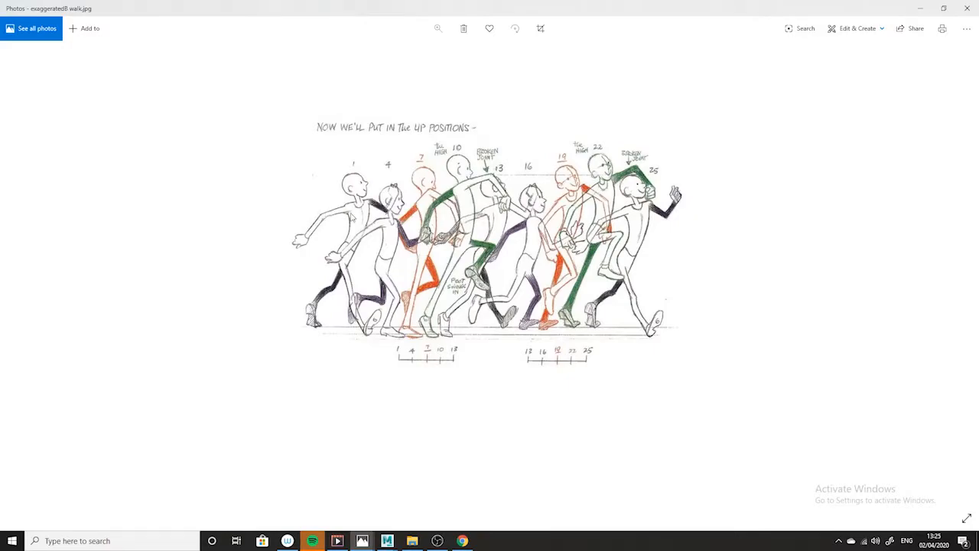
left_click(921, 9)
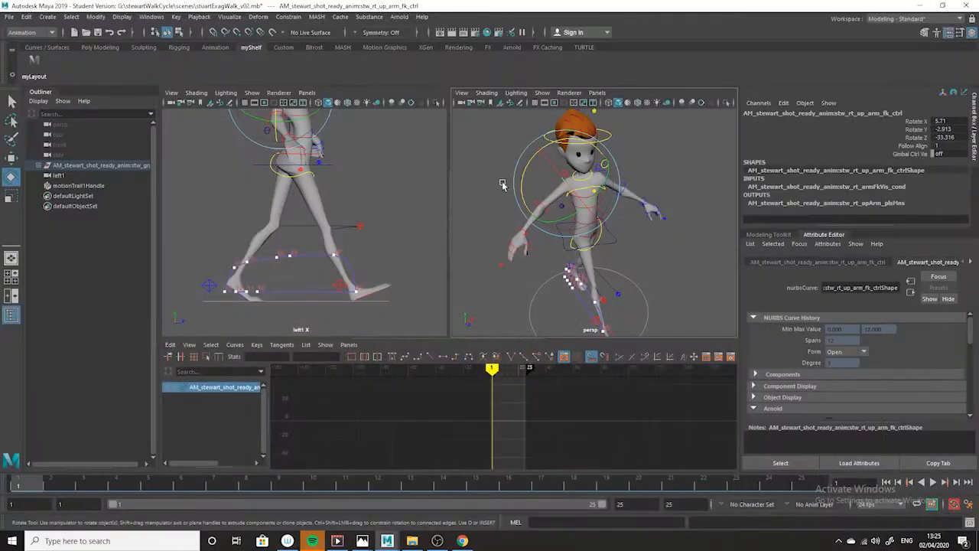
Swing the right upper arm backward to a Rotate Y of about 26, compare it with the drawing in Photos, and return to Maya
left_click_drag(616, 228, 572, 241)
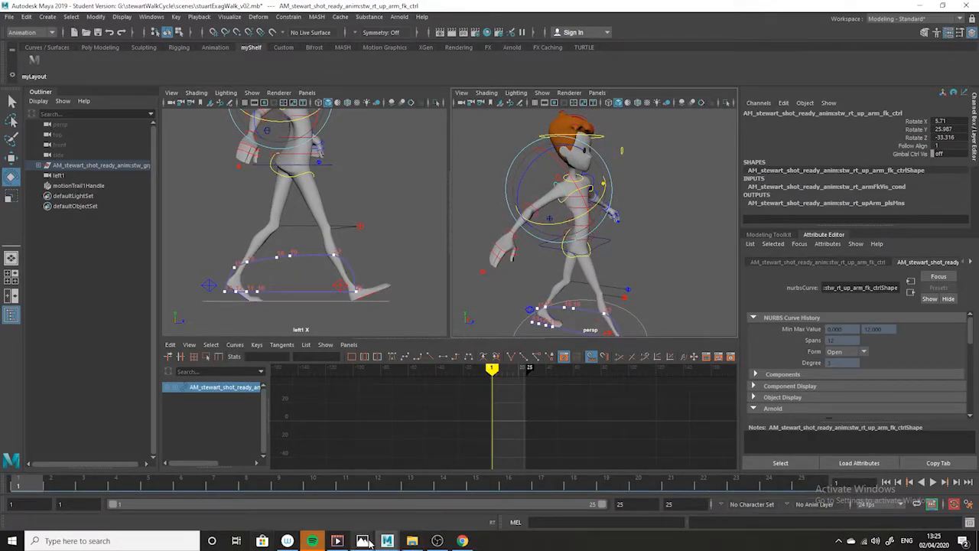
mouse_move(362, 540)
left_click(304, 498)
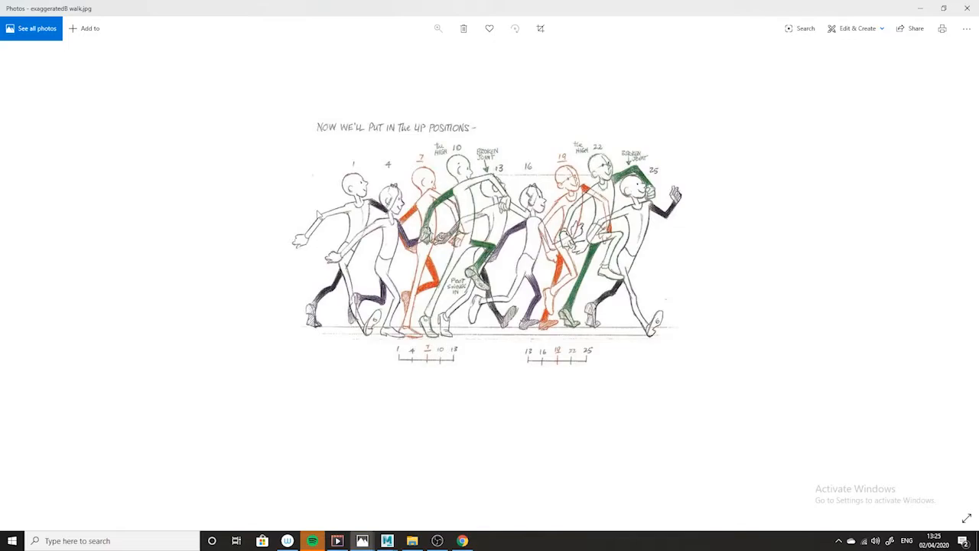
left_click(921, 9)
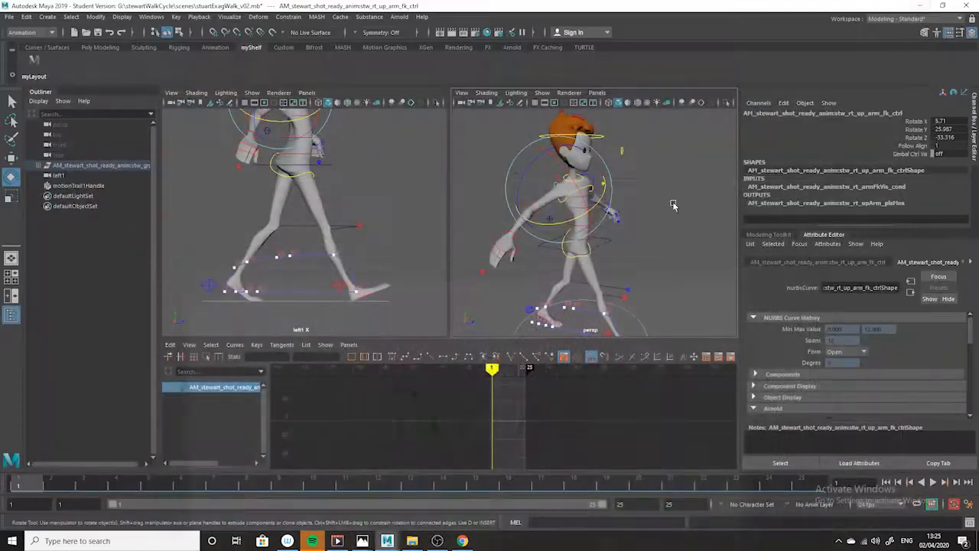
Rotate the right upper arm farther back to about X -2.1, Y 53.7, Z -43.5, and key it at frame 1
left_click_drag(608, 244, 606, 228, "alt")
middle_click_drag(301, 129, 282, 203, "alt")
left_click_drag(248, 164, 243, 168)
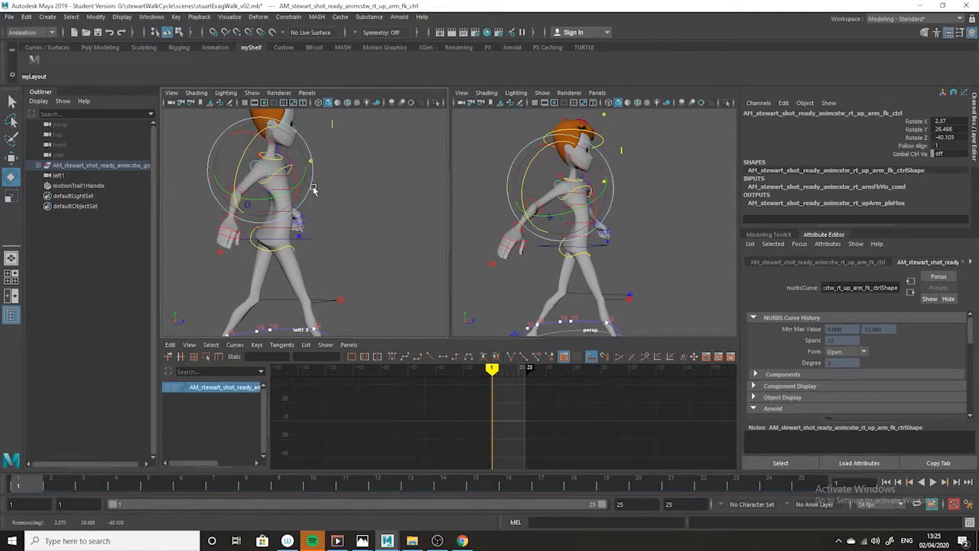
left_click_drag(285, 195, 262, 201)
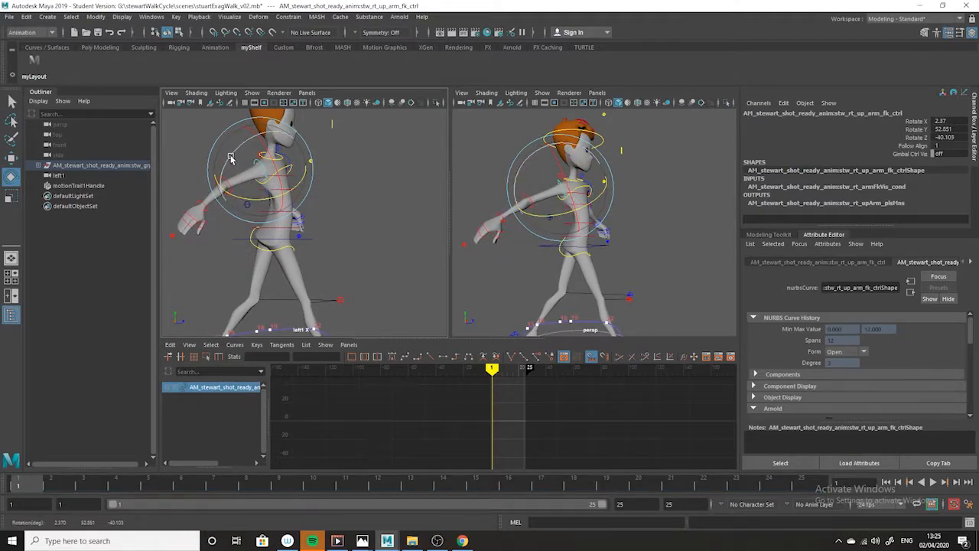
left_click_drag(231, 156, 227, 160)
left_click_drag(233, 152, 235, 150)
left_click_drag(266, 200, 260, 203)
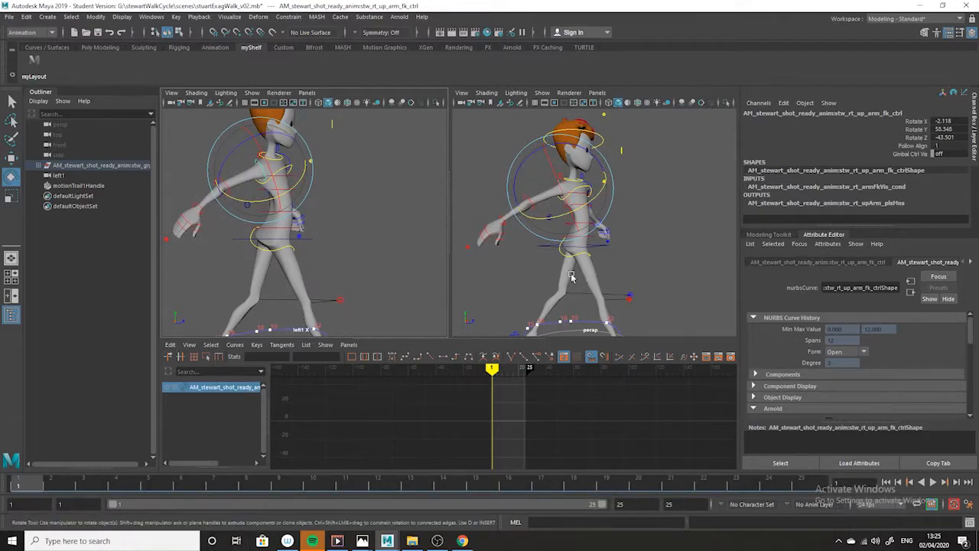
left_click_drag(557, 224, 557, 220)
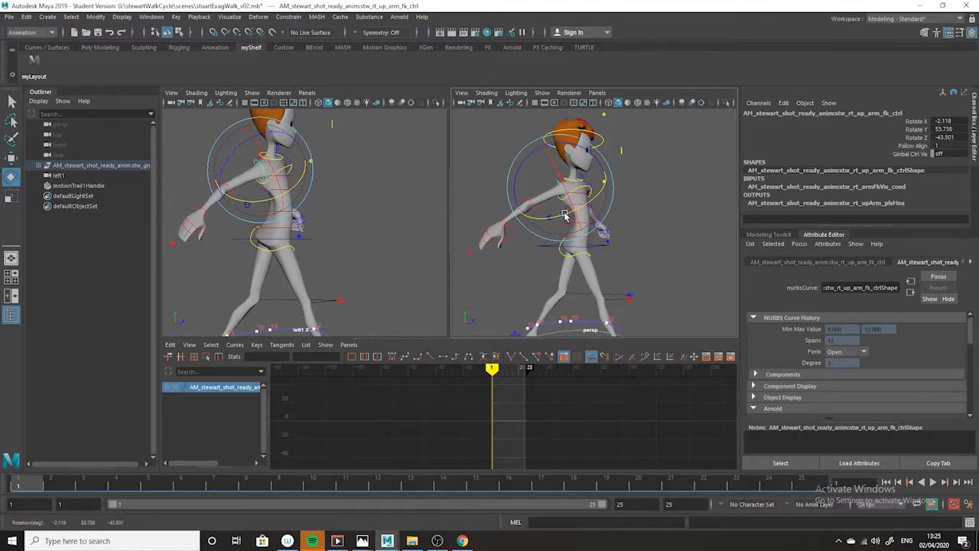
key("s")
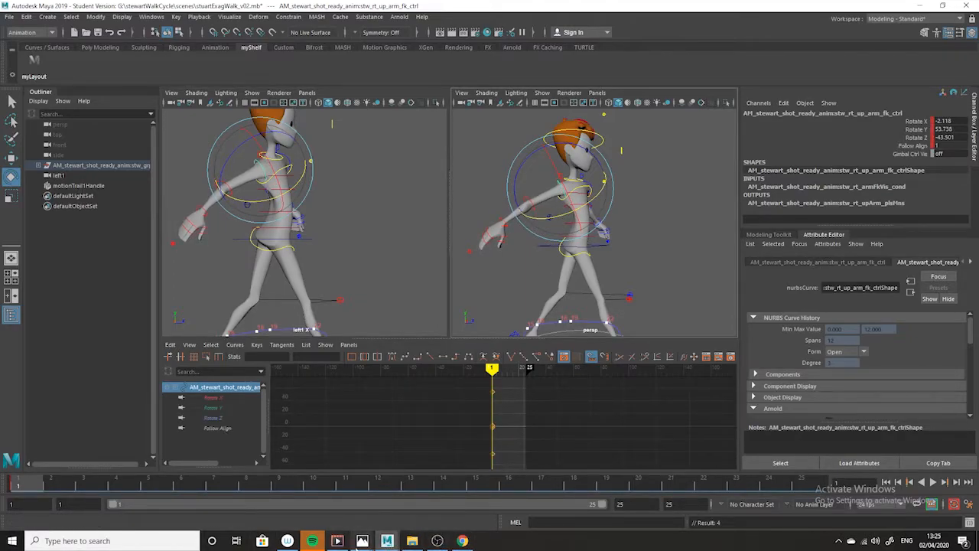
Study the arm poses in the Photos walk drawing, return to Maya, and move to frame 13
mouse_move(362, 541)
left_click(420, 502)
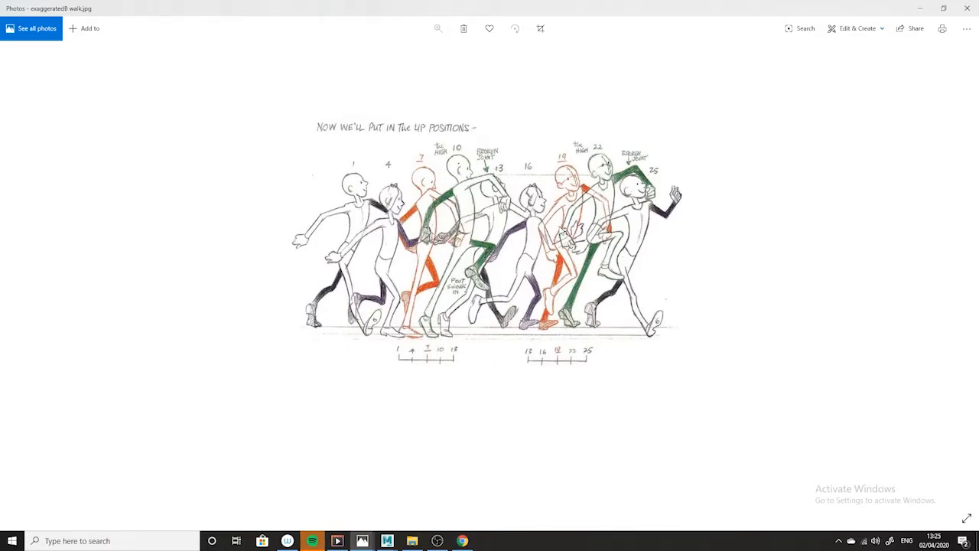
left_click(921, 7)
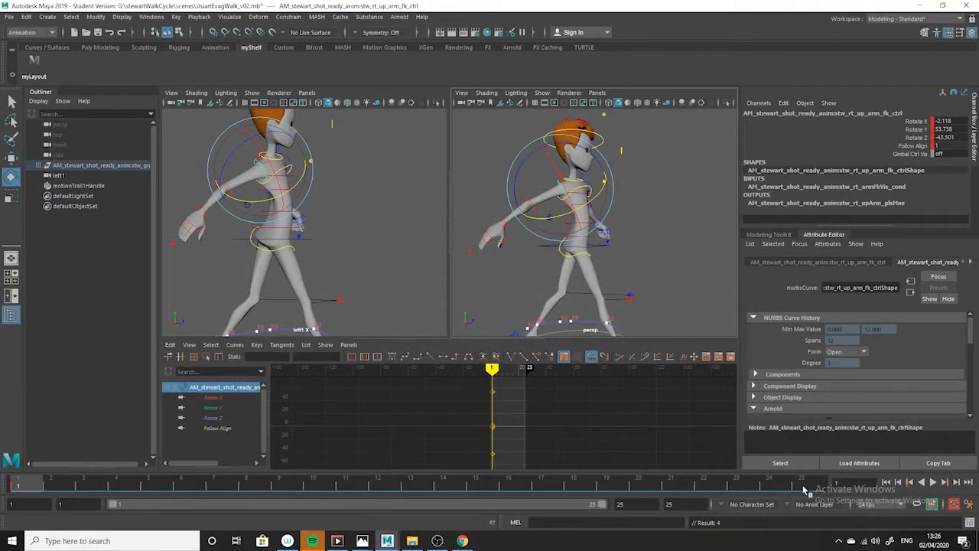
left_click(411, 487)
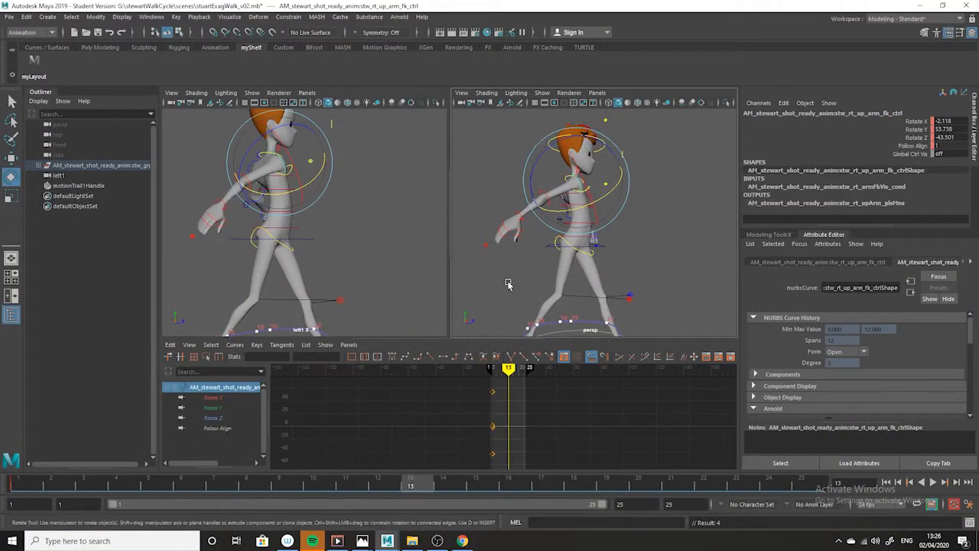